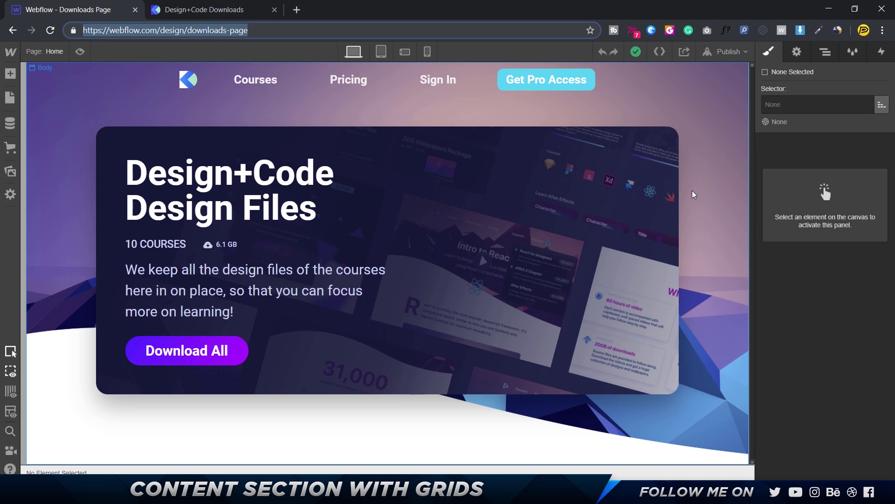
Step: Look over the live Design+Code downloads page and return to the Webflow project
left_click(200, 9)
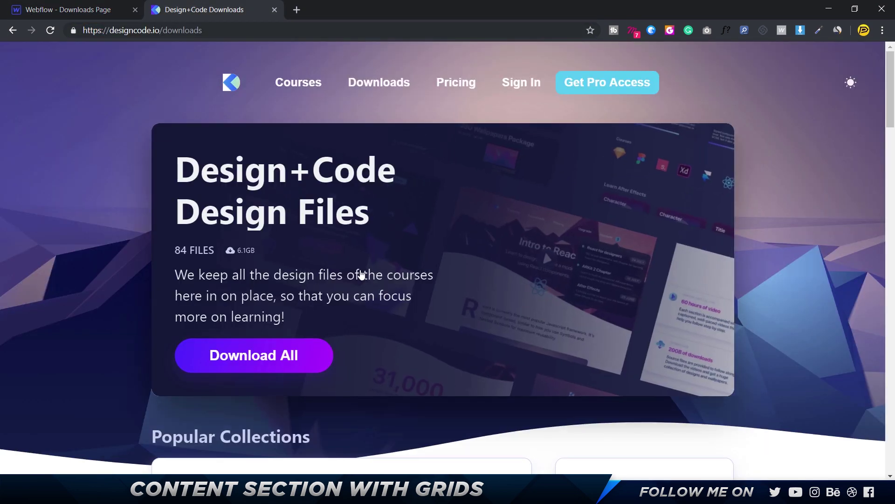
scroll(361, 274, "down", 4)
left_click(107, 13)
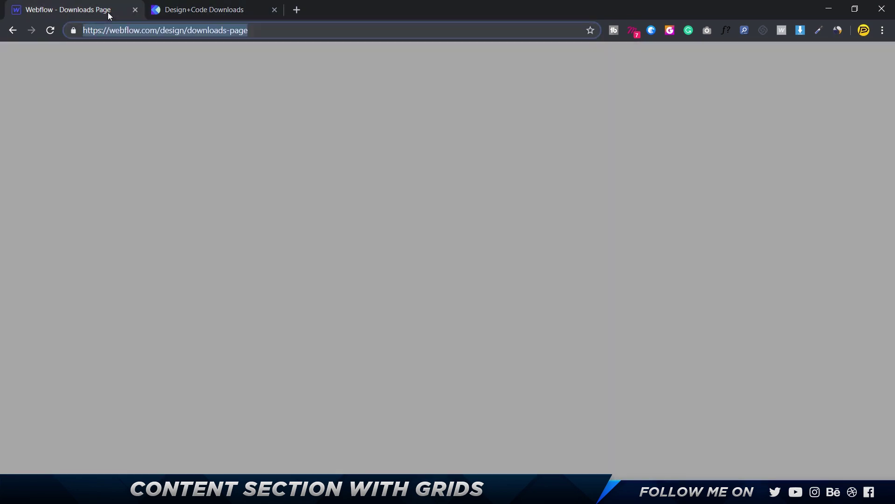
Step: Switch to the Downloads design in Figma and examine the Popular Collections cards and Top Downloads layout
mouse_move(684, 493)
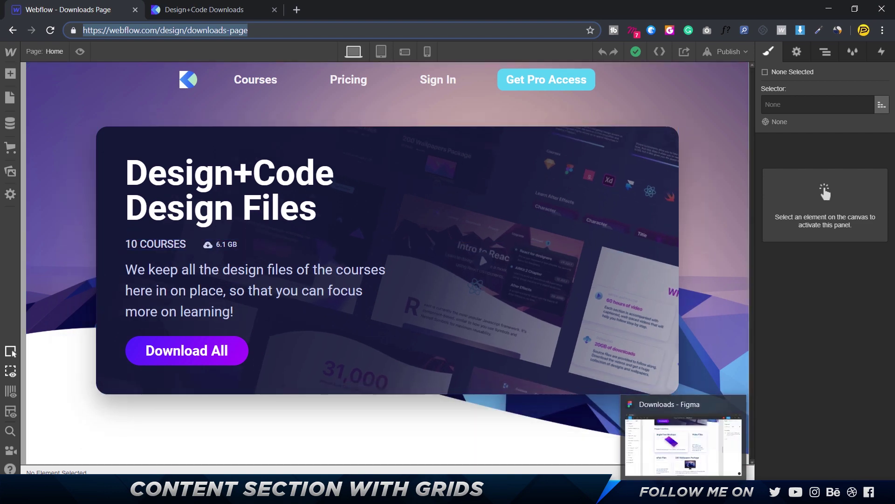
left_click(684, 443)
scroll(643, 167, "up", 2)
scroll(667, 142, "down", 3)
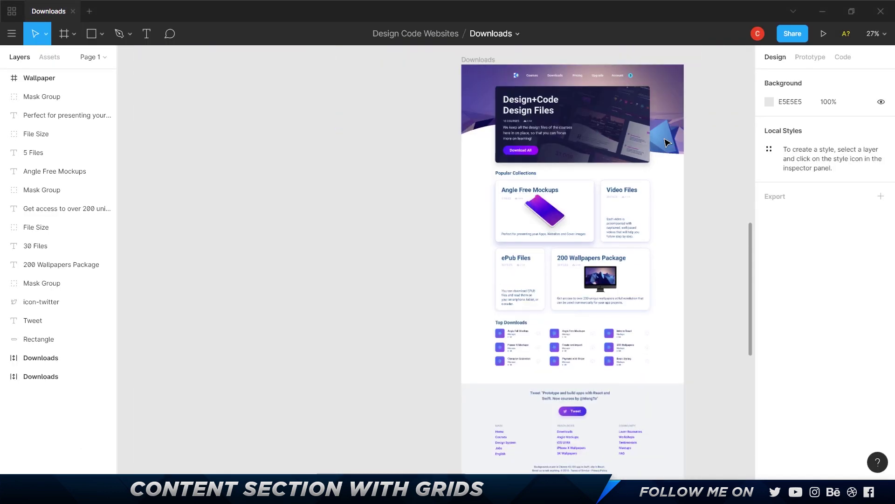
scroll(667, 143, "up", 2)
scroll(698, 292, "up", 2)
scroll(699, 293, "up", 3)
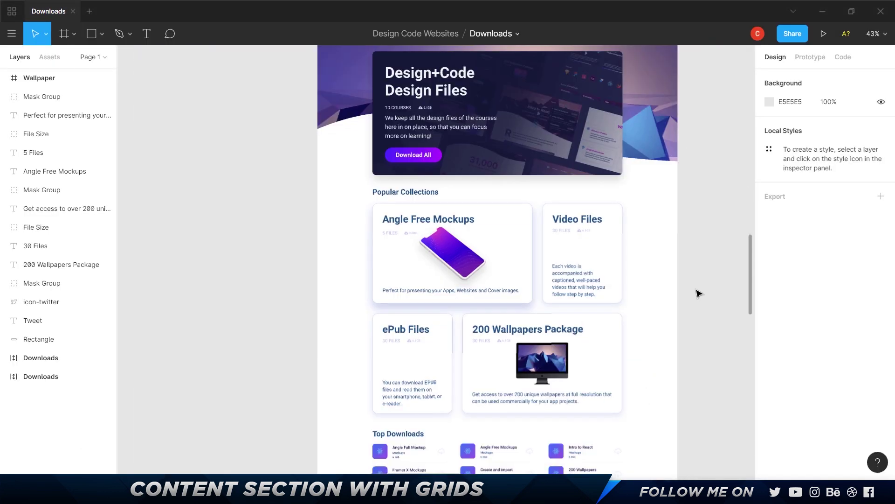
left_click_drag(640, 257, 593, 163)
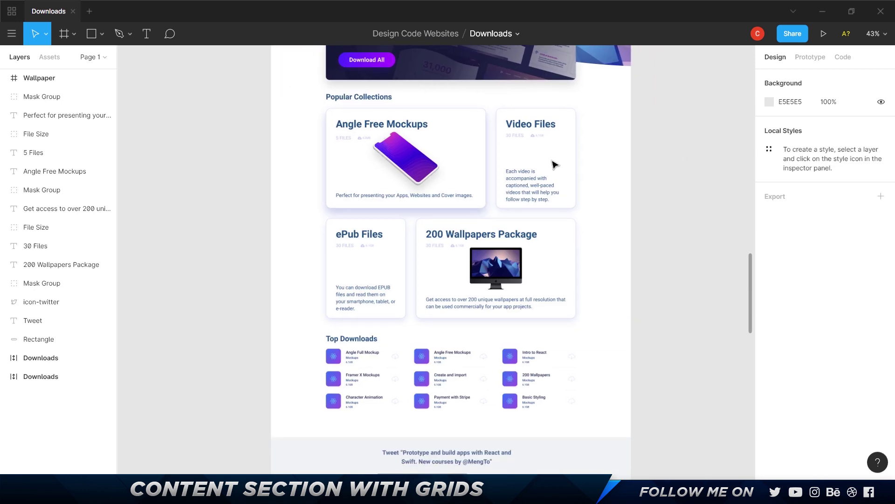
scroll(593, 162, "up", 3)
left_click_drag(686, 150, 725, 182)
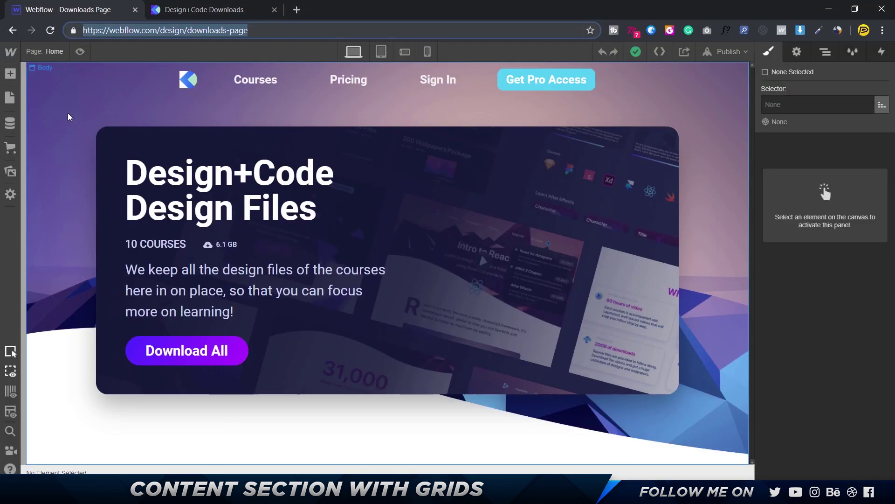
left_click(7, 76)
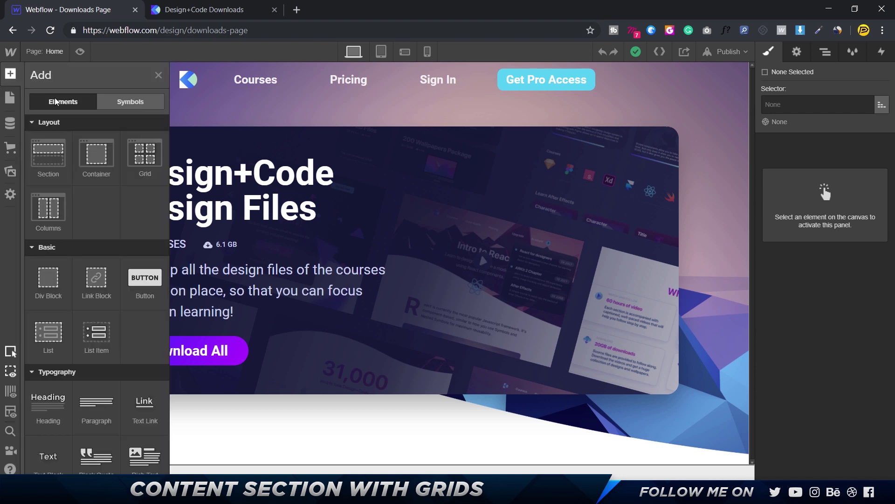
left_click(66, 139)
key("a")
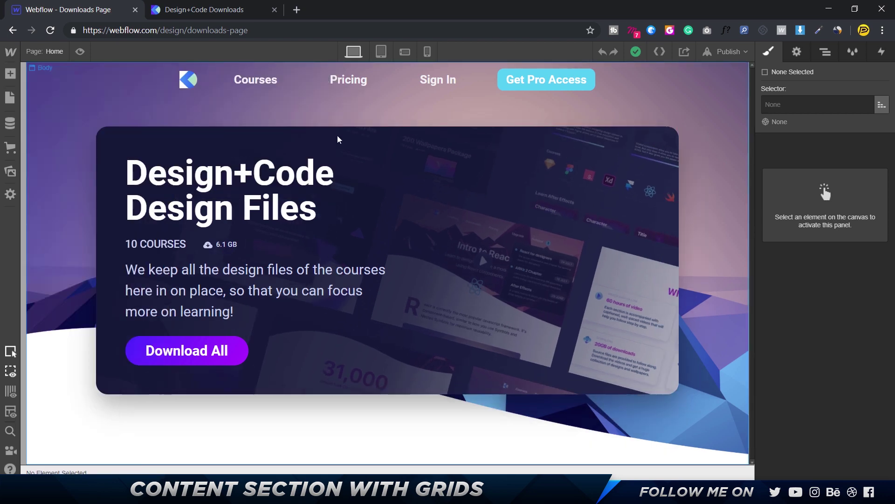
left_click(62, 153)
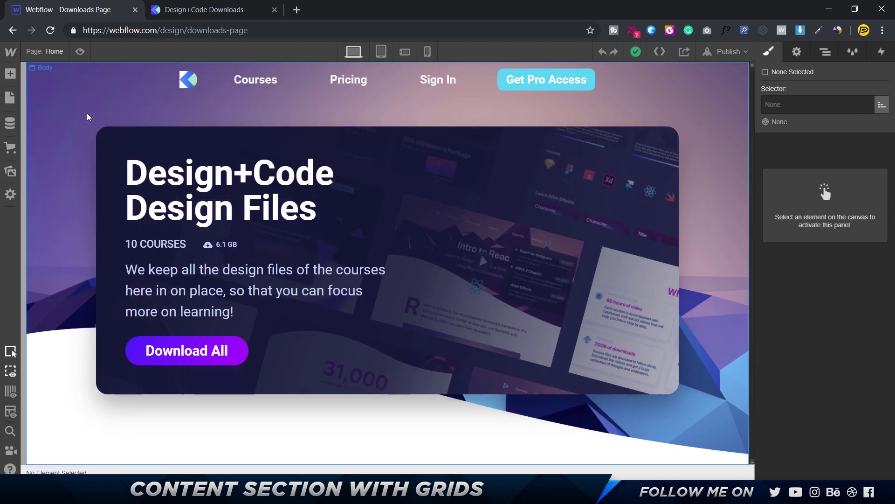
Step: Select the Hero Wrapper in the page structure and insert a Section element with quick find
left_click(826, 51)
left_click(791, 129)
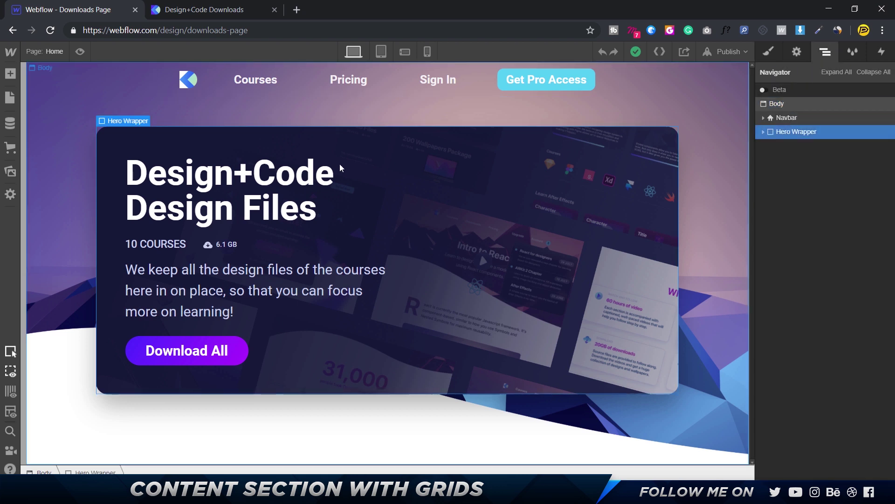
key("ctrl+e")
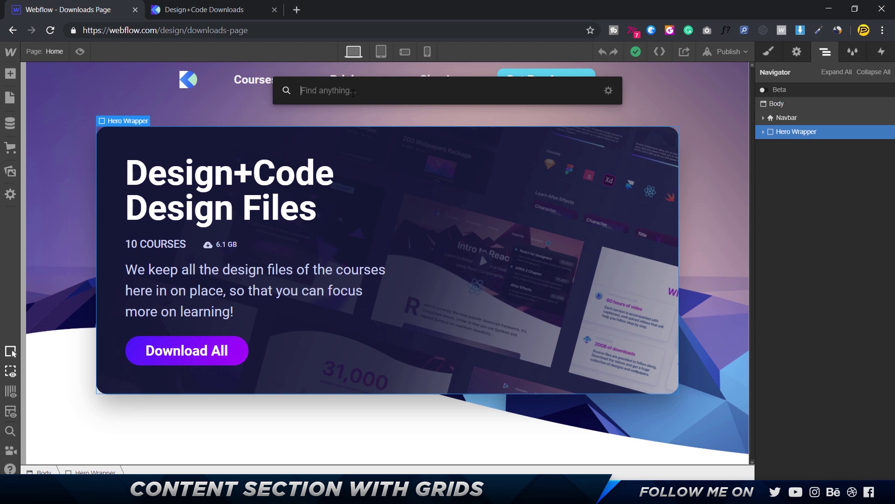
type("sect")
key("Return")
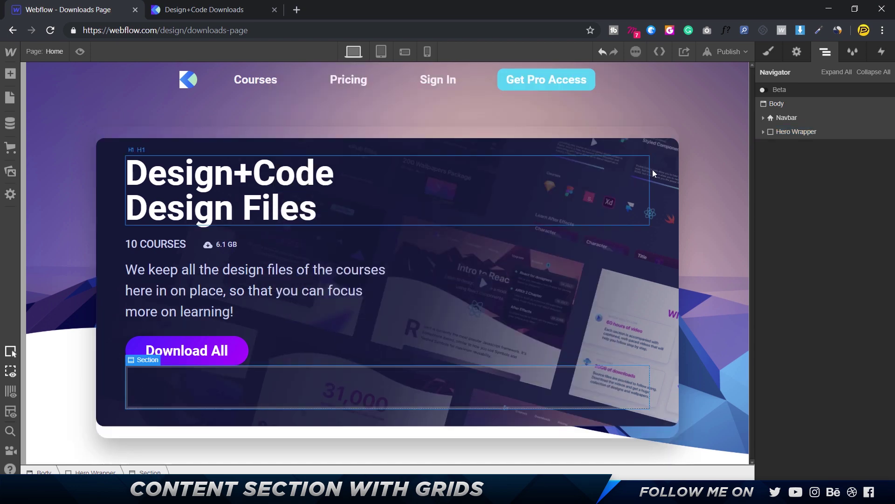
Step: Move the new section out of the Hero Wrapper to body level and nest the Hero Wrapper inside it
left_click(763, 132)
left_click_drag(792, 201, 790, 142)
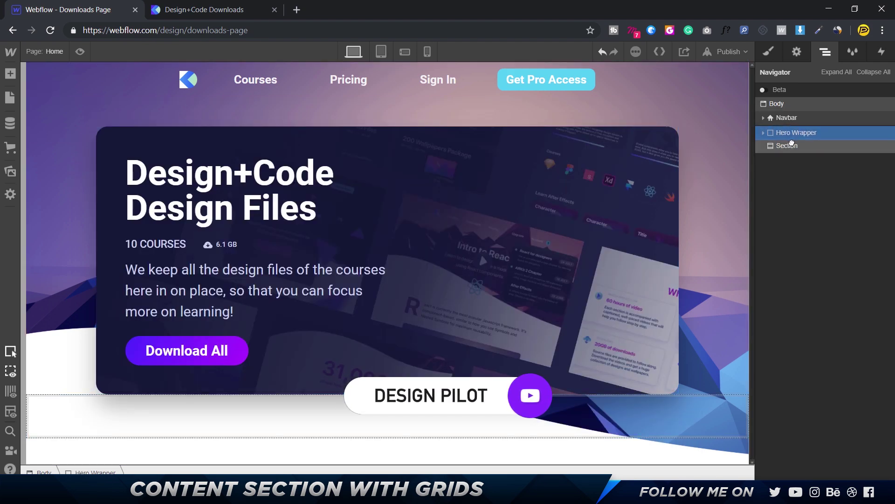
left_click_drag(792, 142, 791, 143)
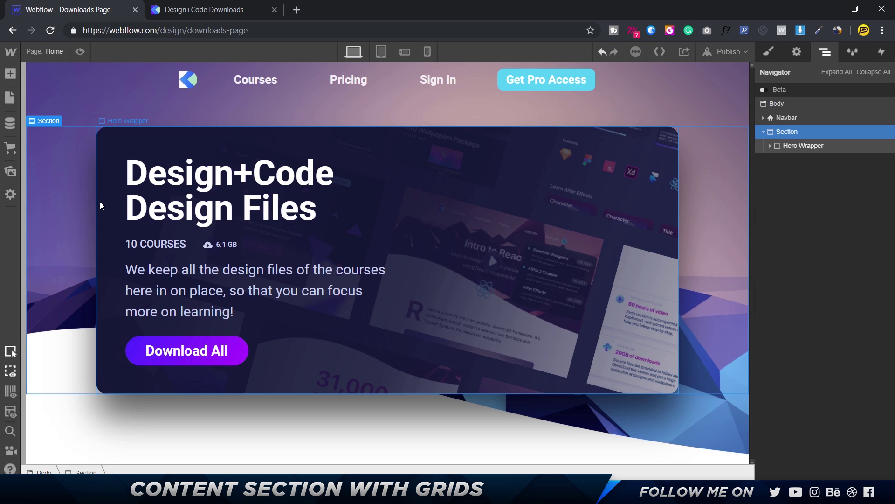
left_click(762, 132)
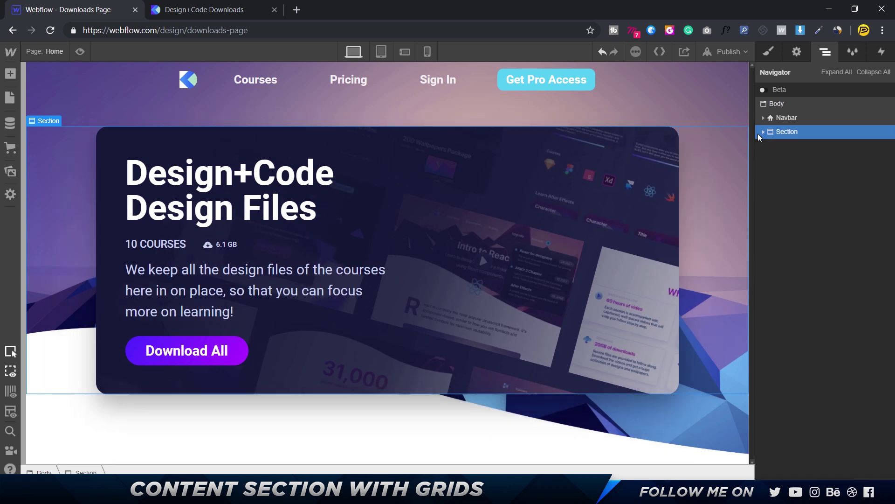
Step: Give the section around the Hero Wrapper a new class named Hero Section
left_click(776, 53)
left_click(794, 105)
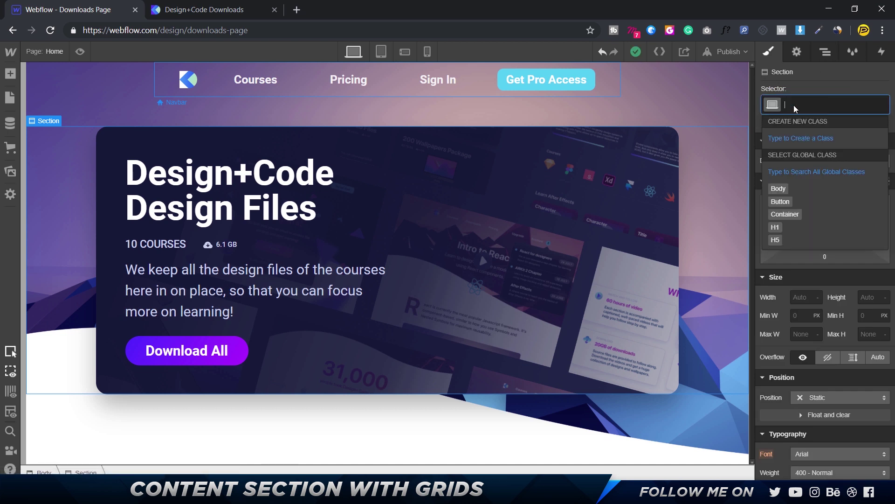
type("Hw")
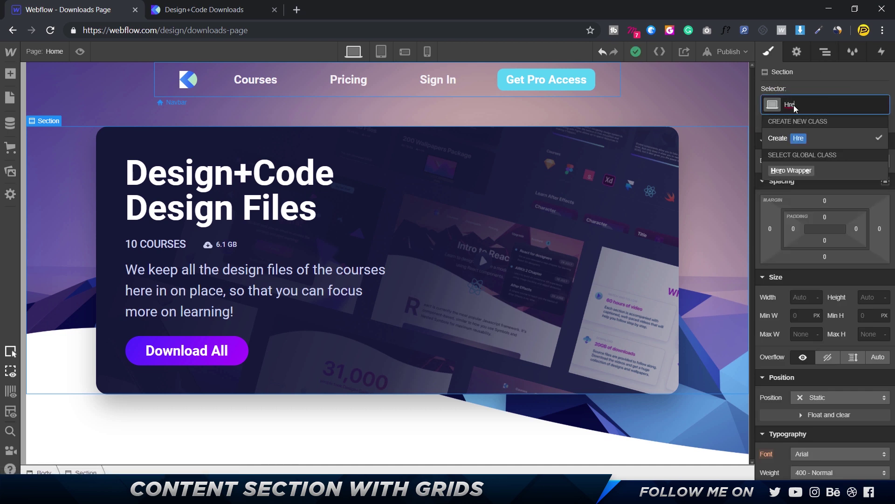
key("BackSpace")
type("ero Sect")
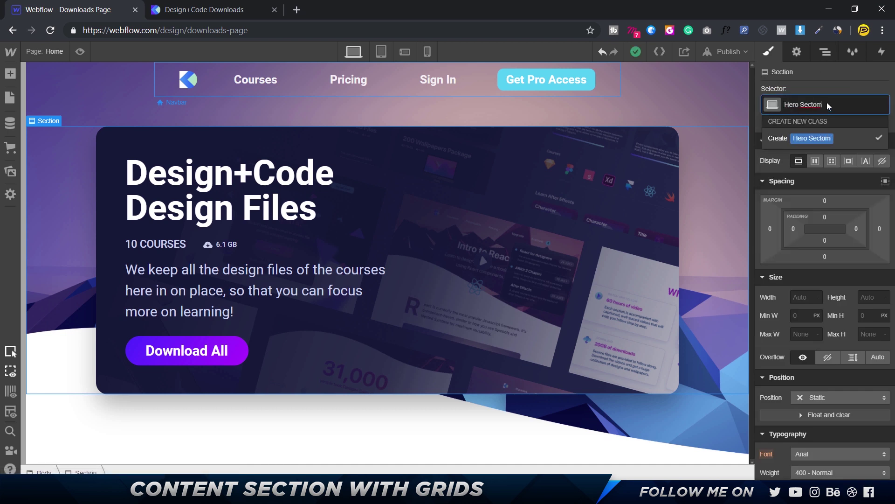
type("ion")
key("Return")
Step: Insert a second Section element directly in the body, below the hero section
left_click(395, 438)
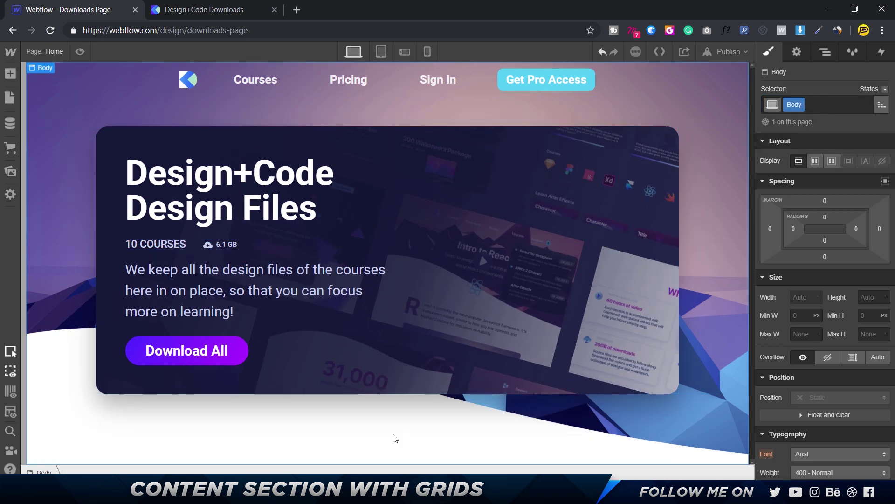
key("ctrl+e")
type("sec")
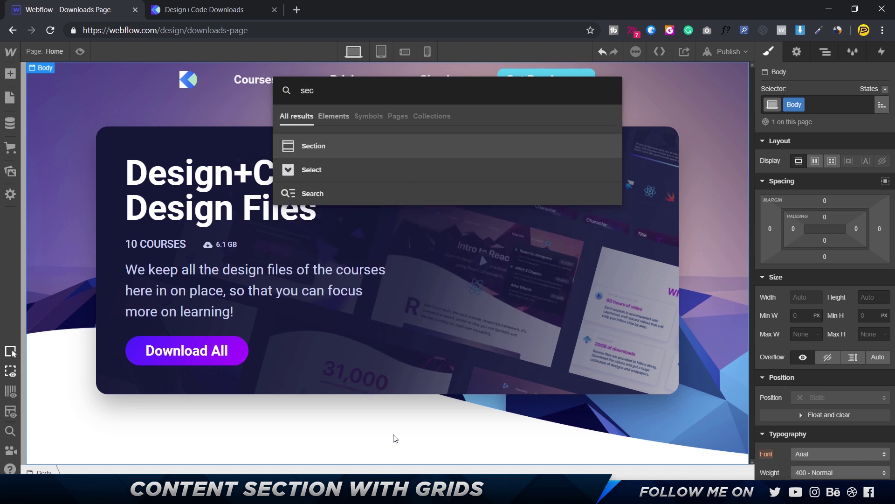
key("Return")
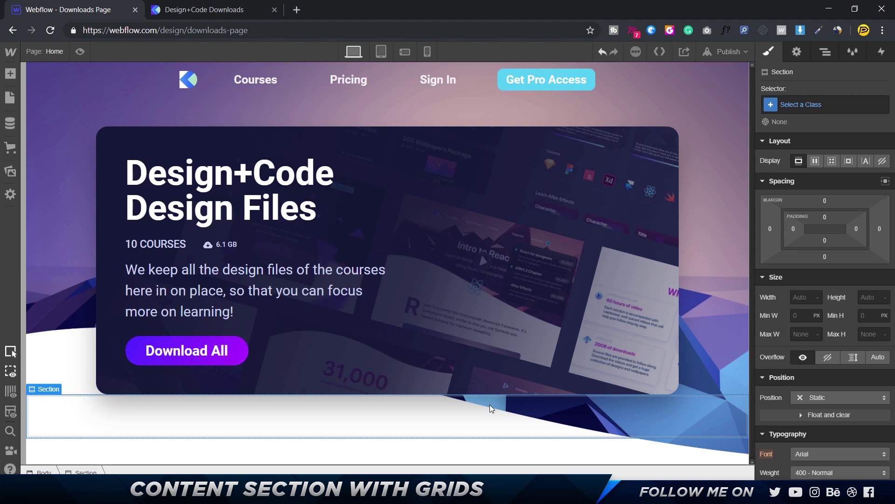
Step: Check the Popular Collections layout in Figma and add an H2 heading to the new section in Webflow
key("alt+Tab")
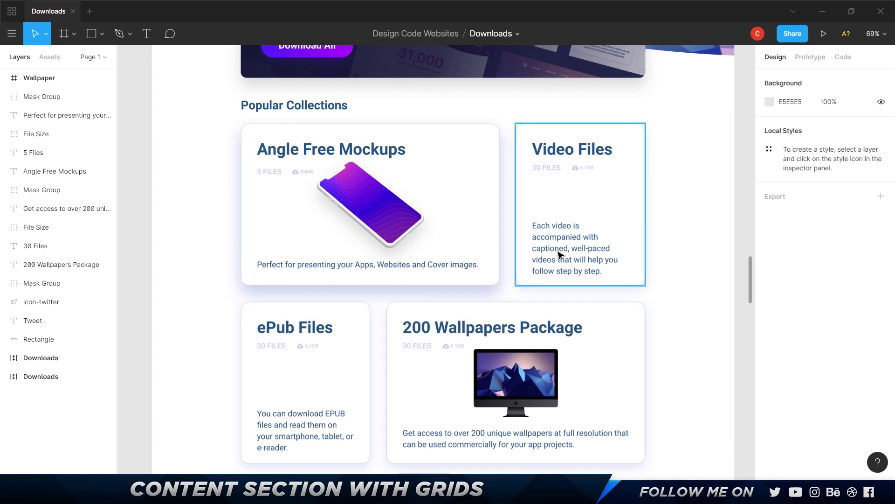
key("alt+Tab")
key("ctrl+k")
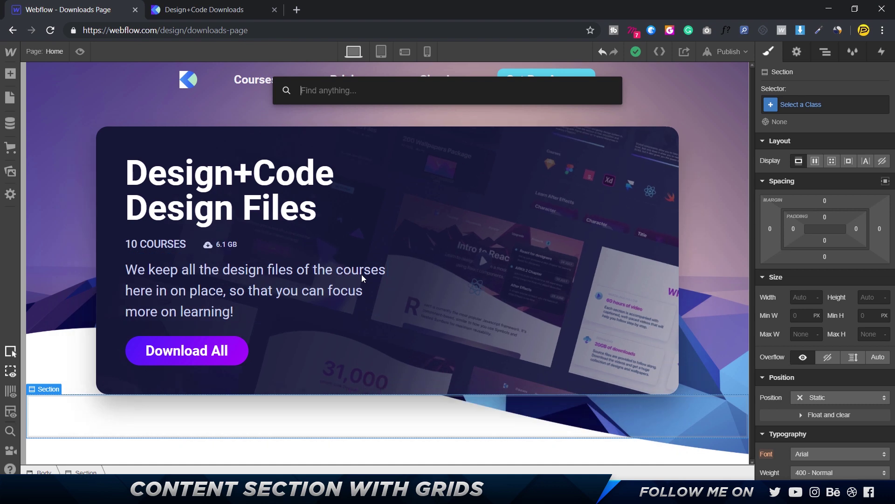
type("head")
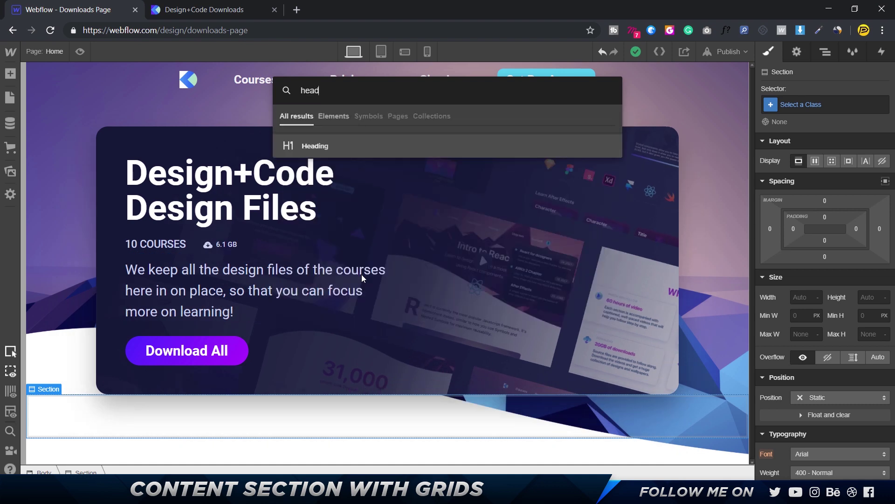
key("Return")
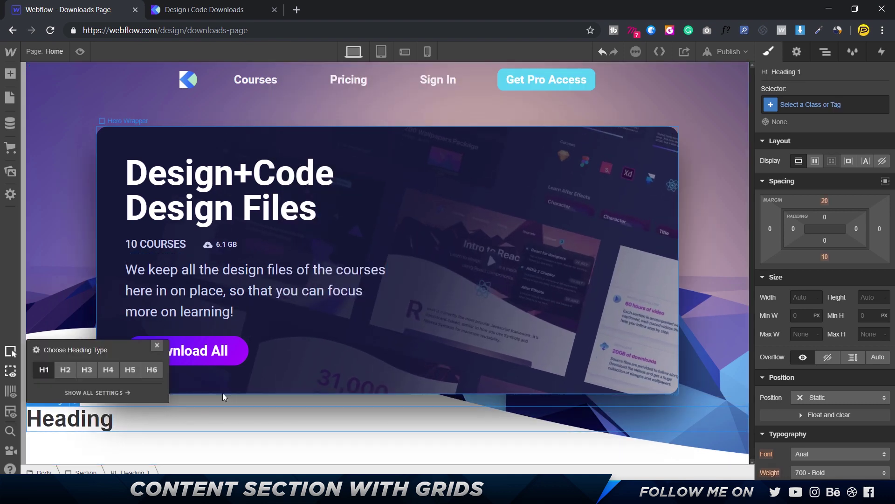
left_click(65, 369)
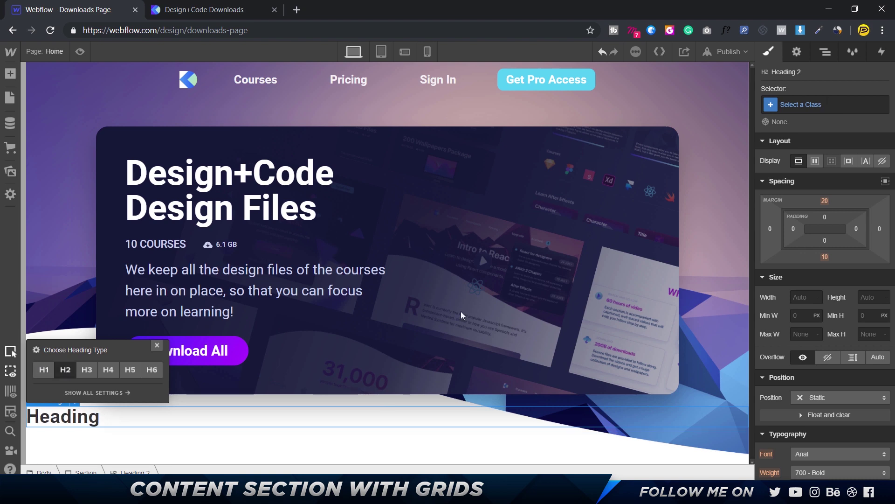
Step: Give the new heading the class H2 and inspect the text style of the Popular Collections title in Figma
left_click(822, 105)
type("se")
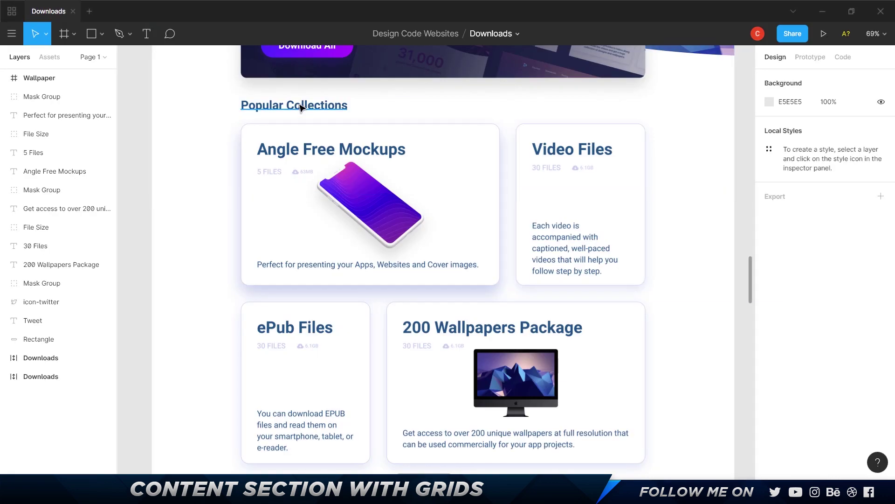
left_click(300, 108)
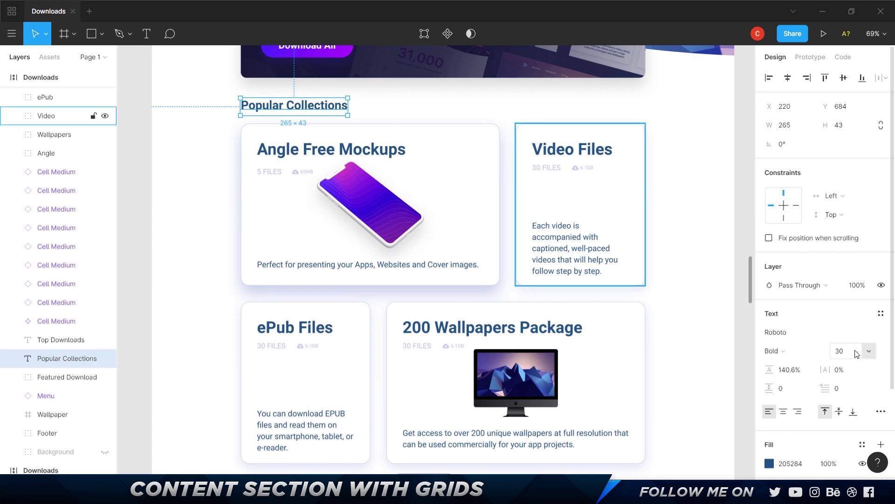
key("alt")
key("alt+Tab")
key("alt+Tab")
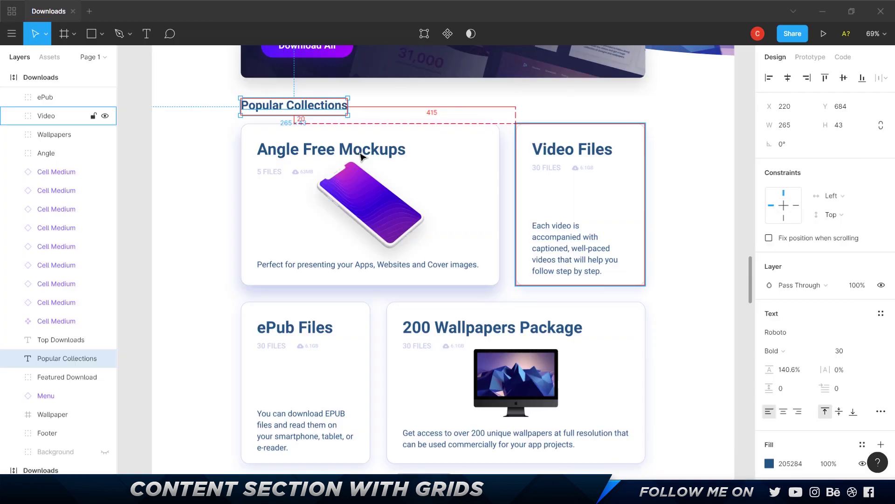
Step: Copy the Popular Collections title from Figma and replace the placeholder text of the Webflow heading with it
double_click(314, 103)
key("ctrl+c")
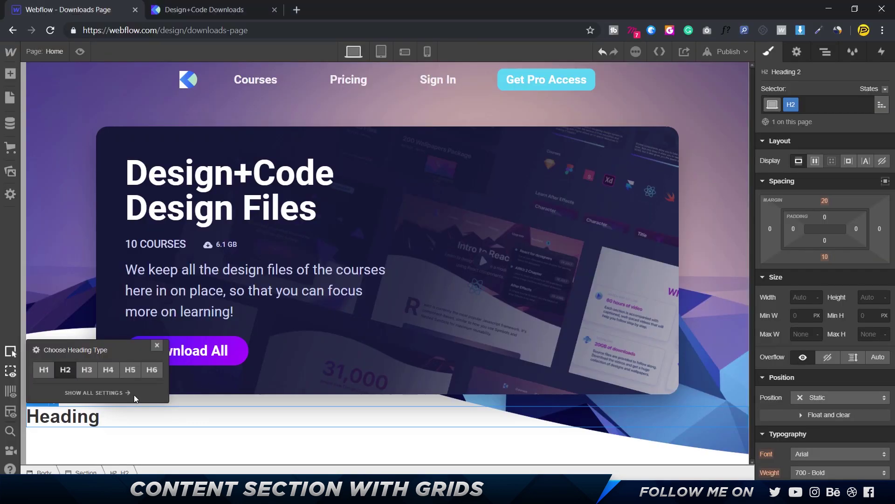
key("alt+Tab")
double_click(78, 420)
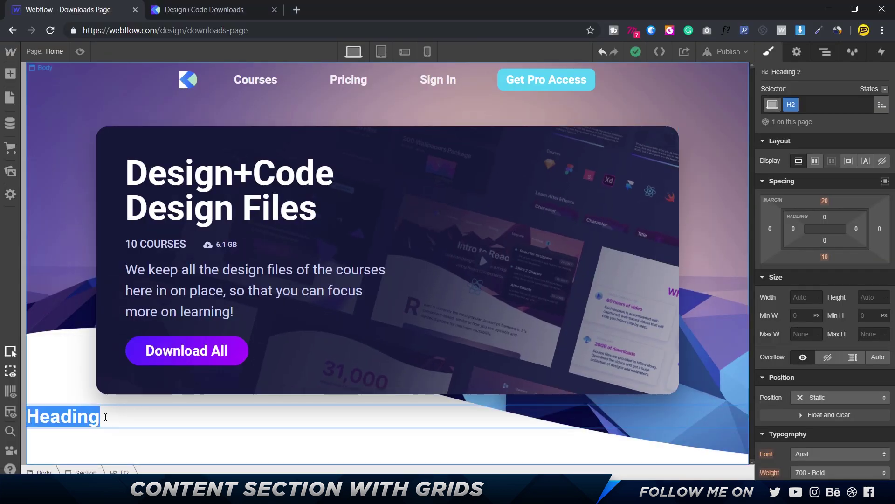
key("ctrl+v")
key("Escape")
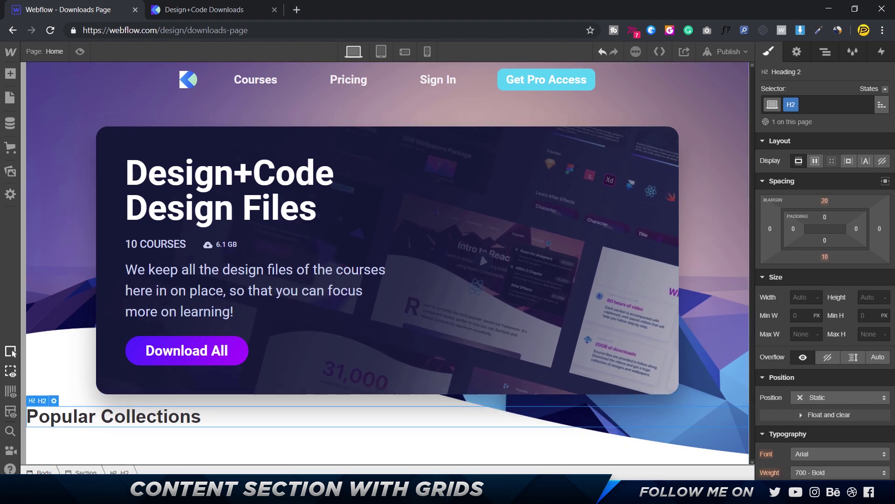
Step: Set the font of the Popular Collections heading to Roboto
scroll(869, 366, "down", 5)
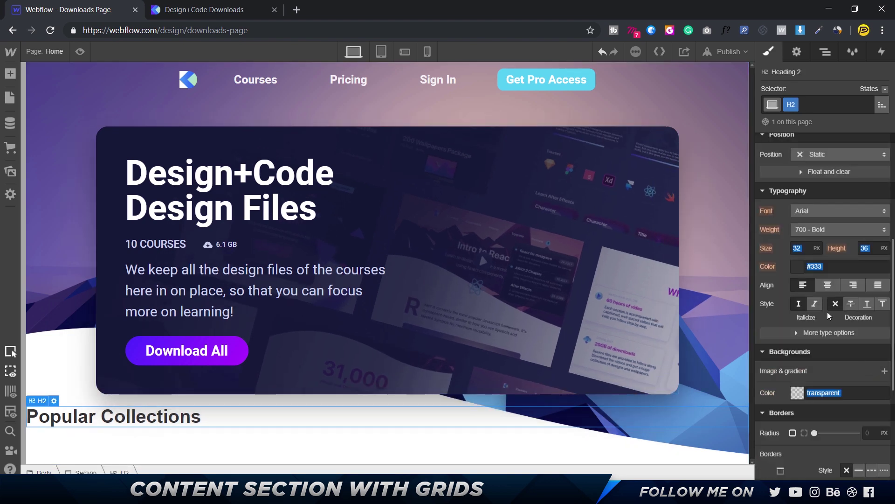
left_click(829, 205)
left_click(821, 344)
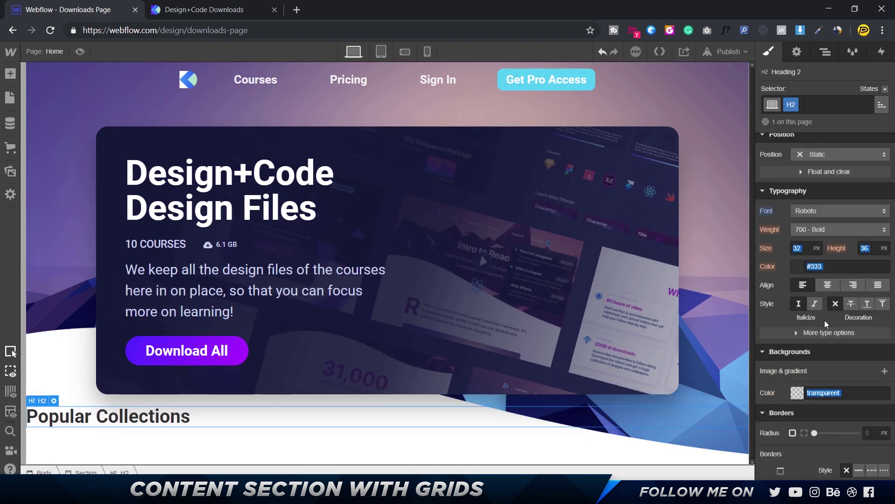
Step: Set the Popular Collections heading to weight 700 - Bold, size 30 px and line height 100%
left_click(821, 232)
left_click(822, 230)
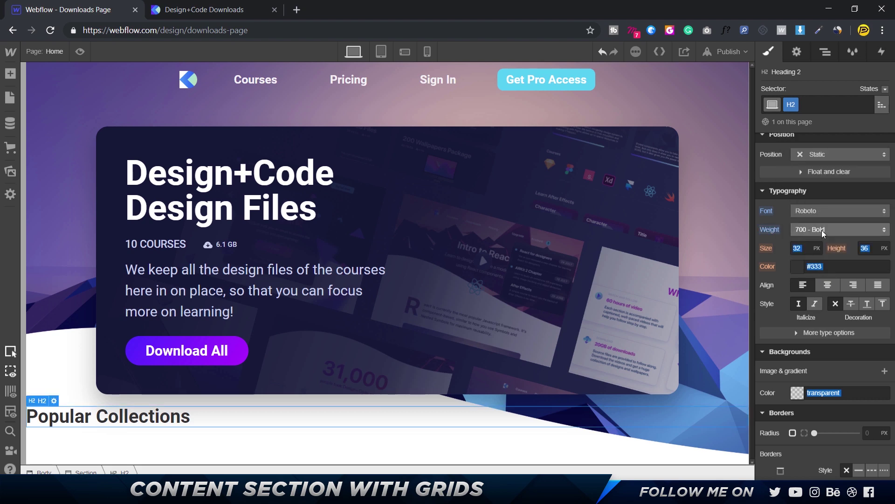
key("alt+Tab")
key("alt+Tab")
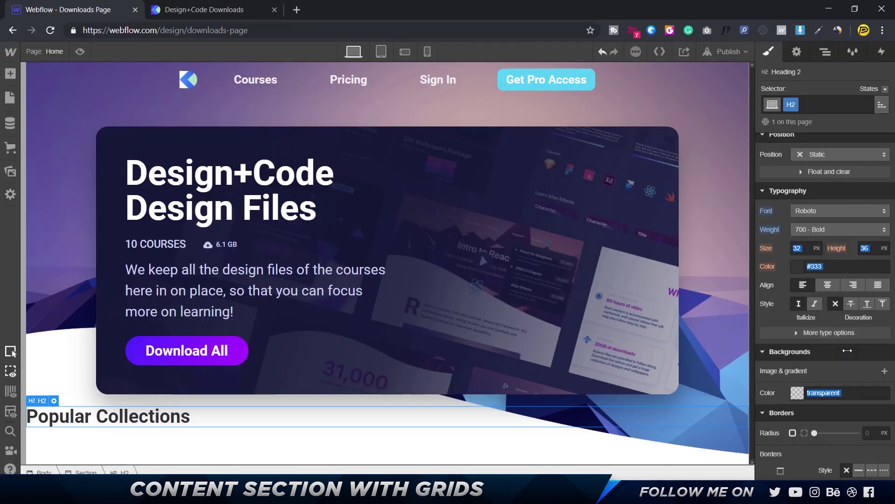
left_click(807, 249)
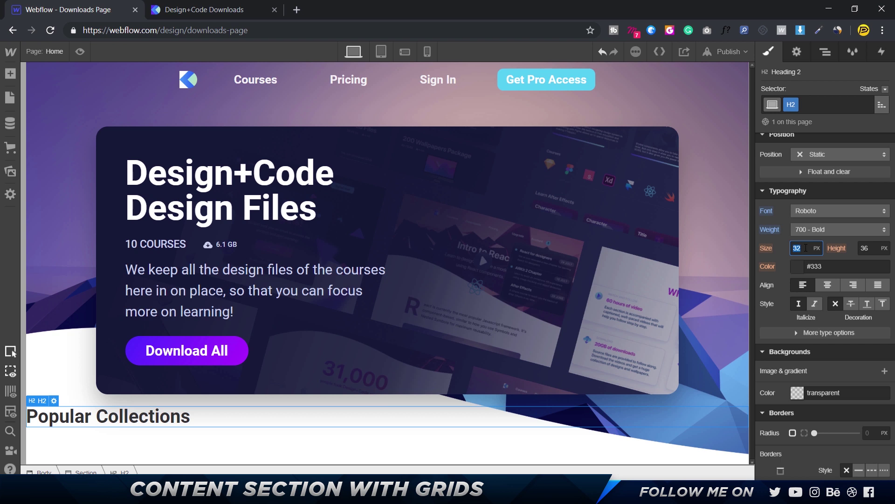
type("30")
left_click(862, 244)
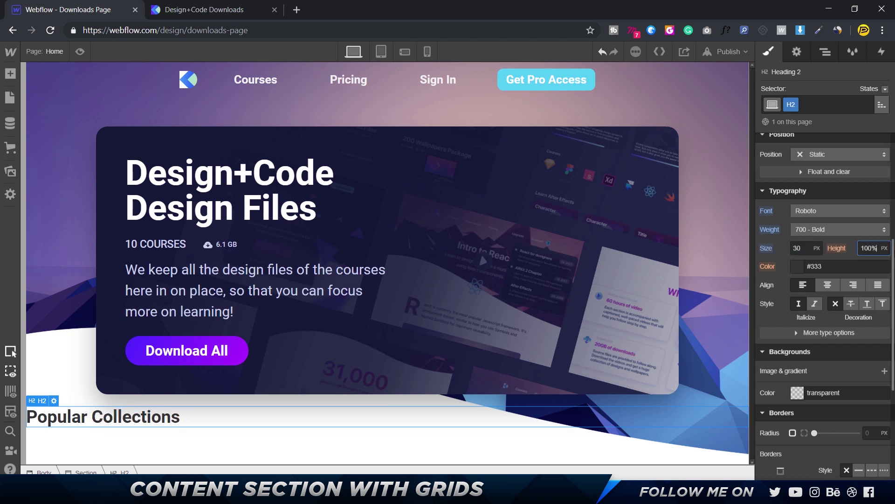
type("100%")
Step: Copy the fill colour 205284 of the Popular Collections title from Figma and apply it as the Webflow heading's text colour #205284
key("alt+Tab")
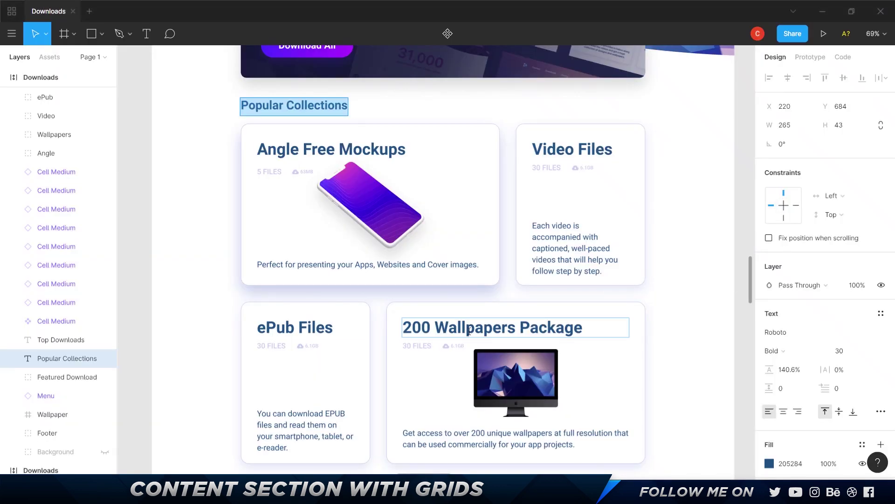
left_click(821, 457)
key("ctrl+c")
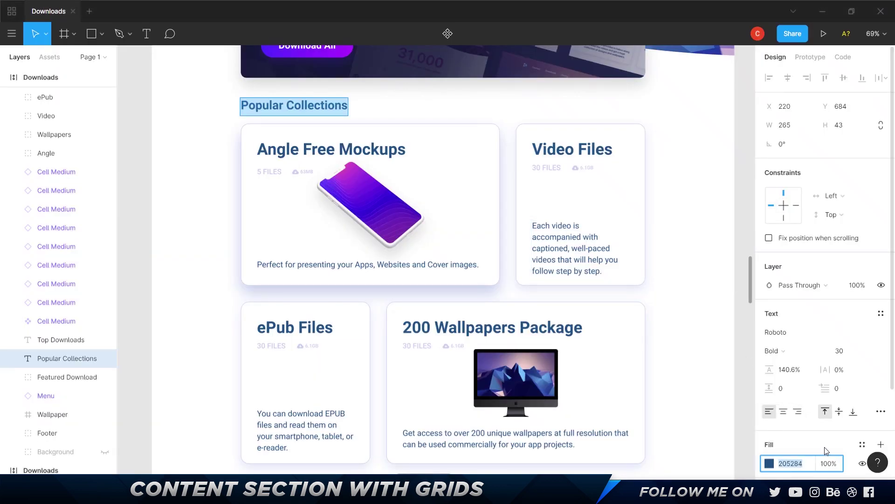
key("alt+Tab")
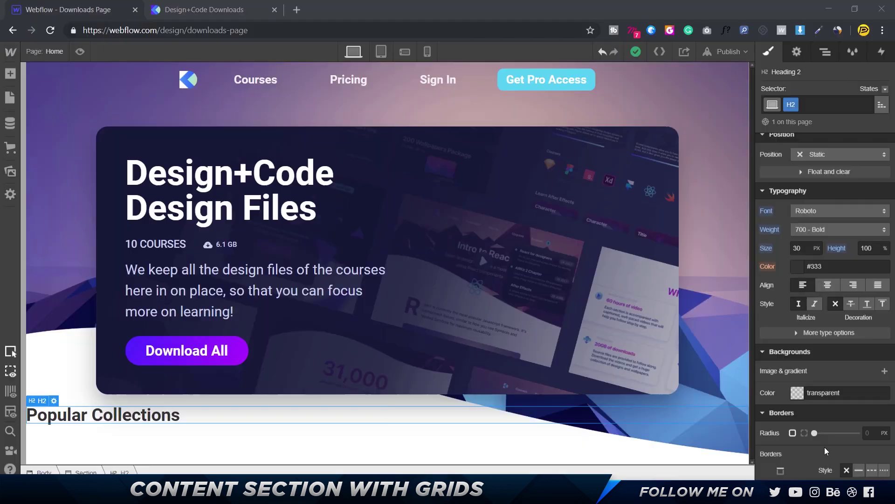
left_click(828, 263)
type("#")
key("ctrl+v")
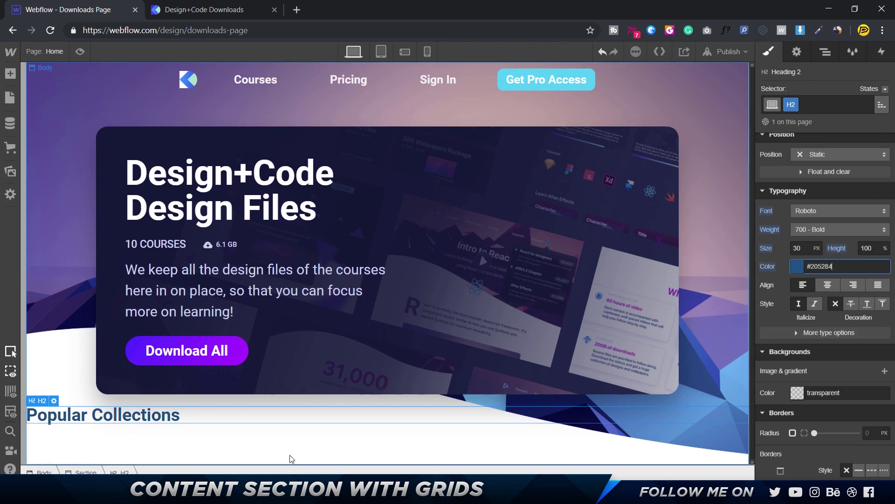
Step: Check the card layout in Figma and add a div block below the Popular Collections section in Webflow
key("alt+Tab")
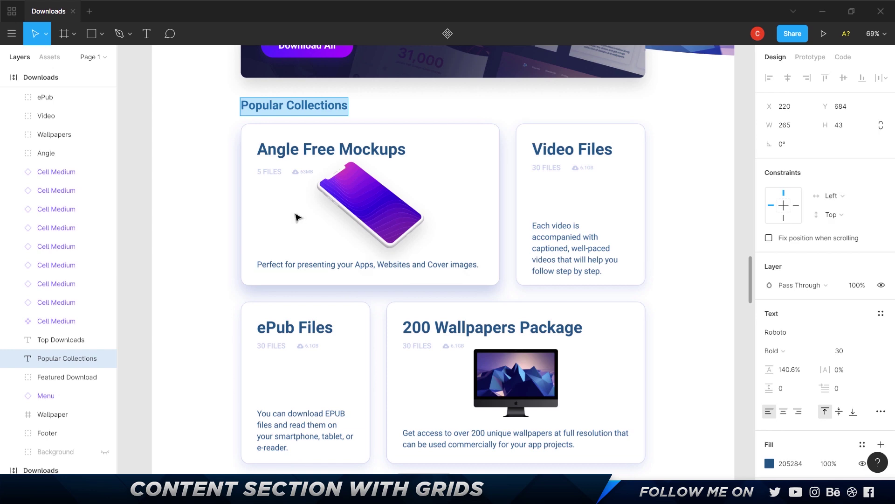
key("alt+Tab")
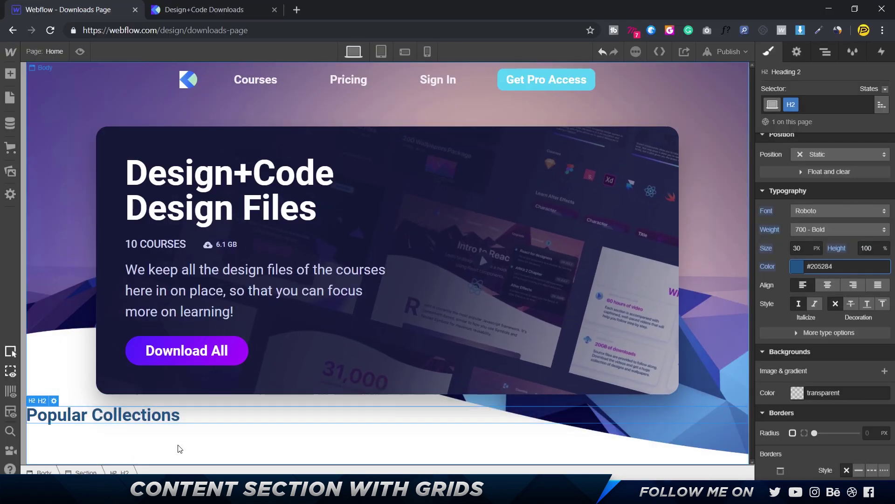
key("ctrl+e")
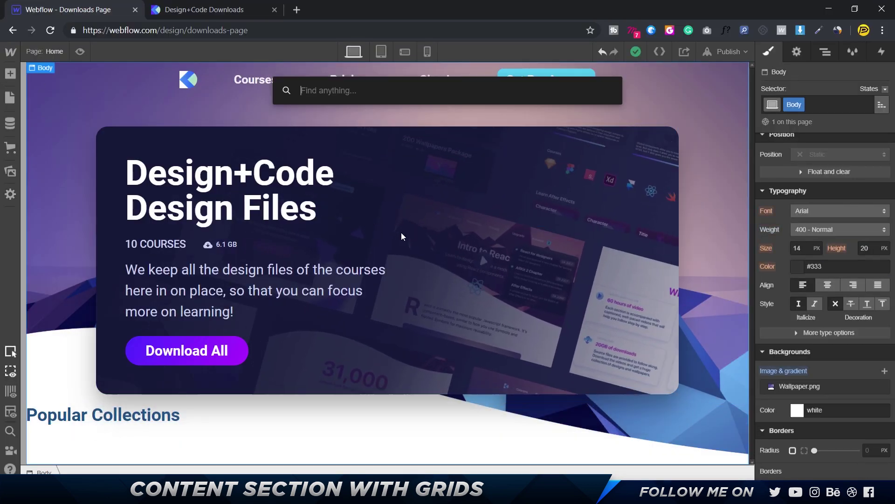
type("div")
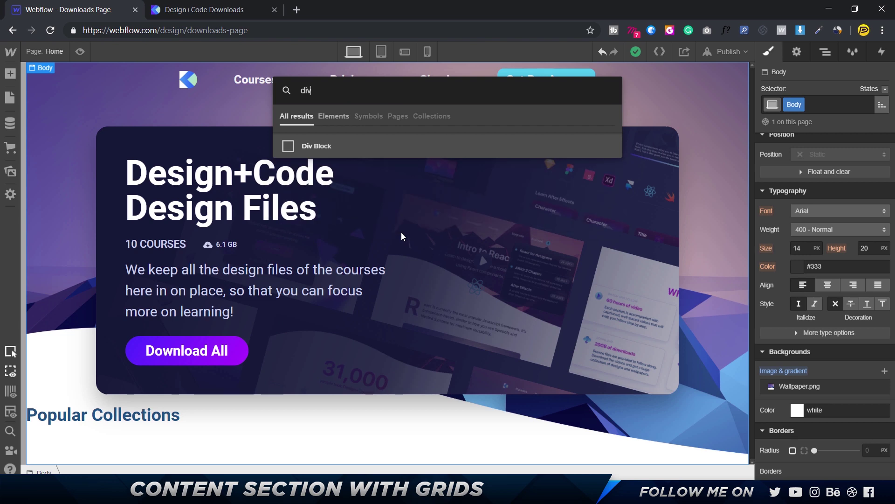
key("Return")
Step: Give the section that holds the Popular Collections heading the class Content Section 1
left_click(822, 51)
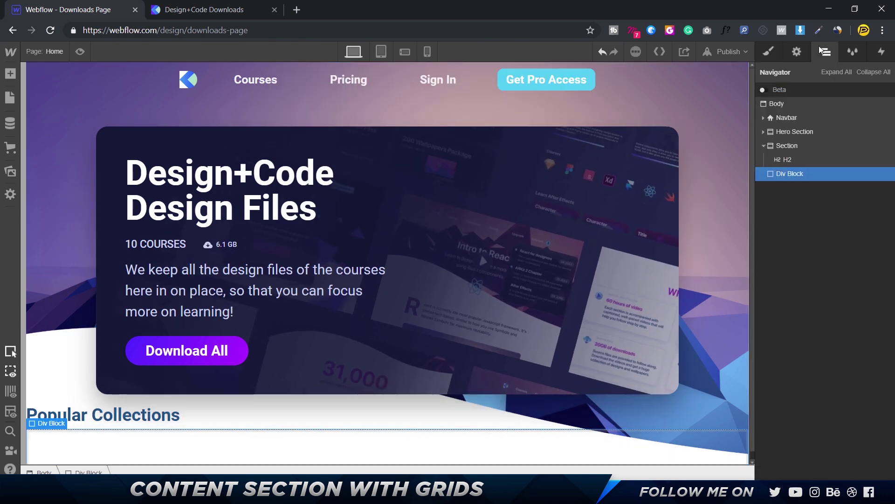
left_click(792, 146)
left_click(768, 51)
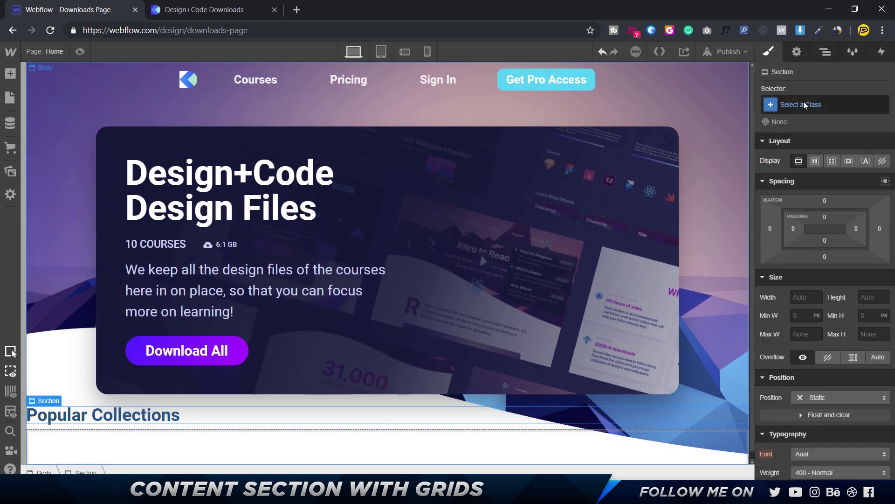
left_click(804, 105)
type("Con")
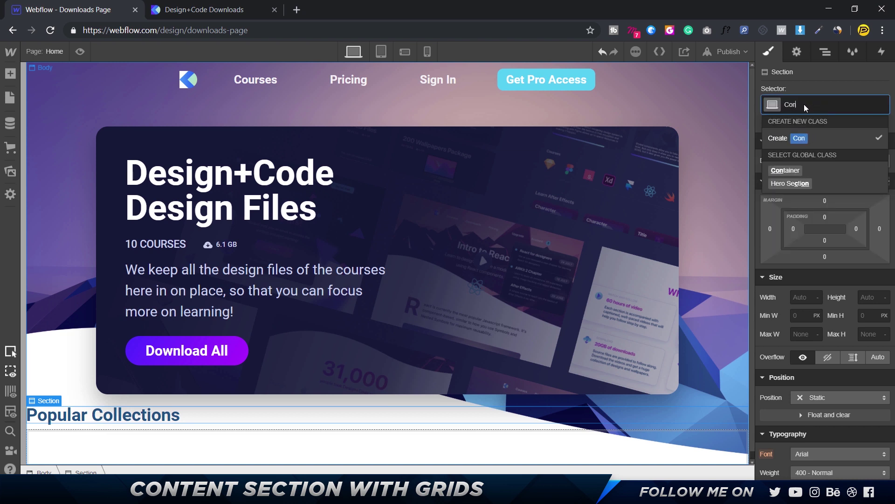
type("tent Section 1")
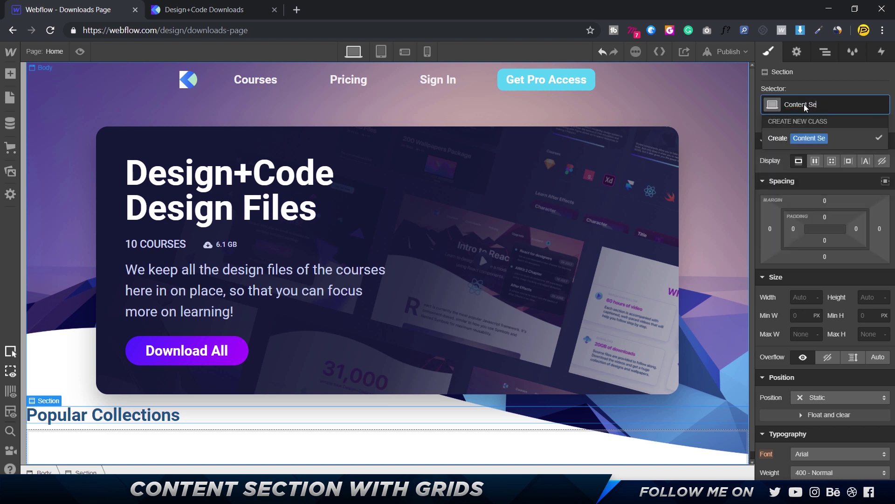
key("Return")
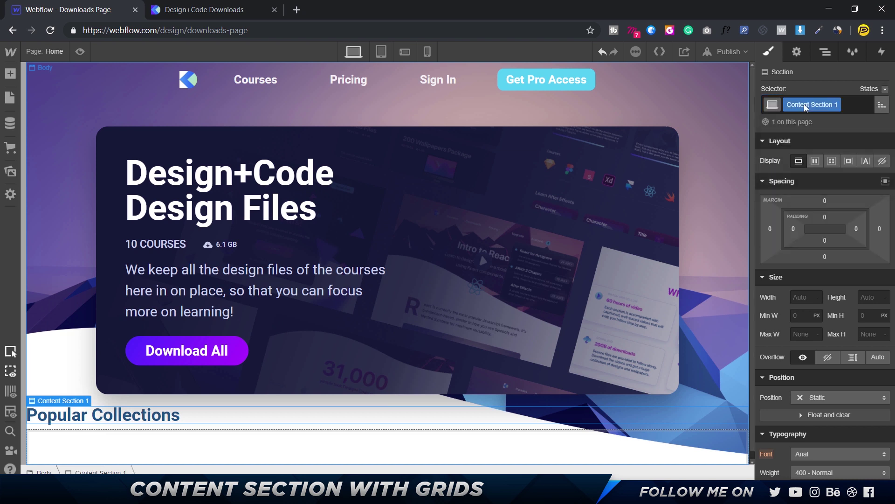
Step: Move the new div block into Content Section 1, directly below the H2 heading
left_click(826, 52)
left_click(793, 159)
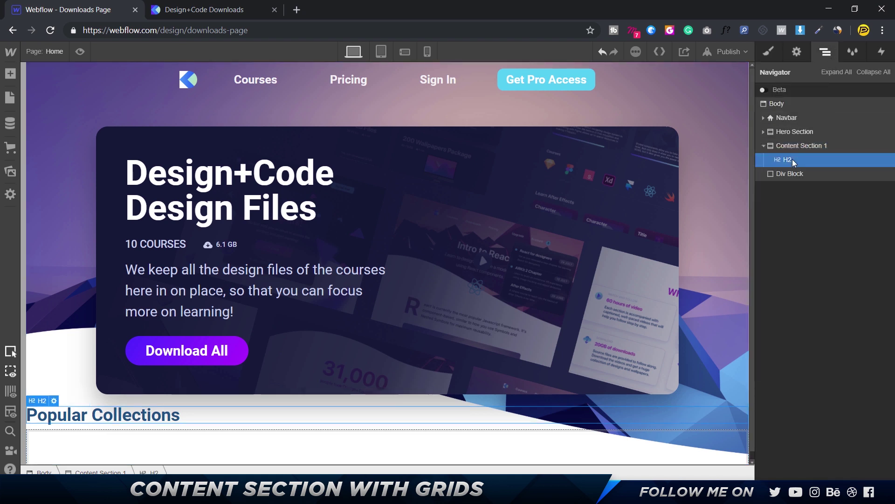
mouse_move(793, 173)
left_mouse_down()
mouse_move(805, 159)
mouse_move(805, 175)
left_mouse_up()
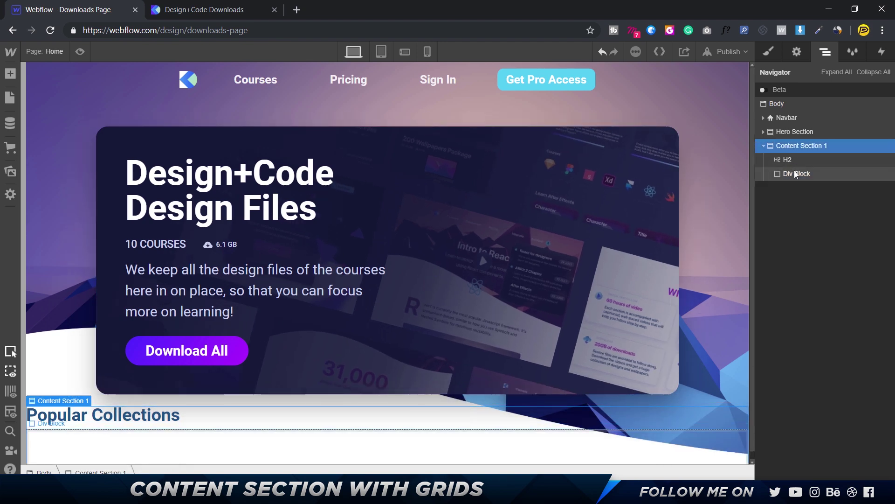
Step: Give the div block below the heading the class Content 1 Grid
key("s")
left_click(790, 102)
type("Co")
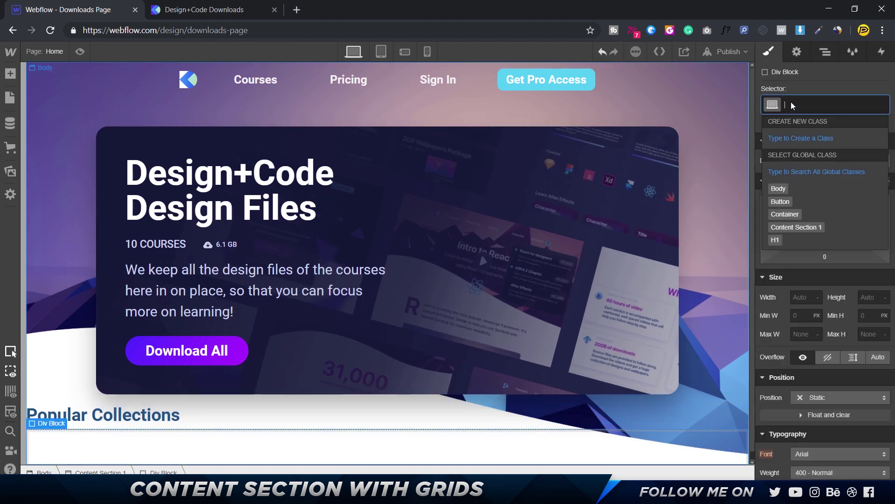
type("ntent Gr")
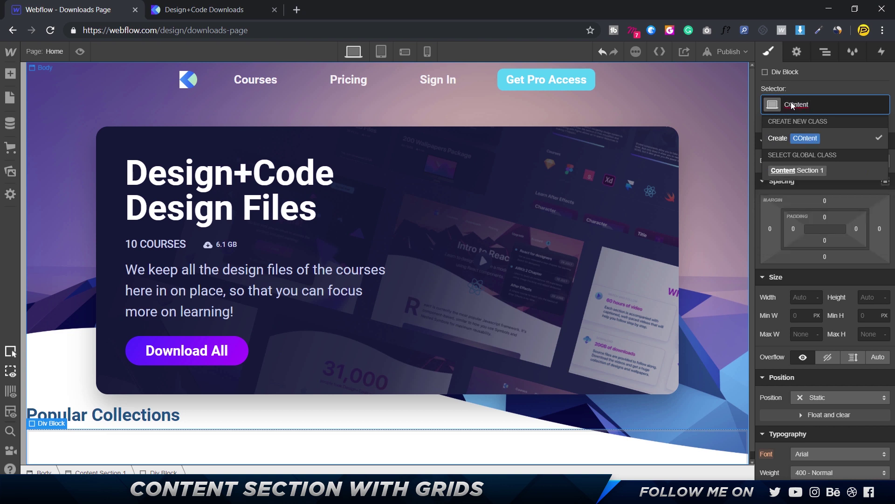
key("BackSpace")
key("BackSpace")
type("1 Grid")
key("Return")
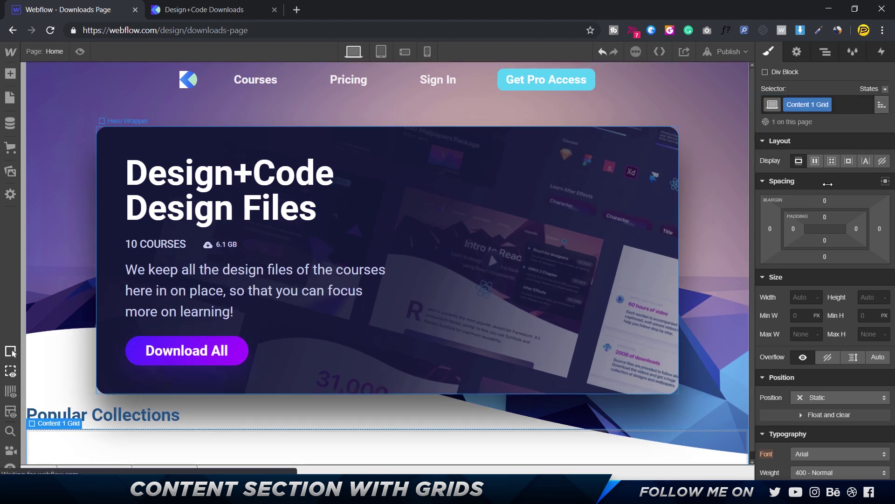
Step: Make Content 1 Grid a grid with three 1fr columns and two rows, comparing it with the card layout in Figma
left_click(832, 160)
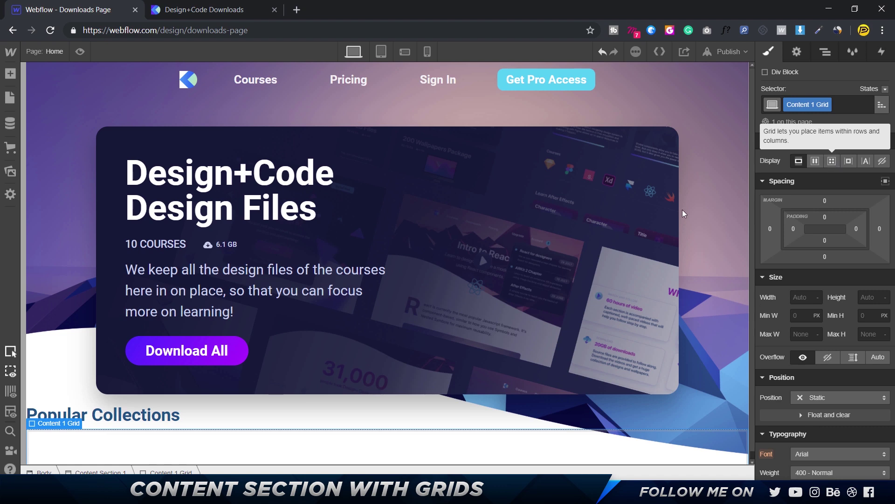
left_click(821, 179)
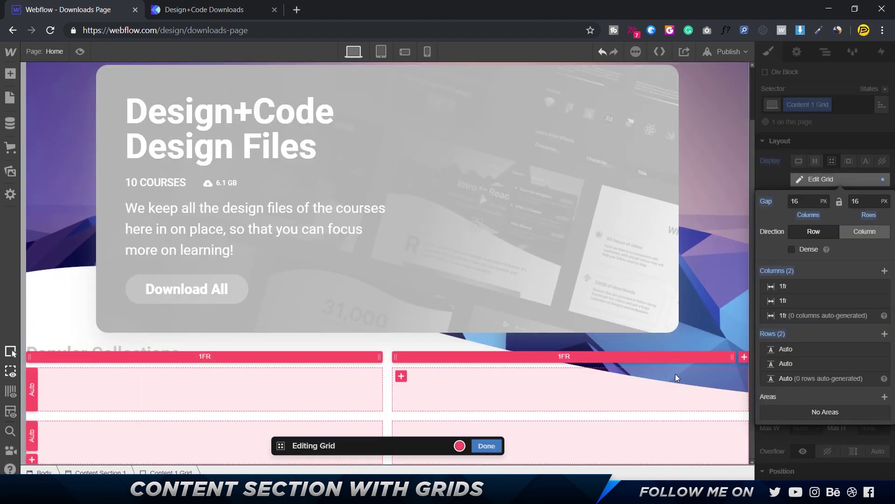
key("alt+Tab")
left_click(745, 357)
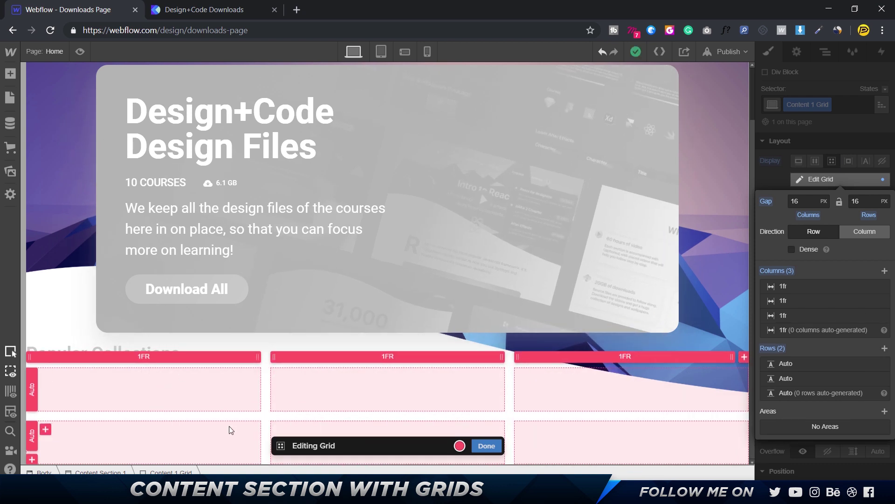
key("alt+Tab")
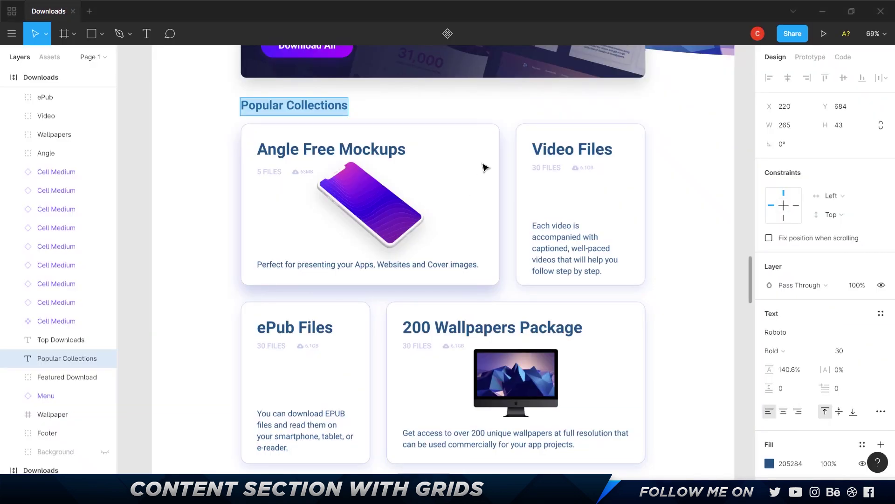
key("alt+Tab")
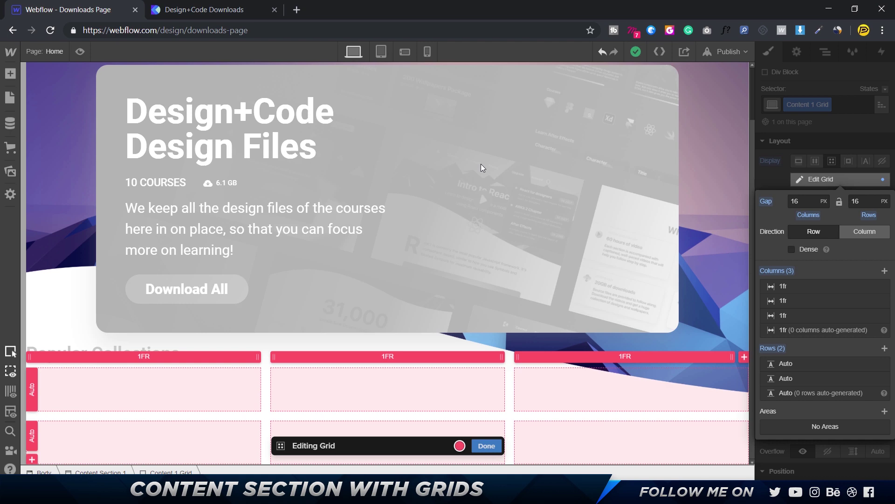
Step: Add a div block to the first cell of Content 1 Grid
key("ctrl+e")
type("div")
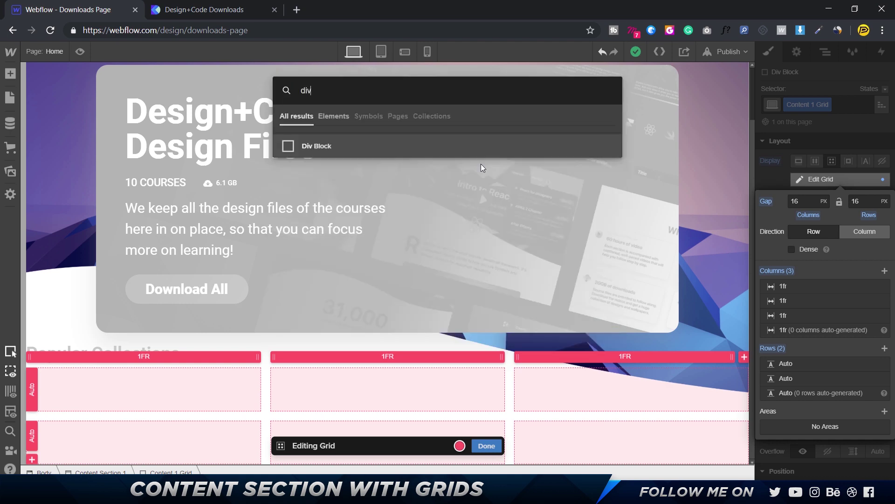
key("Return")
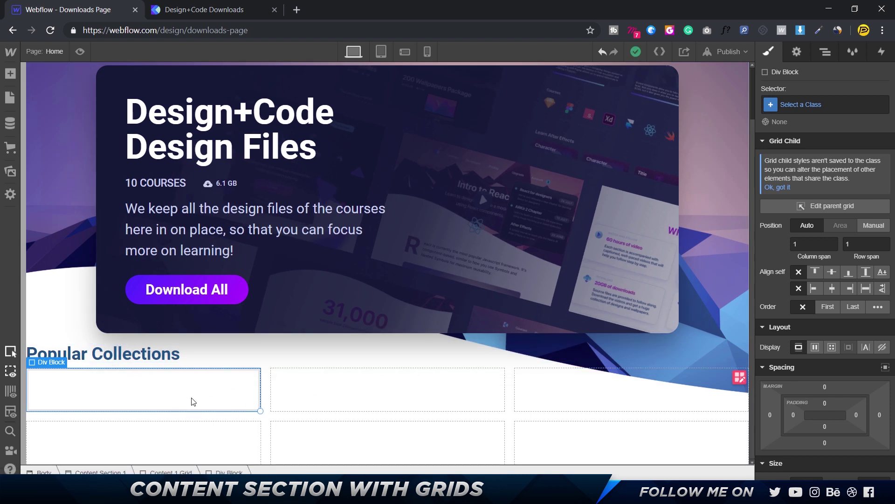
Step: Check the collection cards on the live Design+Code downloads page and convert the div block in the first grid cell to a link block
left_click(193, 11)
scroll(114, 224, "down", 4)
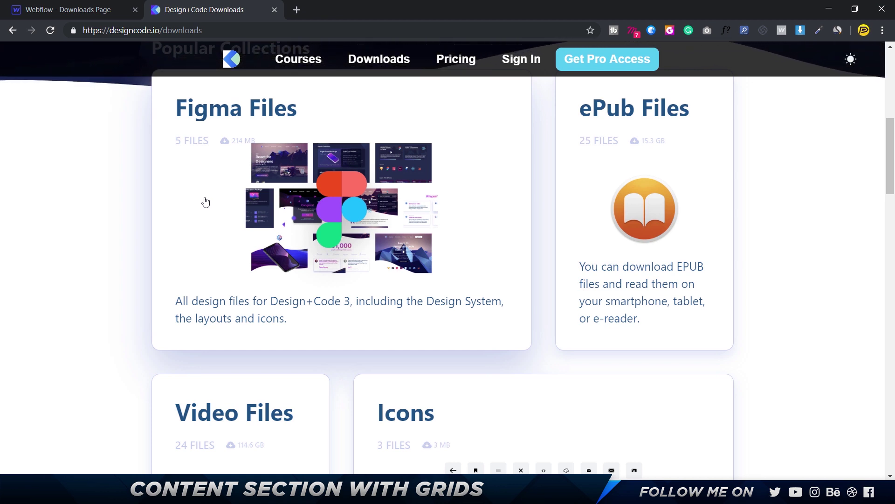
left_click(67, 13)
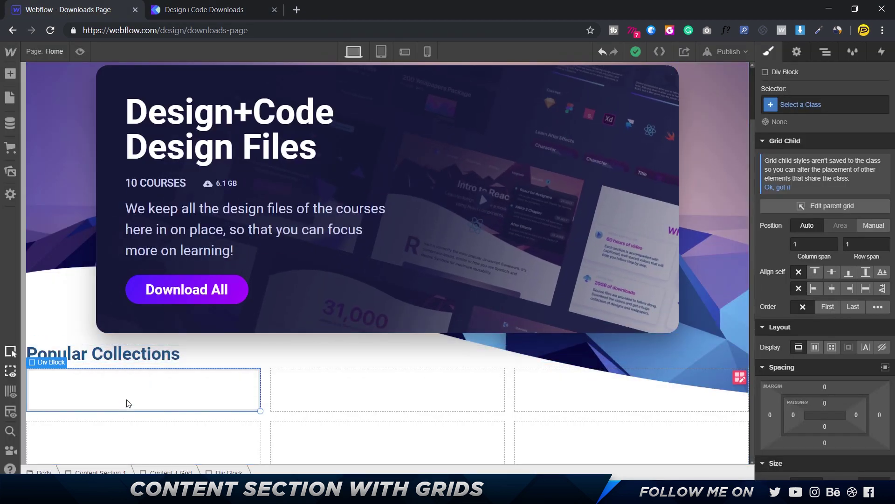
right_click(115, 383)
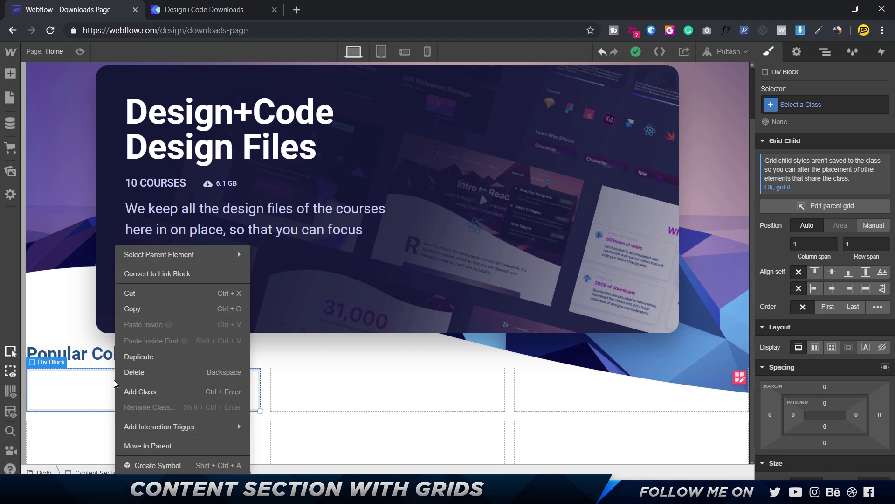
left_click(169, 274)
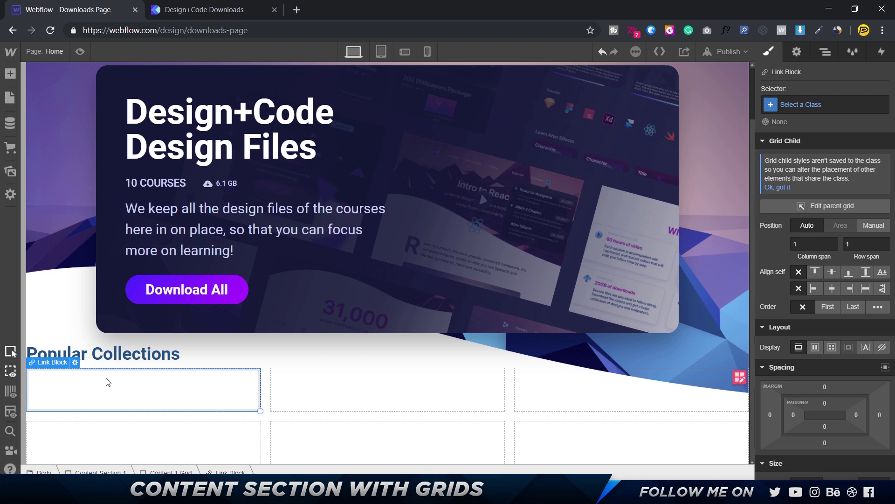
Step: Examine the Popular Collections cards on the live Design+Code downloads page and return to the Webflow page
left_click(205, 10)
scroll(275, 202, "up", 1)
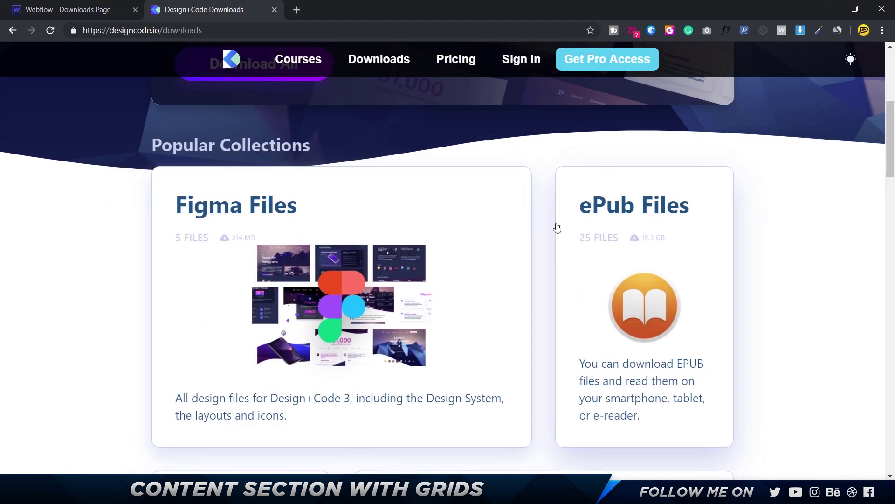
left_click(100, 10)
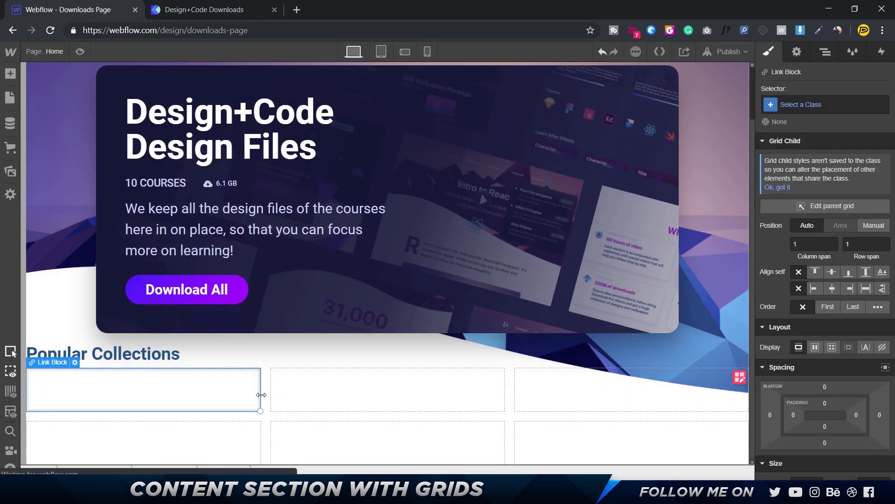
Step: Make the link block in Content 1 Grid span two columns and one row, checking it against the card layout in Figma
left_click_drag(262, 392, 467, 383)
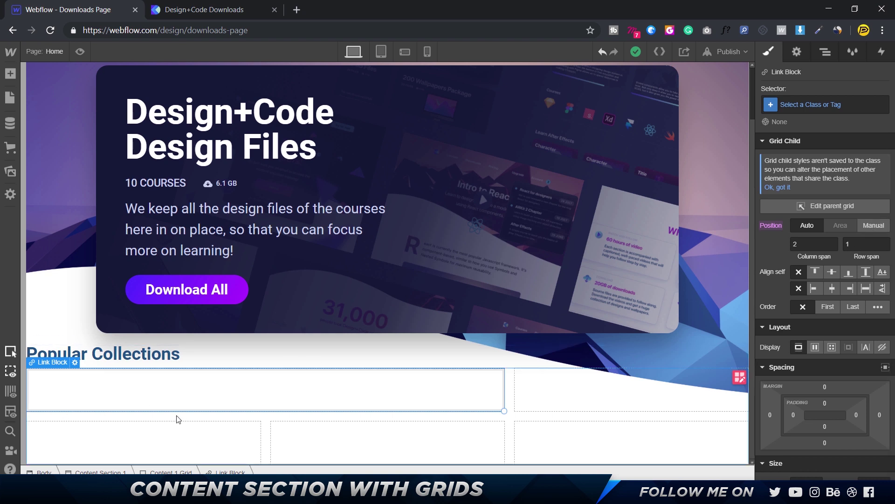
key("Up")
scroll(180, 449, "up", 1)
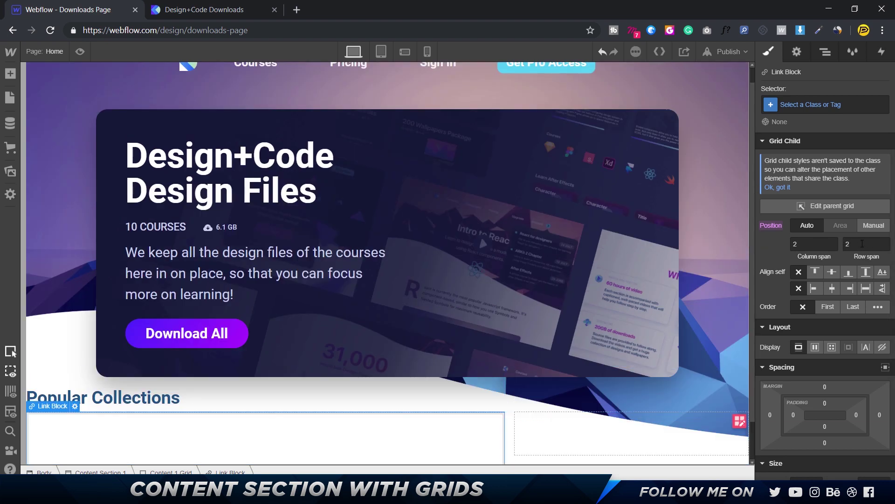
left_click(862, 245)
key("BackSpace")
type("1")
scroll(359, 402, "down", 1)
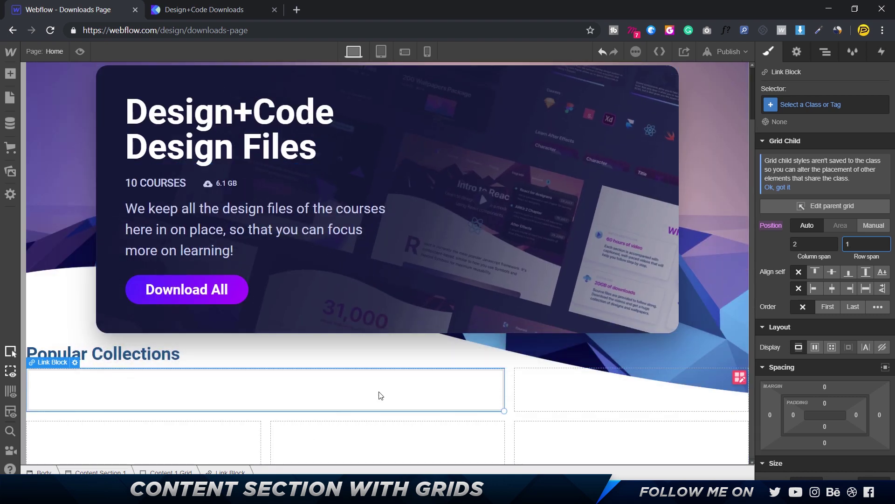
key("alt+Tab")
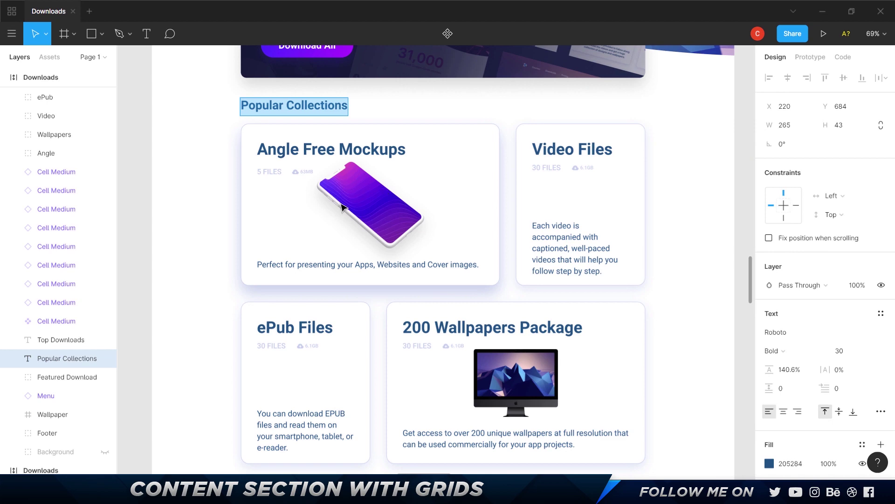
key("alt+Tab")
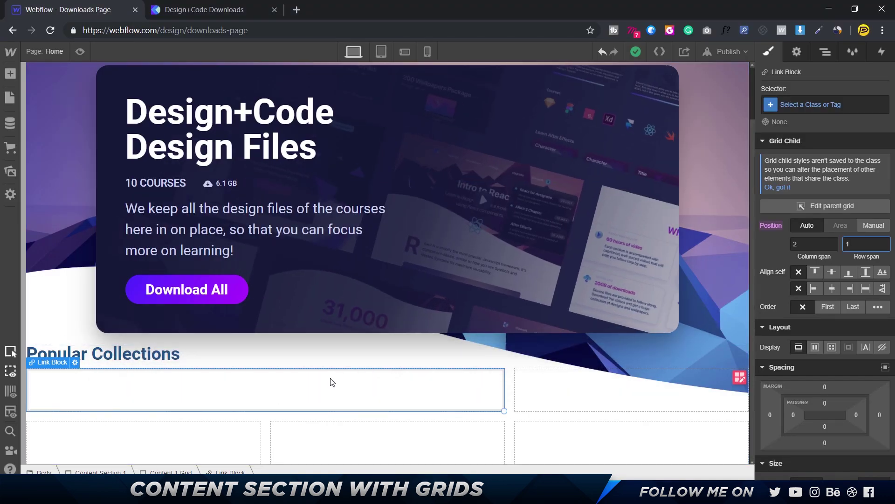
Step: Add iPhone.png as the background image of the link block
scroll(847, 345, "down", 6)
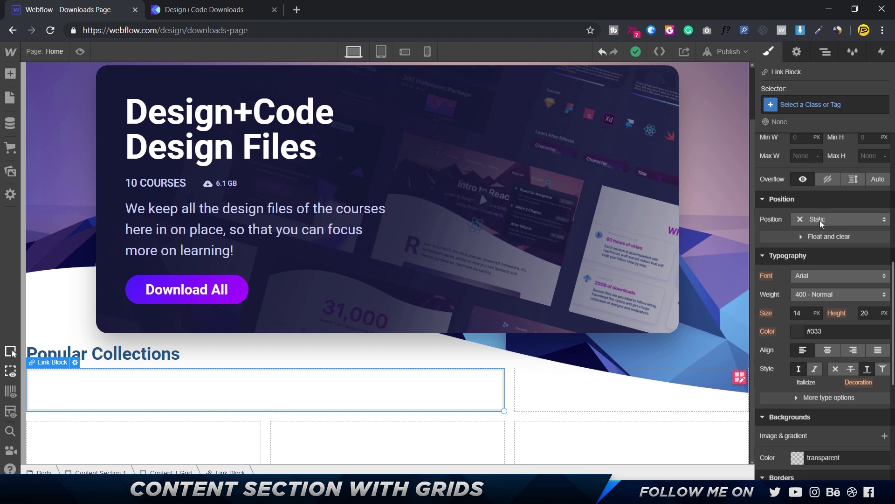
scroll(839, 403, "down", 3)
left_click(884, 315)
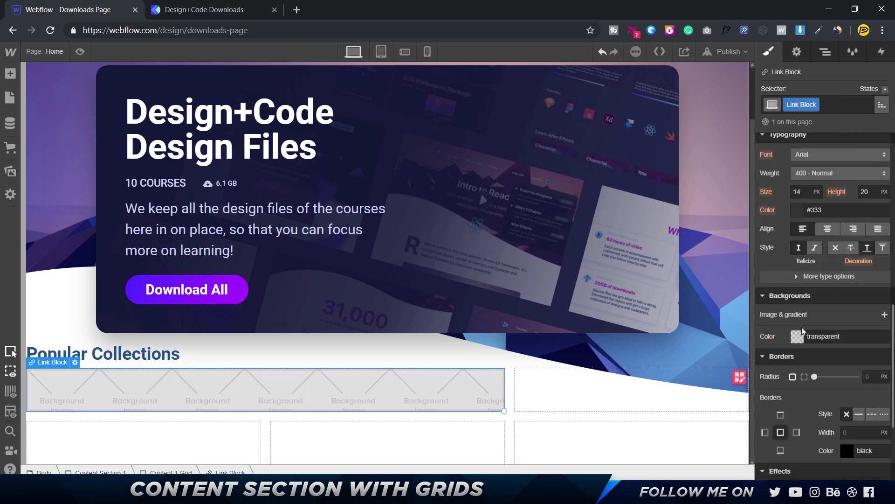
left_click(801, 326)
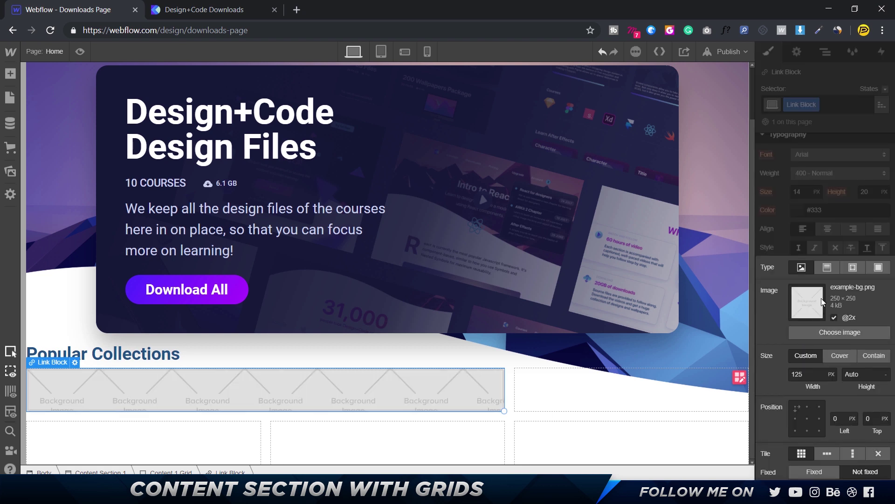
left_click(834, 333)
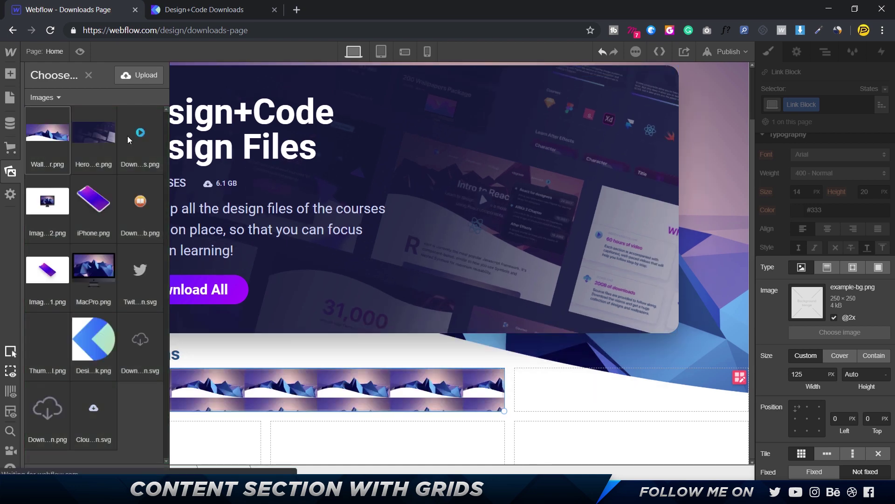
left_click(101, 200)
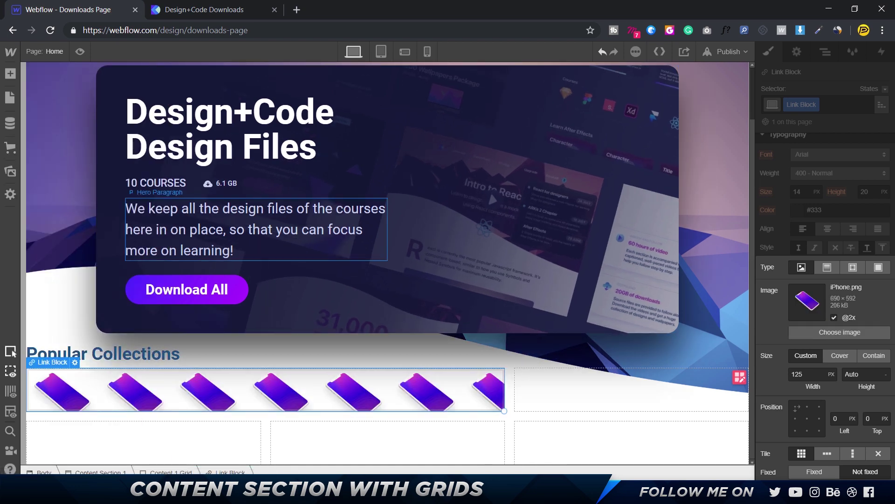
left_click(842, 355)
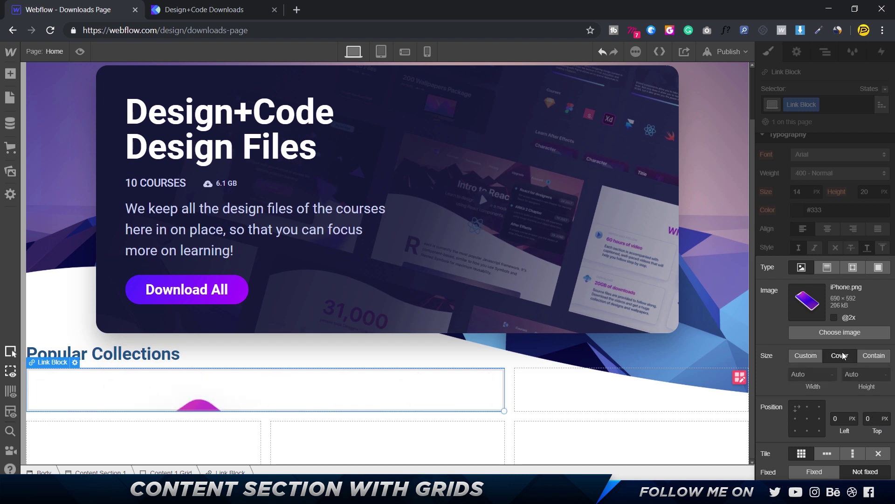
left_click(809, 419)
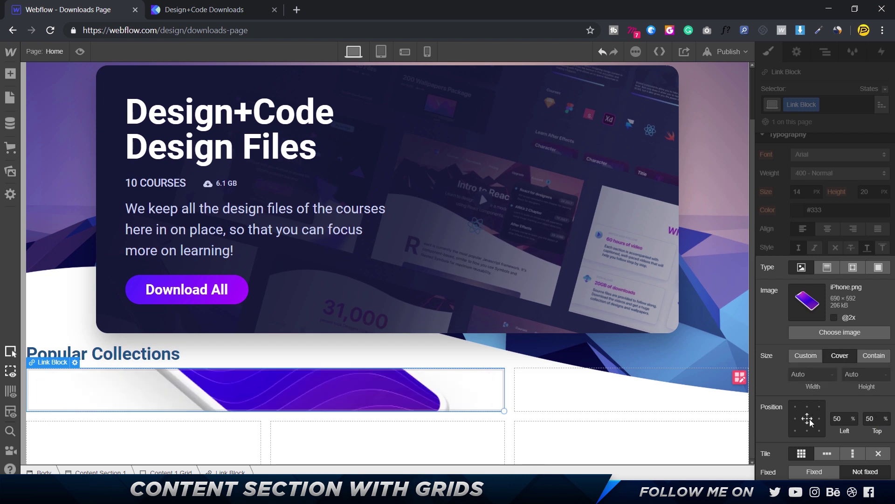
left_click(877, 453)
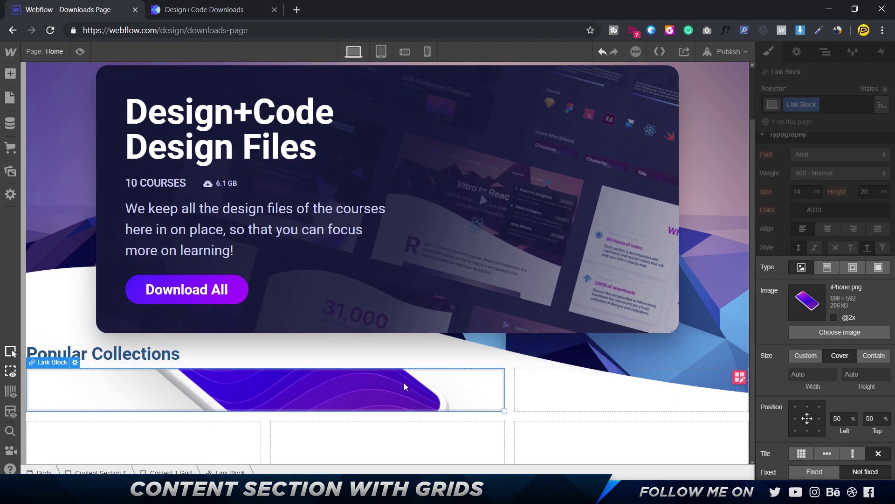
left_click(834, 317)
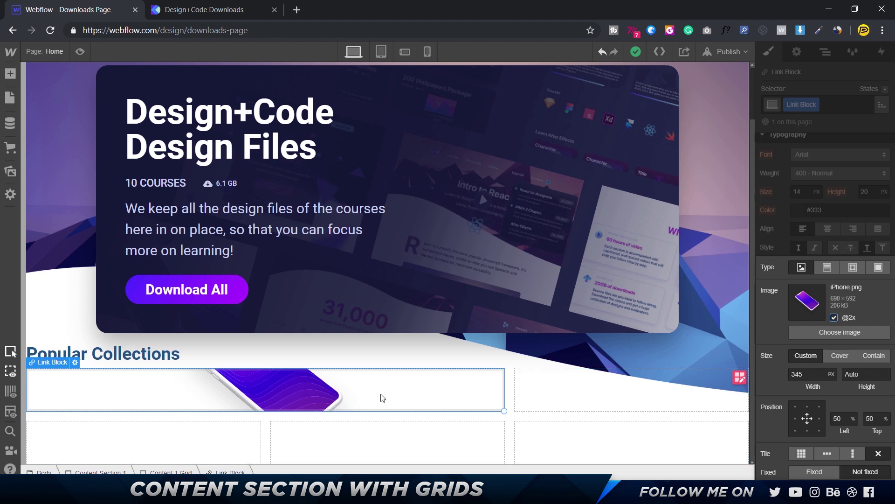
Step: Check the Angle card's dimensions in Figma and set the link block's height to 400 px in Webflow
key("alt+Tab")
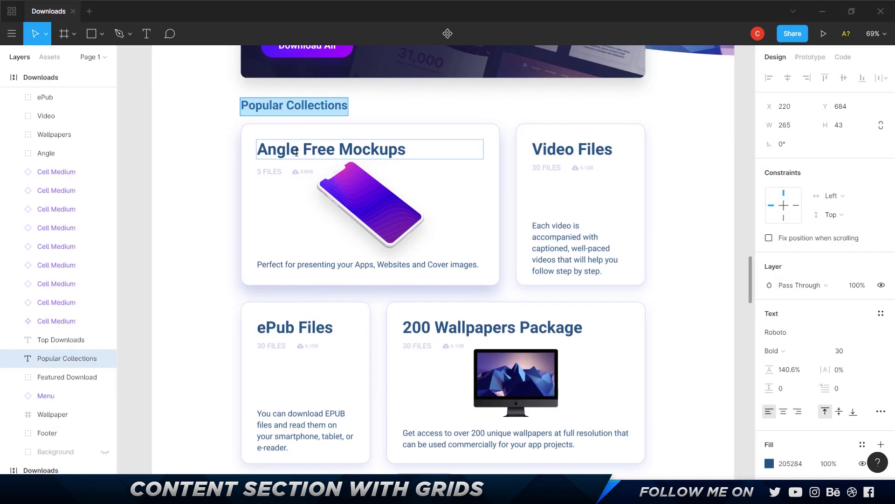
key("Escape")
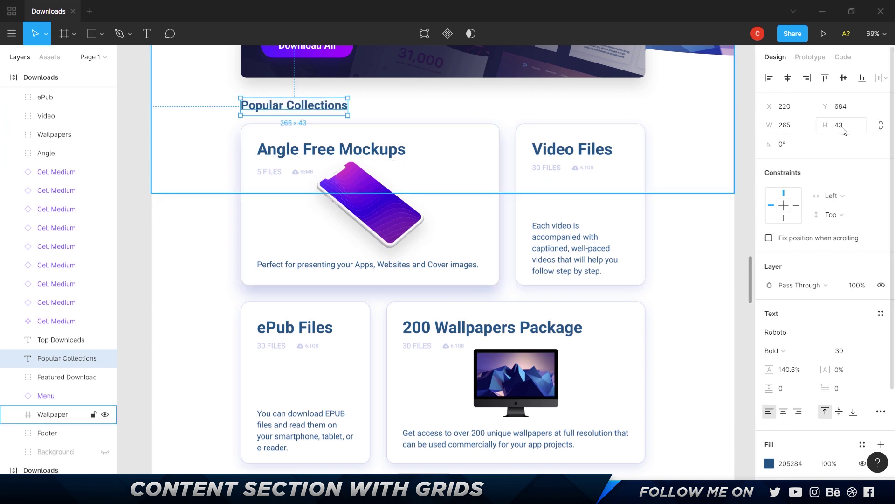
left_click(497, 227)
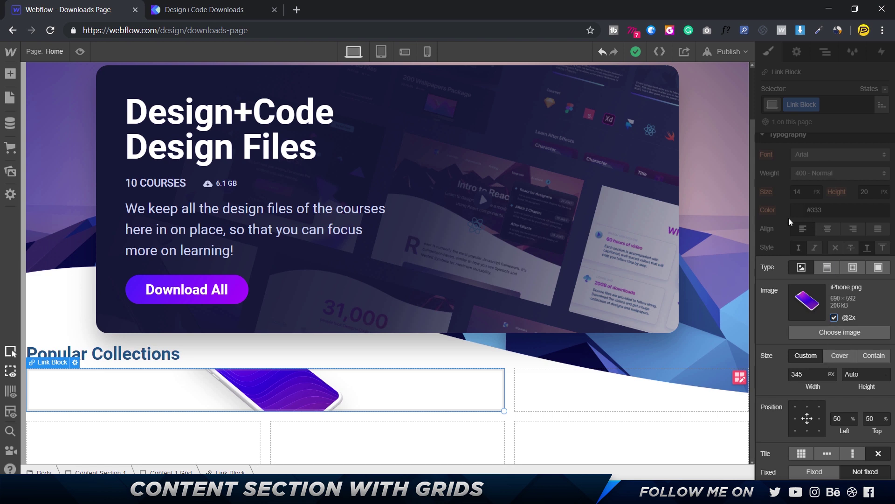
scroll(794, 223, "up", 5)
left_click(882, 240)
type("400")
key("Return")
scroll(550, 266, "down", 4)
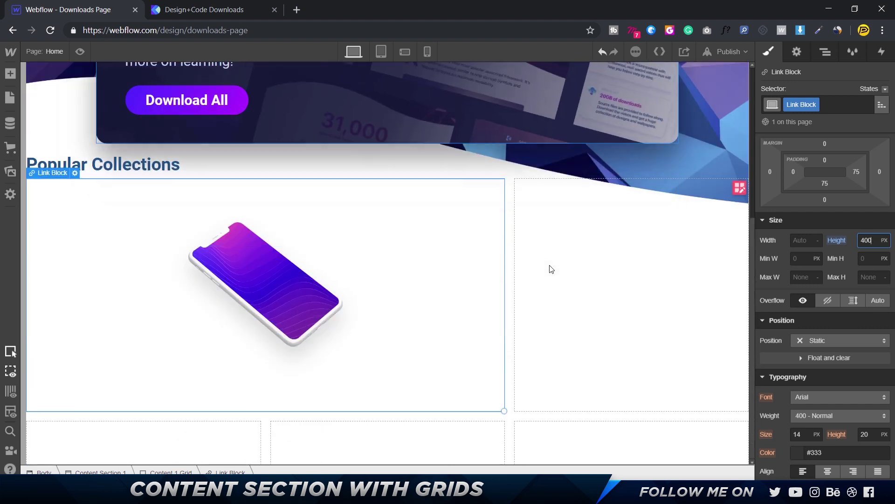
Step: Check the Angle card in Figma, then add an H3 heading with the class H3 inside the Webflow link block
key("alt+Tab")
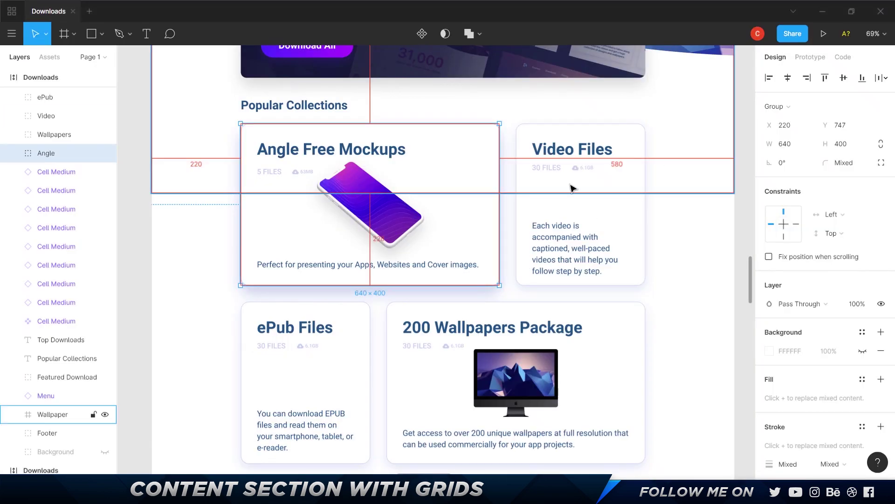
scroll(334, 210, "up", 3)
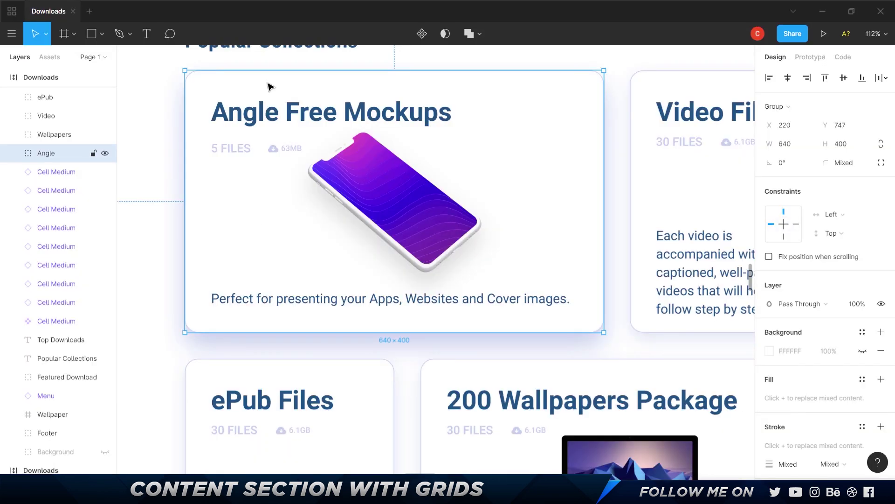
key("alt+Tab")
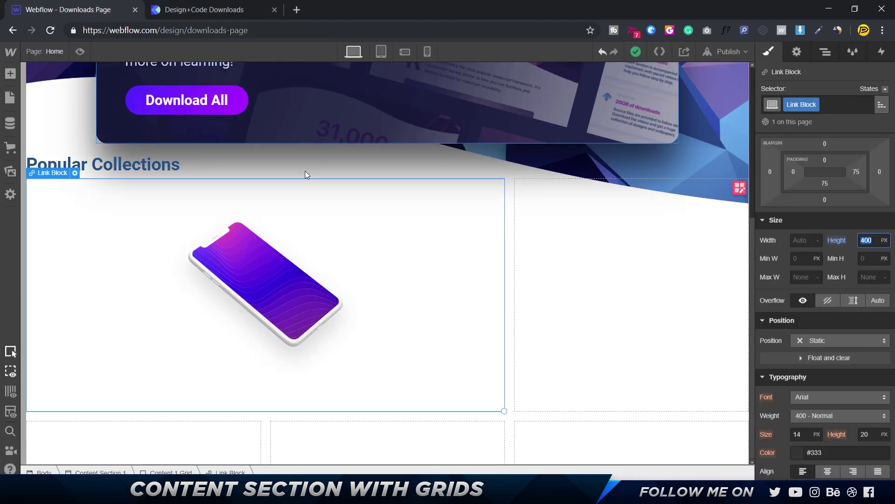
key("ctrl+e")
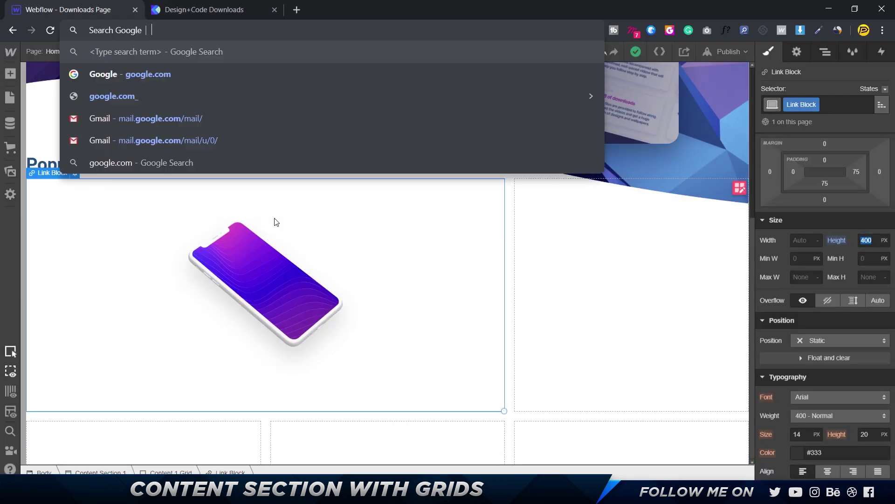
left_click(279, 320)
key("ctrl+e")
type("hea")
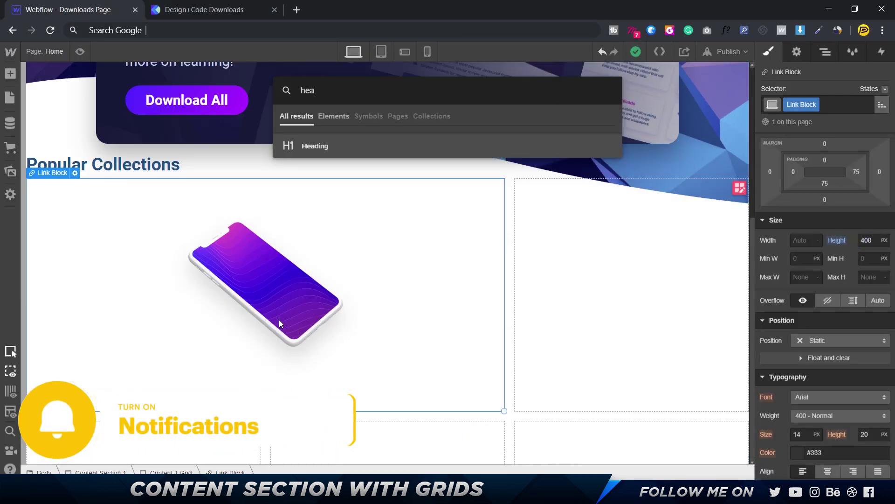
key("Return")
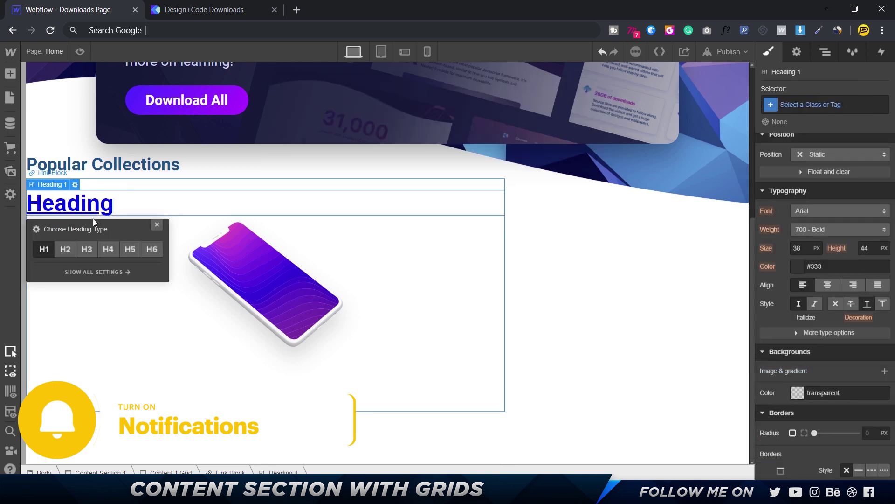
left_click(86, 250)
left_click(796, 108)
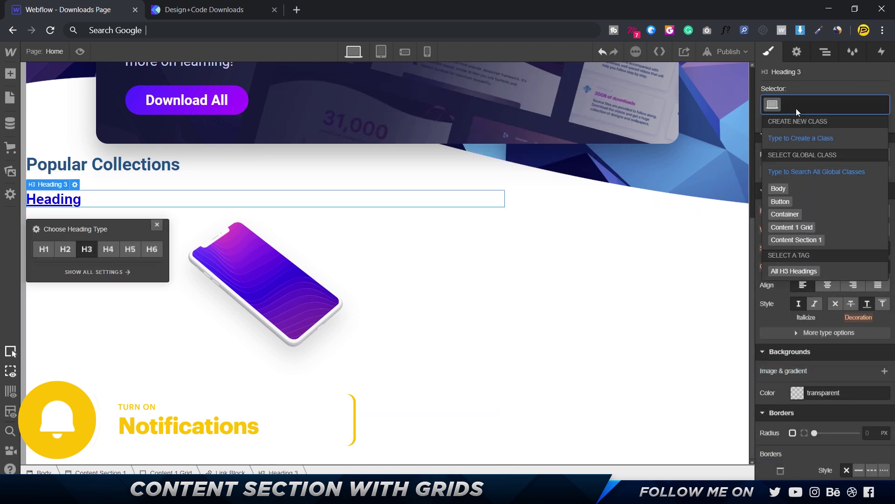
type("H3")
key("Return")
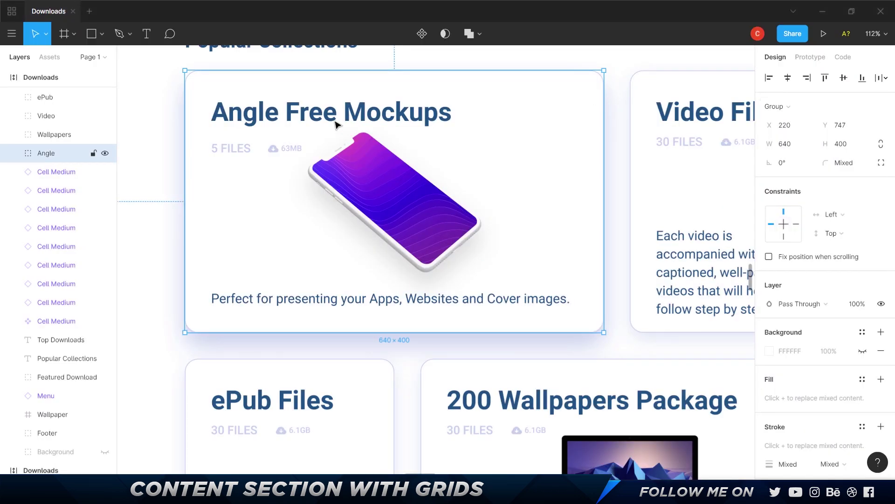
Step: Copy the title "Angle Free Mockups" from the Figma card and use it as the H3 heading's text in Webflow
double_click(294, 121)
double_click(336, 118)
key("ctrl+c")
key("alt+Tab")
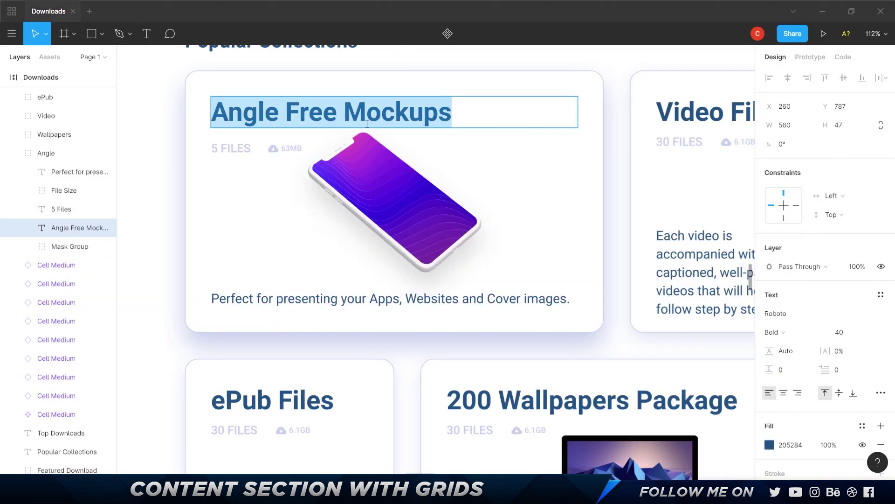
double_click(60, 198)
key("ctrl+v")
key("Escape")
left_click(130, 215)
left_click(127, 204)
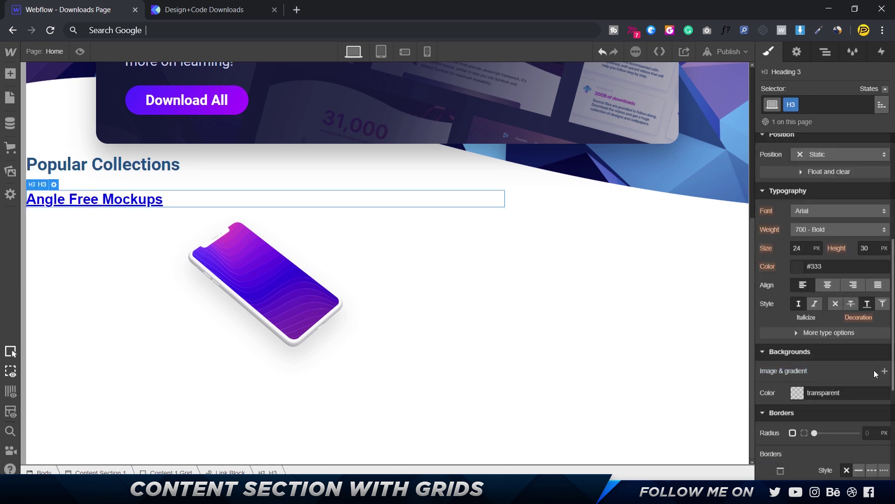
Step: Set the H3 heading's font to Roboto, size 40 px and line height 100%, following the title style in Figma
left_click(821, 211)
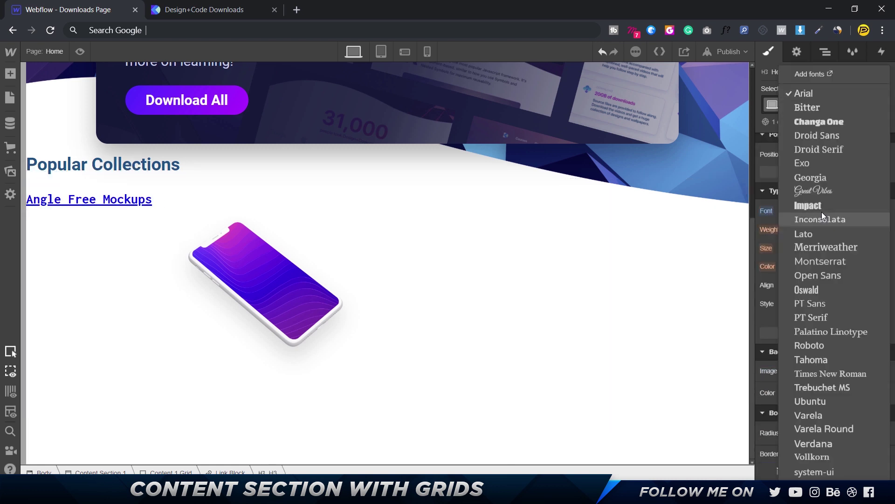
left_click(817, 341)
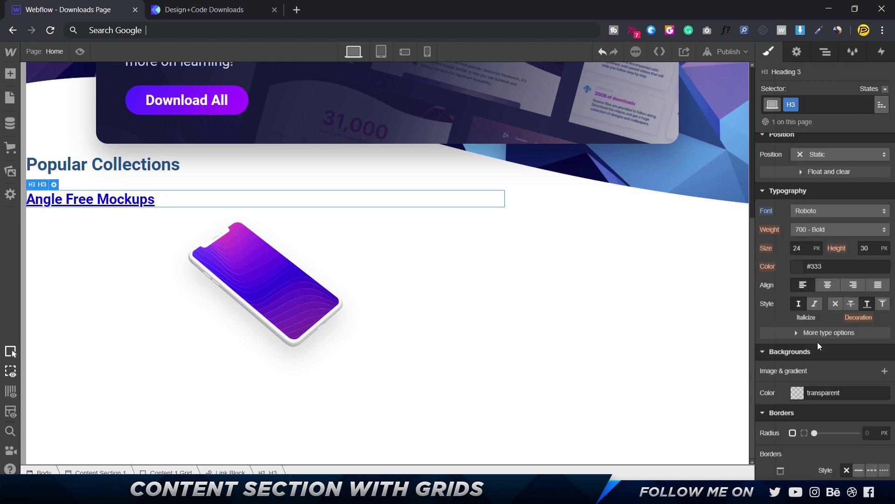
key("alt+Tab")
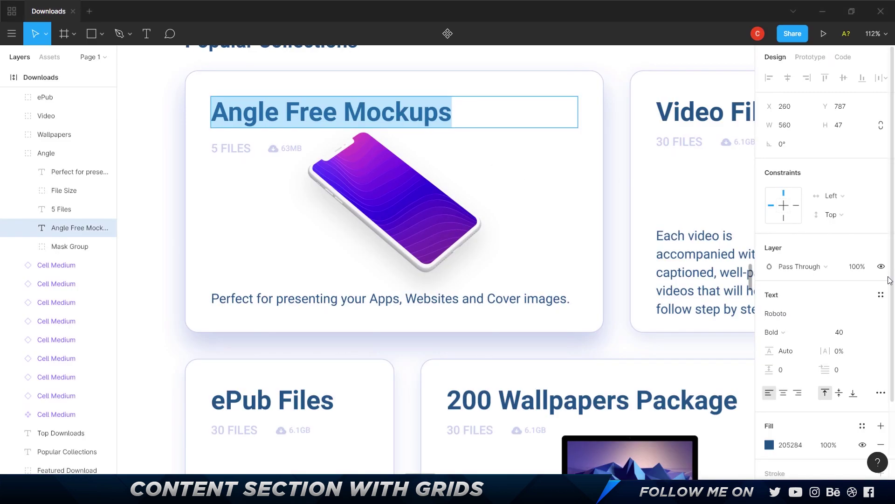
key("alt+Tab")
left_click(802, 248)
type("40")
key("Tab")
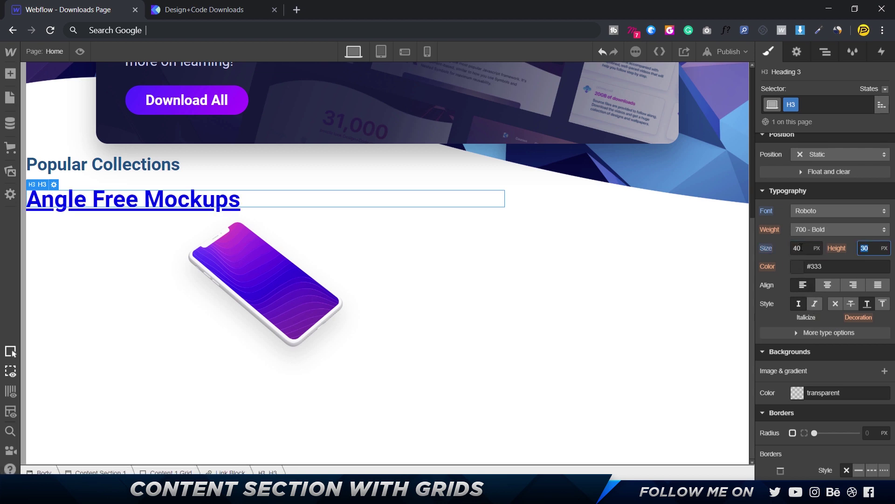
type("100%")
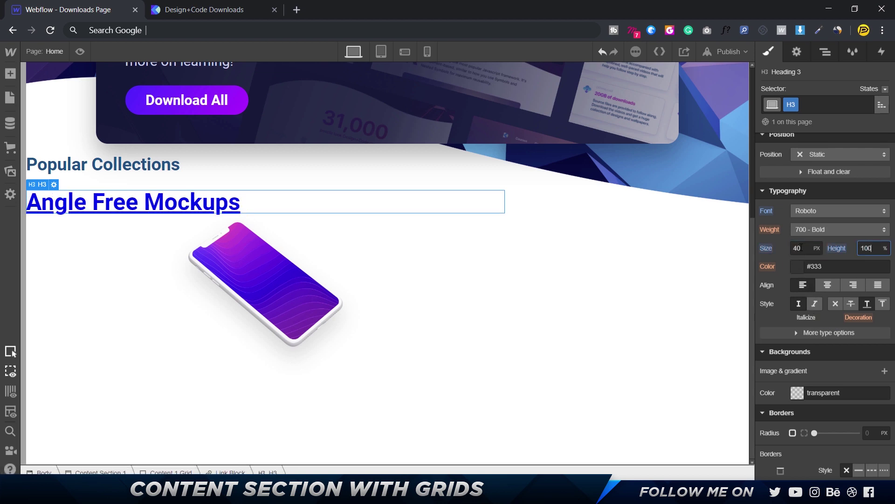
Step: Remove the underline decoration from the H3 heading and from the Angle link block
left_click(836, 304)
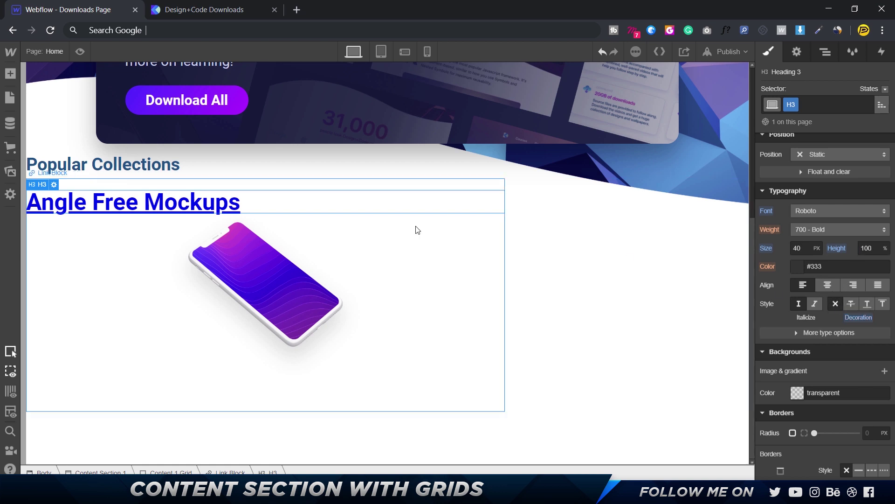
left_click(385, 282)
scroll(839, 326, "down", 5)
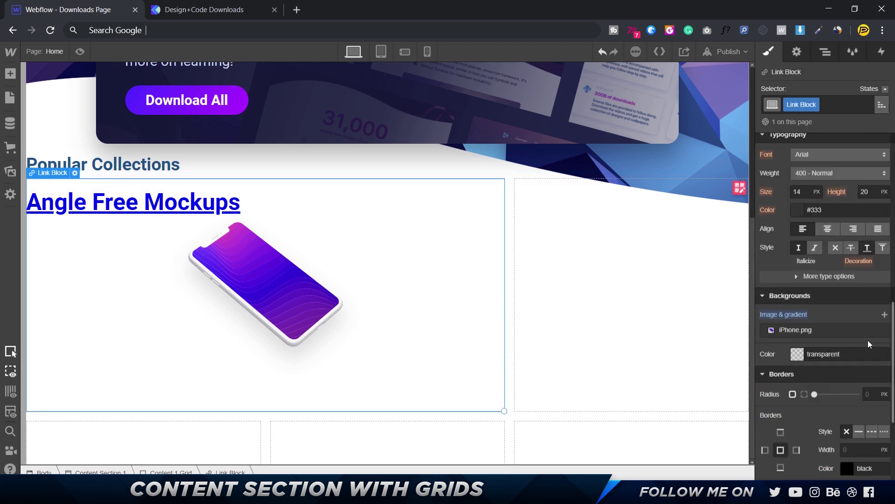
left_click(836, 248)
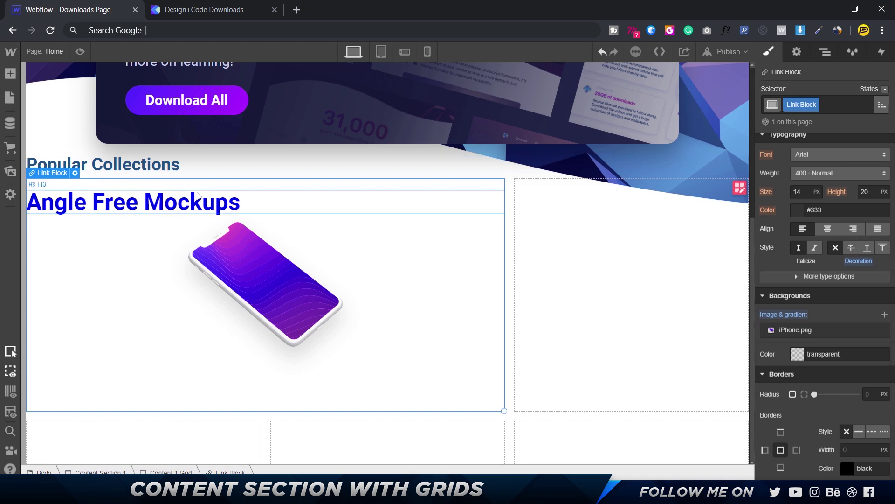
Step: Copy the title's fill colour from Figma and set the H3 heading's text colour to #205284 in Webflow
left_click(223, 203)
key("alt+Tab")
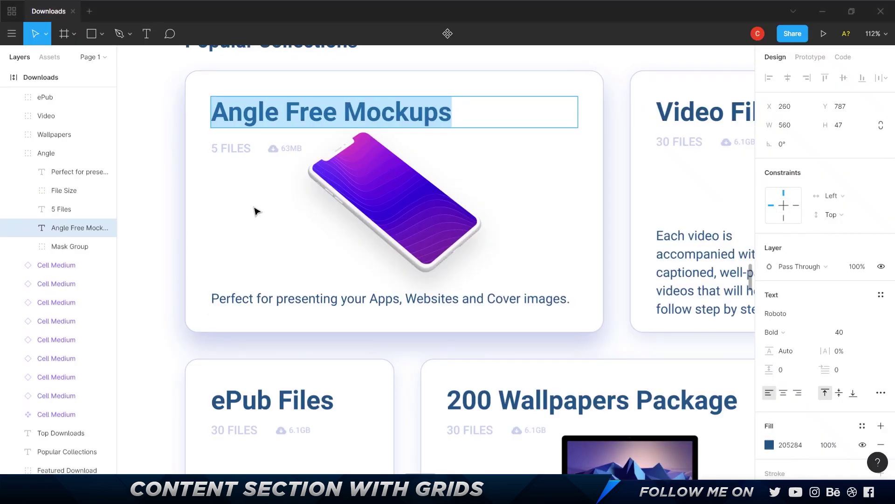
left_click(792, 446)
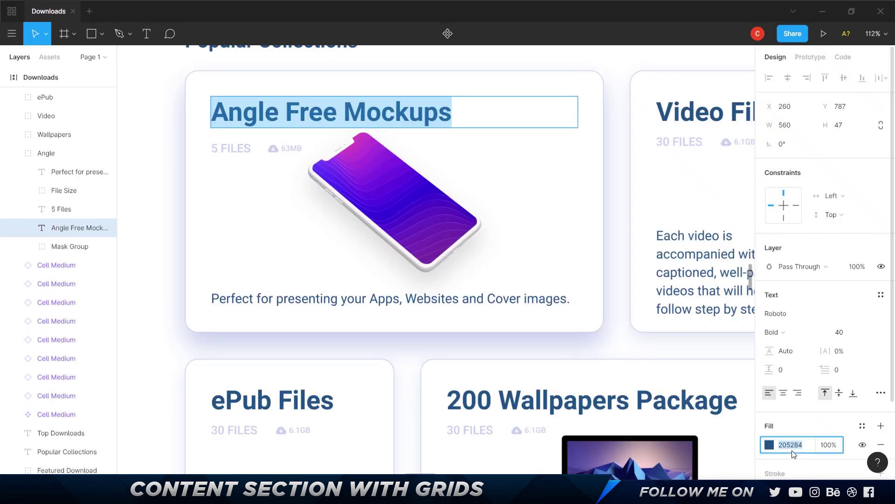
key("alt+Tab")
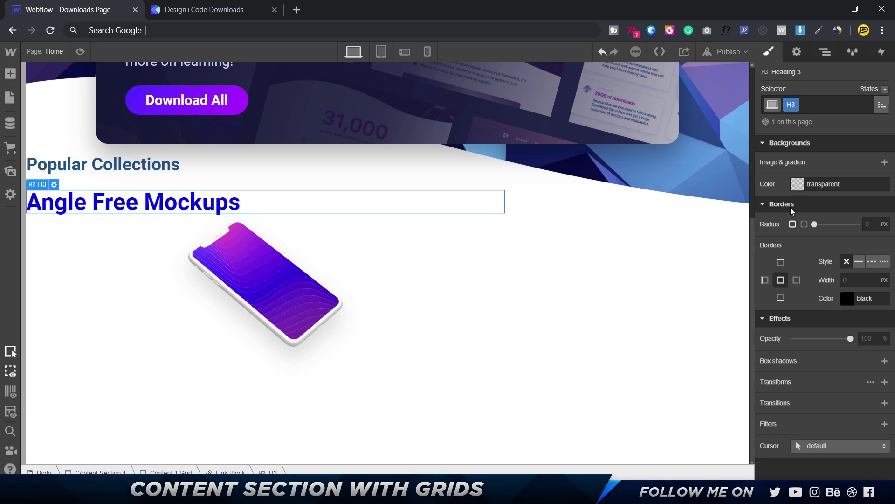
scroll(848, 265, "up", 5)
key("ctrl+a")
type("#205284")
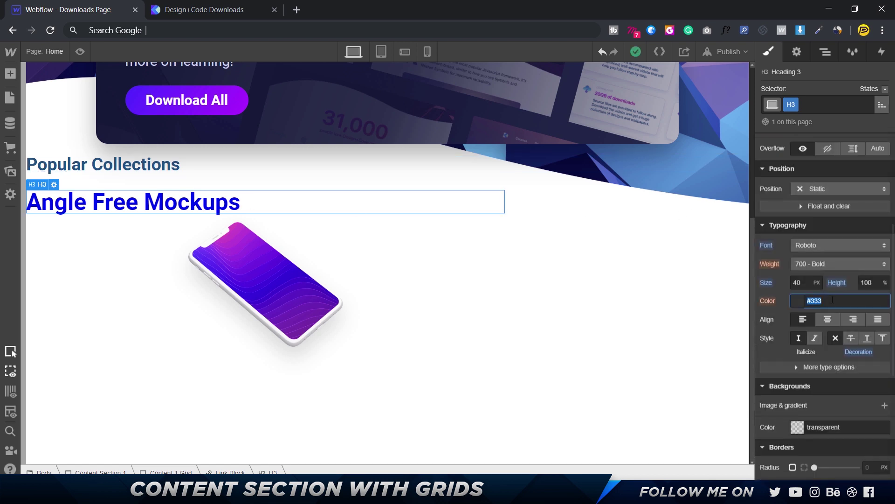
Step: Check the "5 FILES" subtitle in Figma, then copy the hero's Subtitle Wrapper into the Angle link block in Webflow
key("alt+Tab")
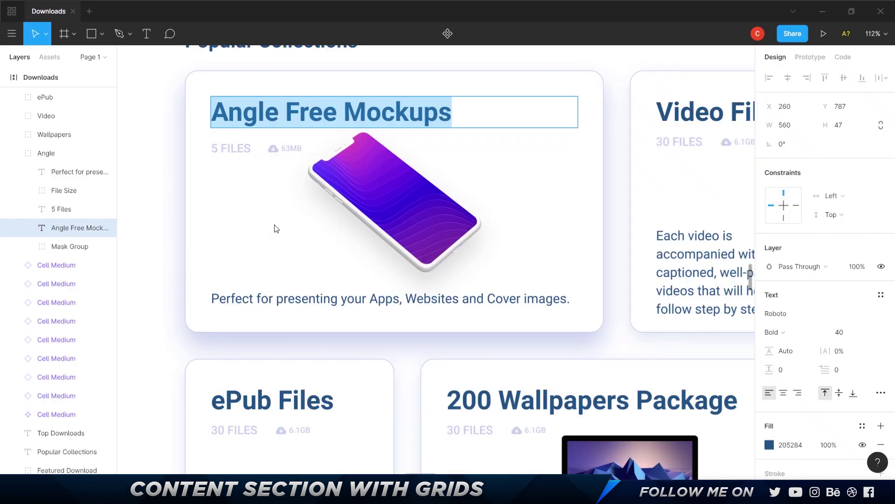
key("Escape")
left_click(246, 149)
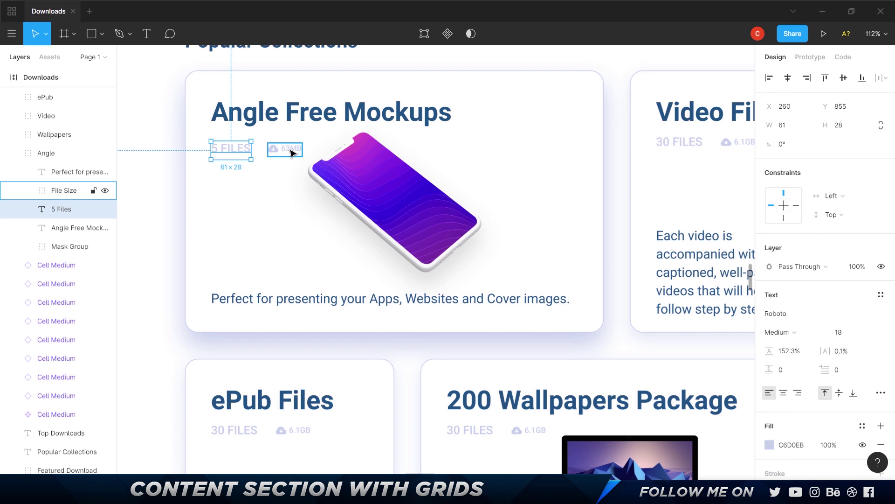
key("alt+Tab")
scroll(270, 190, "up", 5)
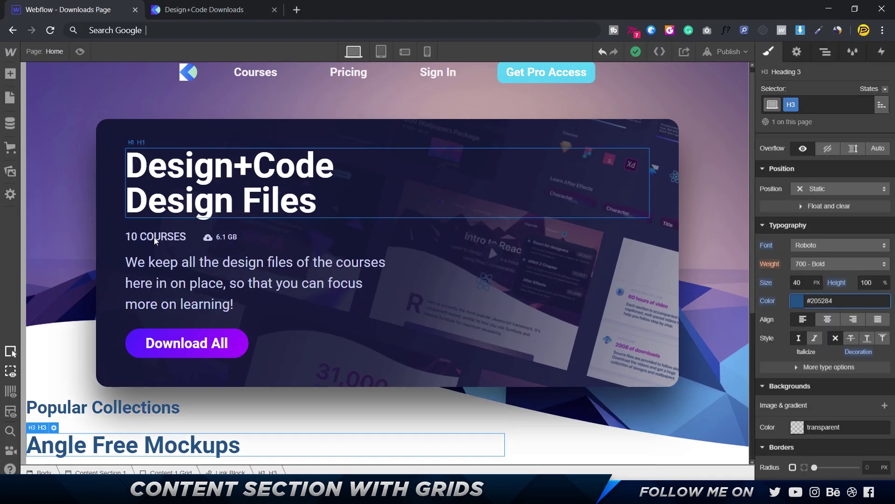
left_click(222, 237)
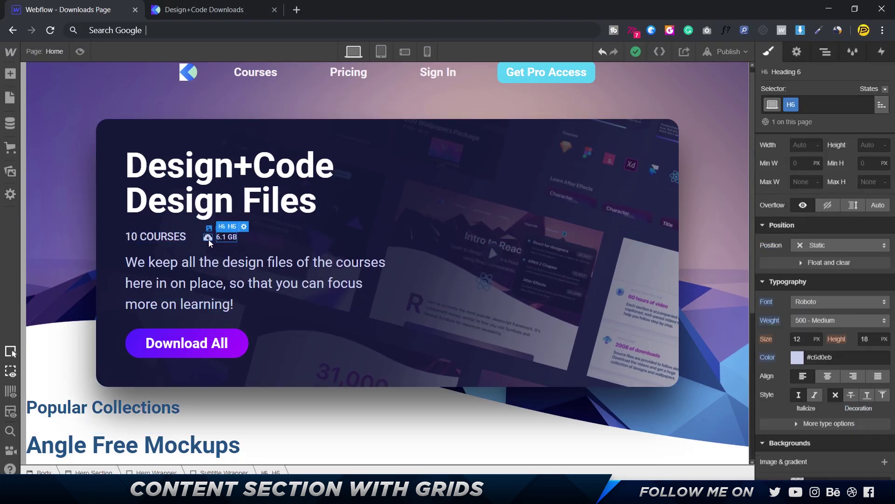
left_click(285, 238)
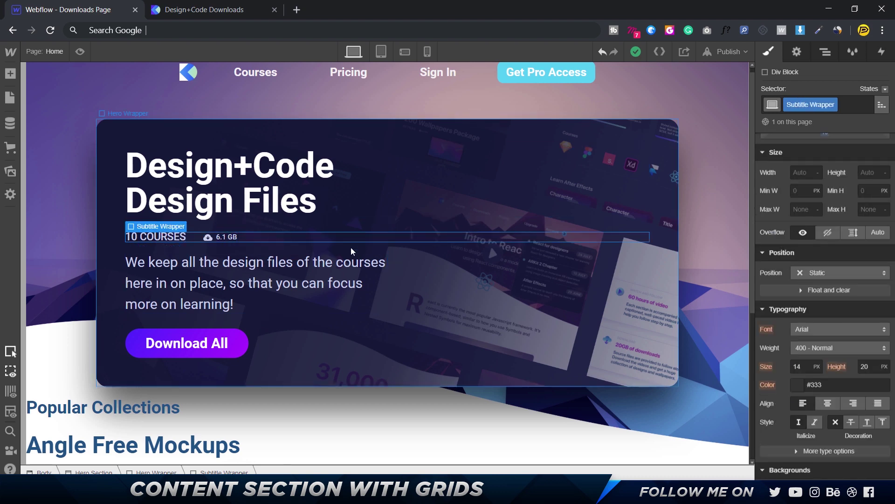
scroll(351, 251, "down", 5)
left_click(314, 200)
left_click(371, 257)
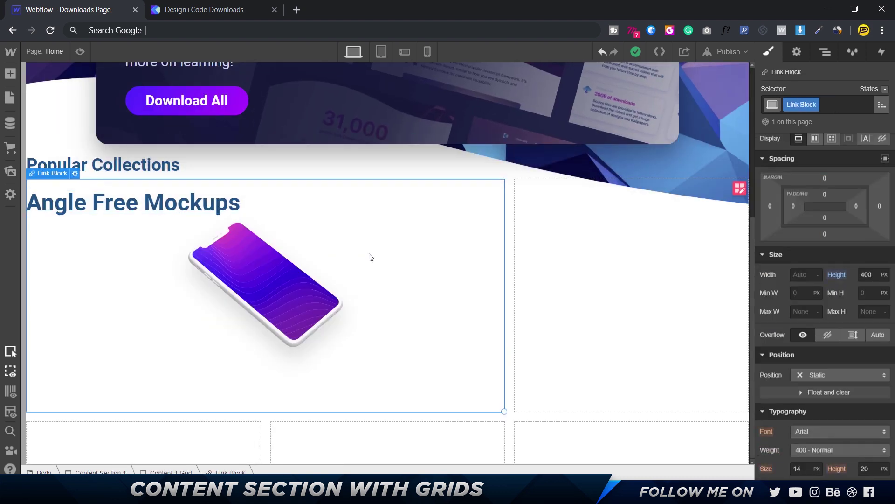
key("ctrl+v")
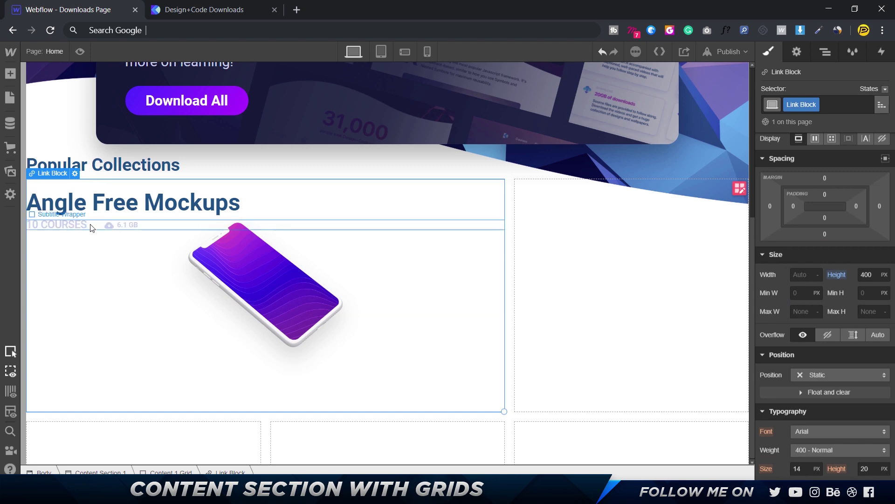
Step: Check the file count in Figma and change the copied H5 subtitle's text to "5 Files" in Webflow
key("alt+Tab")
key("alt+Tab")
left_click(65, 225)
double_click(64, 225)
type("5 G")
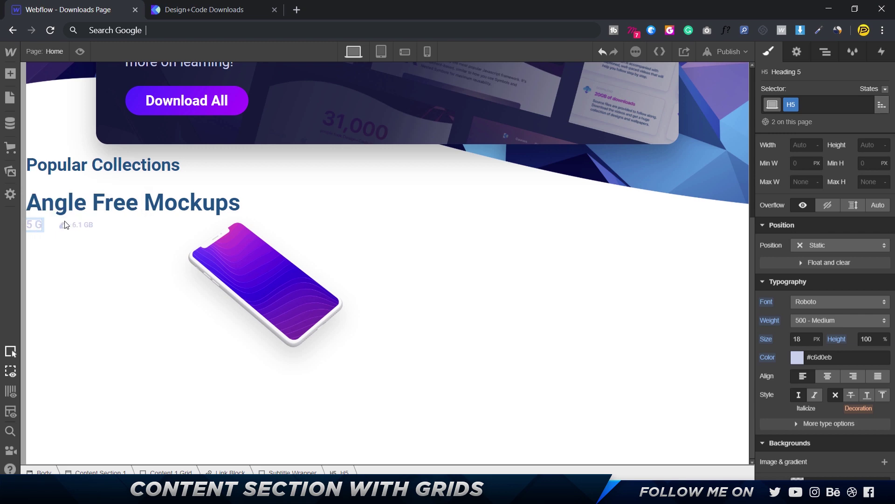
type("iles")
Step: Check the file size in Figma and change the copied H6 text to "63 GB" in Webflow
key("alt+Tab")
key("alt+Tab")
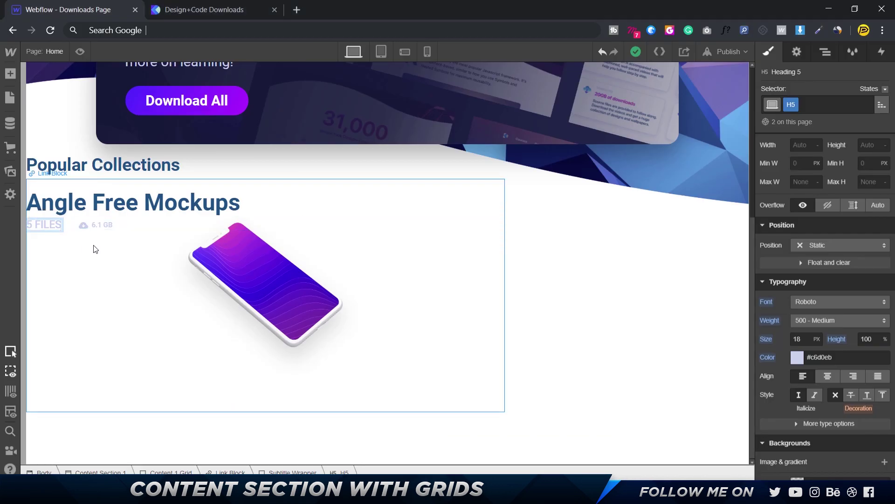
double_click(103, 225)
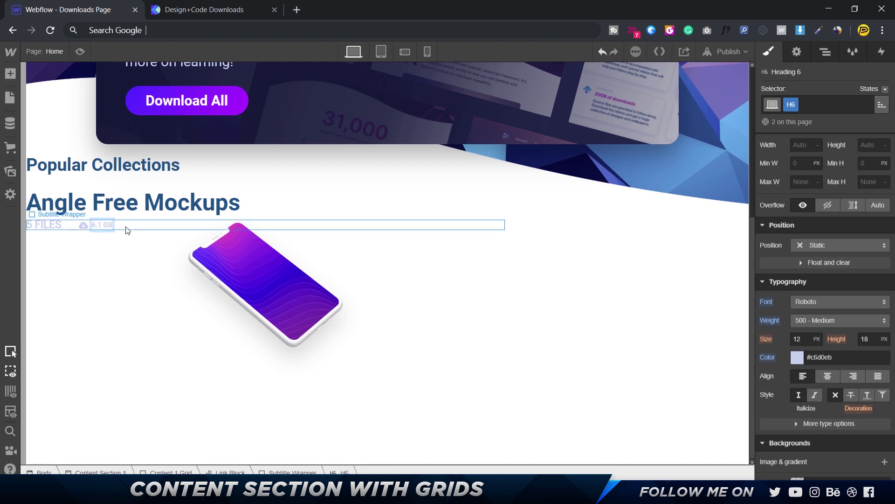
left_click(124, 251)
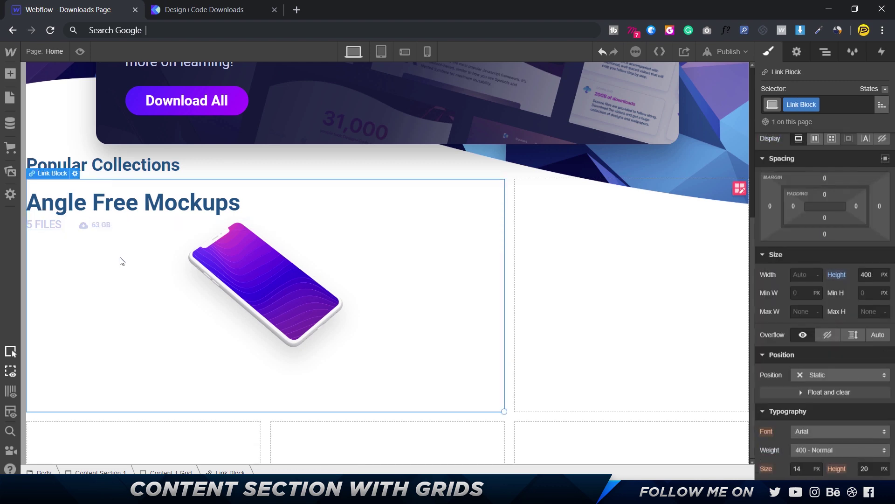
key("alt+Tab")
key("alt+Tab")
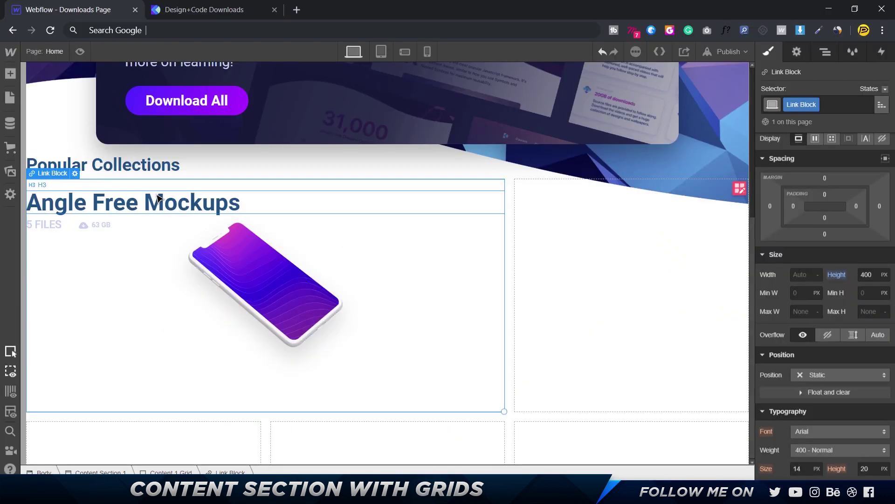
Step: Check the card's description in Figma, then copy the Hero Paragraph into the Angle link block in Webflow
key("alt+Tab")
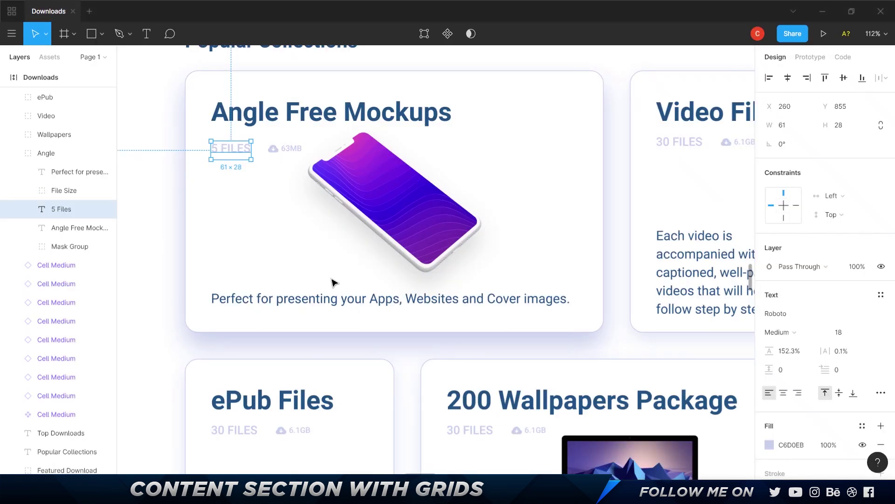
left_click(328, 303)
key("alt+Tab")
scroll(296, 299, "up", 5)
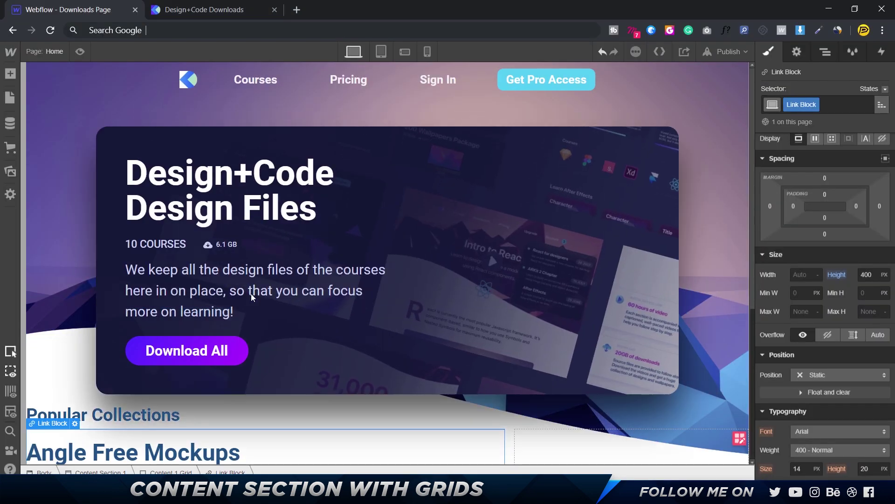
left_click(221, 291)
scroll(221, 291, "down", 5)
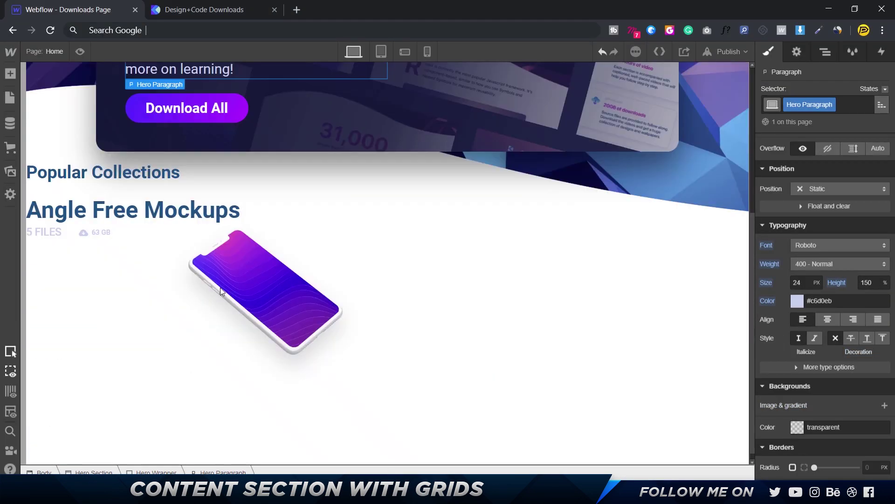
left_click(189, 335)
key("ctrl+v")
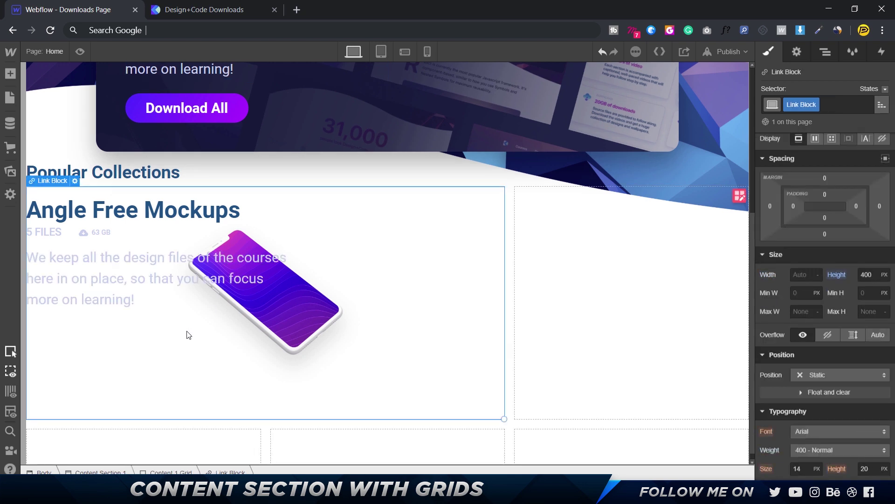
Step: Duplicate the pasted paragraph's class as "Content Paragraph"
left_click(125, 288)
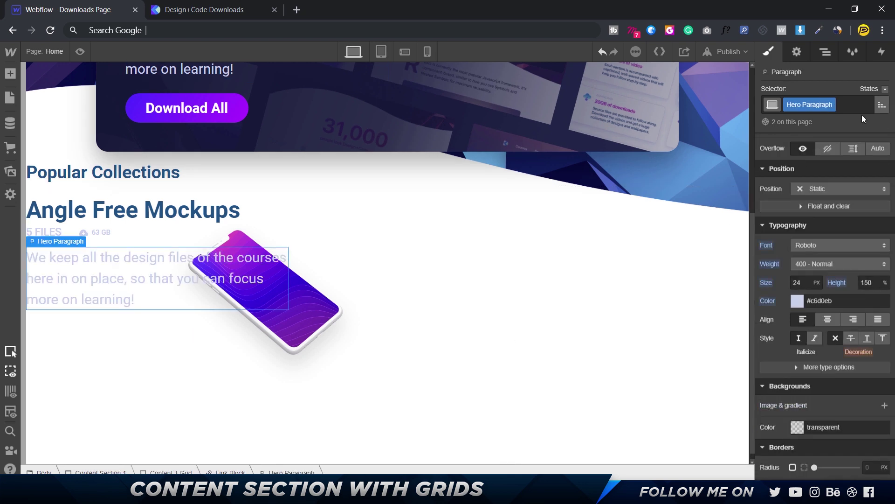
left_click(830, 105)
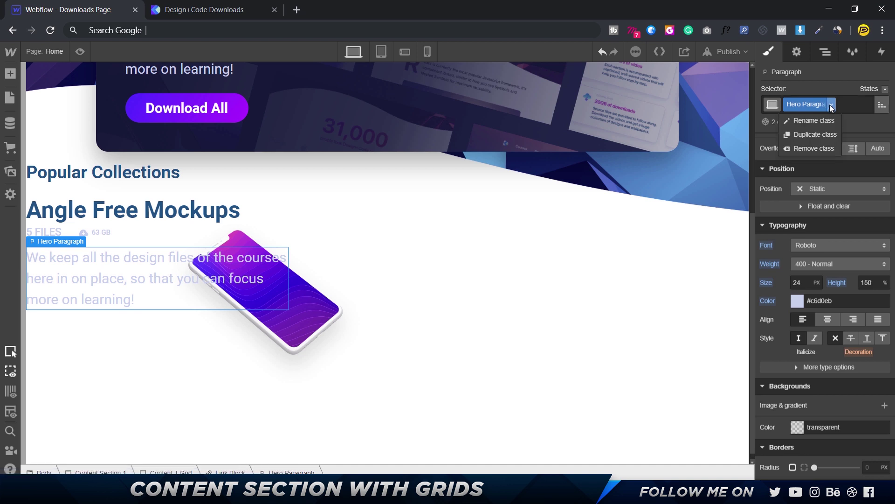
left_click(819, 134)
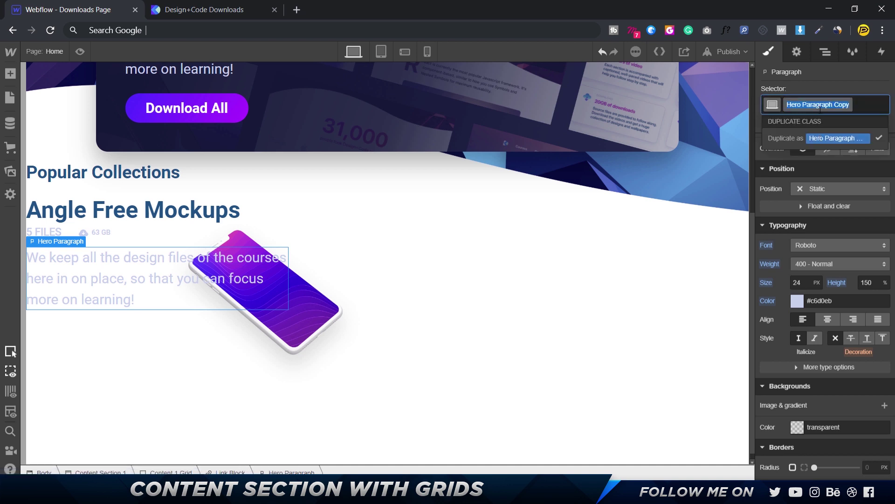
type("C")
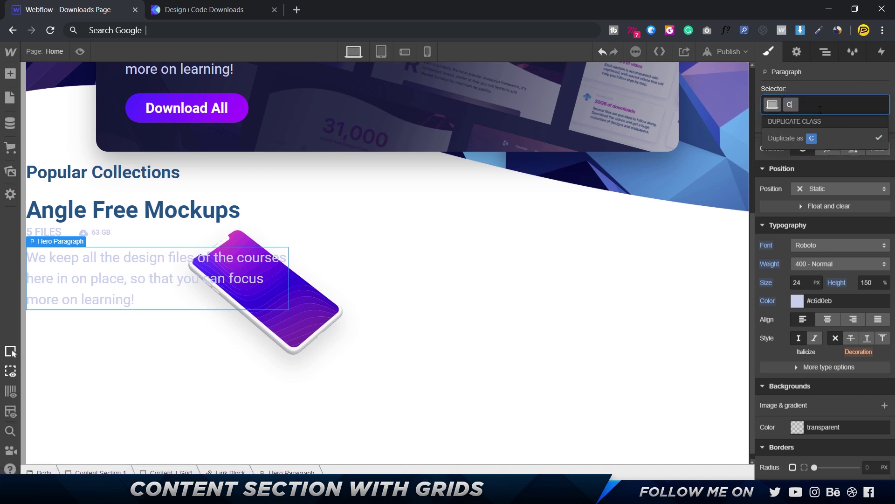
type("ontent ")
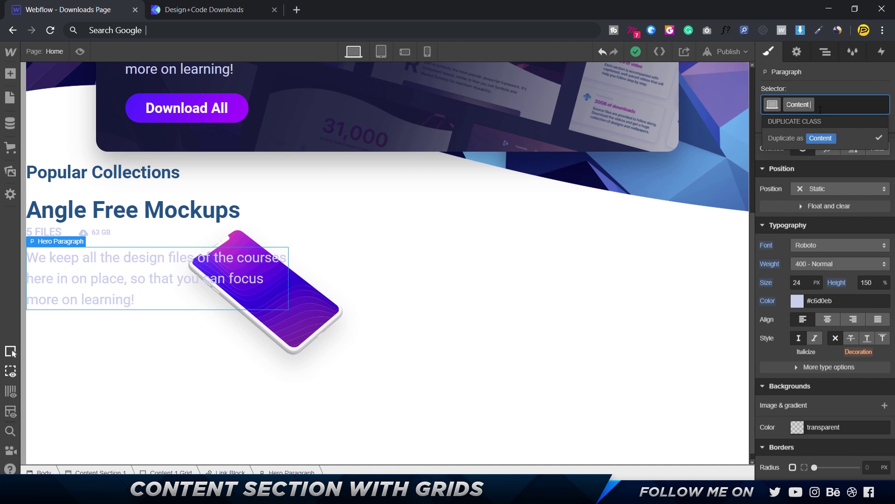
type("Paragraph")
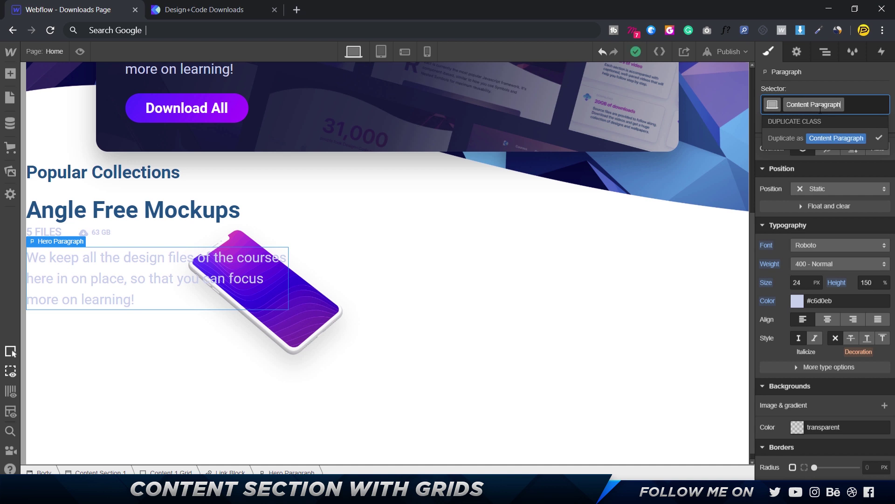
key("Return")
Step: Check the description's text style in Figma and set the Content Paragraph's font size to 20 px in Webflow
key("alt+Tab")
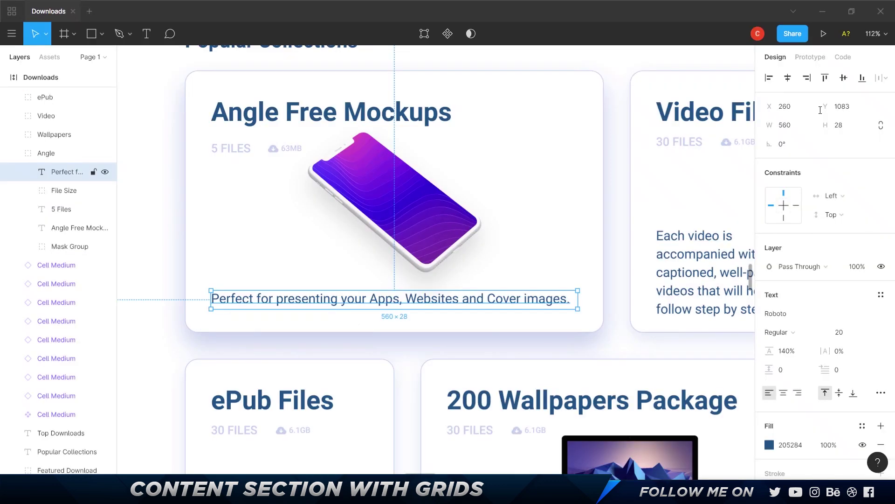
key("alt+Tab")
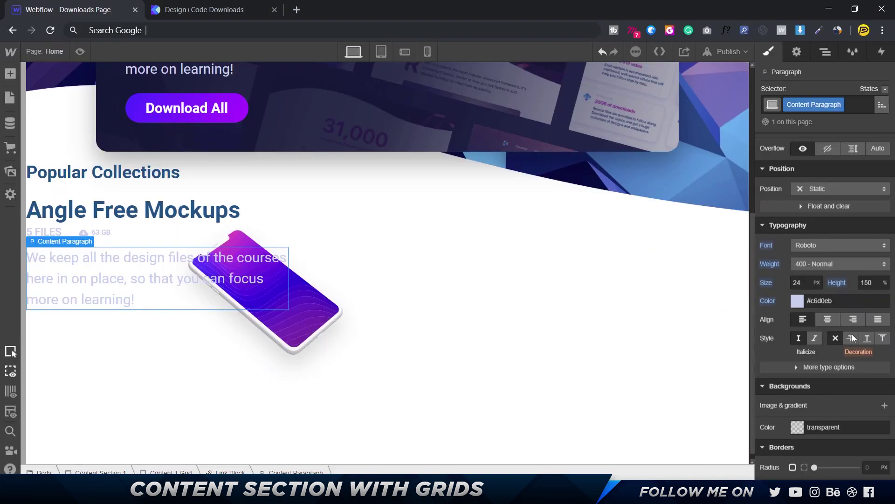
left_click(803, 285)
type("20")
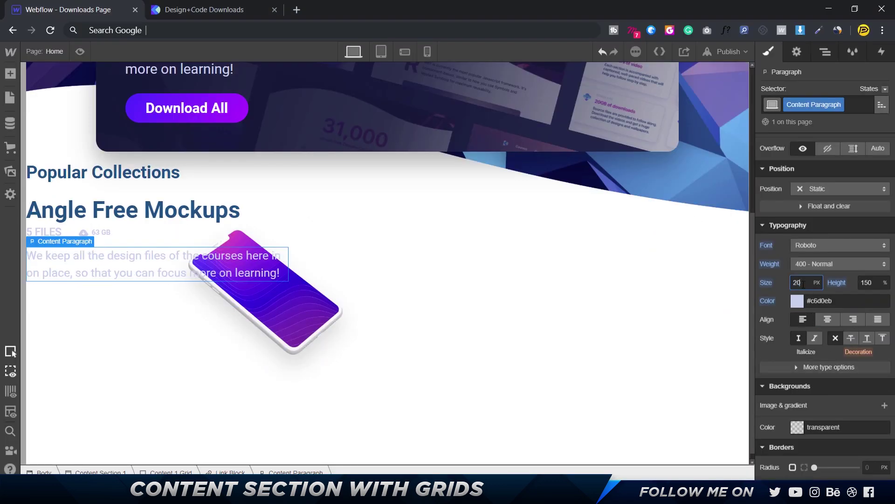
key("alt+Tab")
key("alt+Tab")
Step: Copy "Perfect for presenting your Apps, Websites and Cover images." from Figma and use it as the Content Paragraph's text in Webflow
key("alt+Tab")
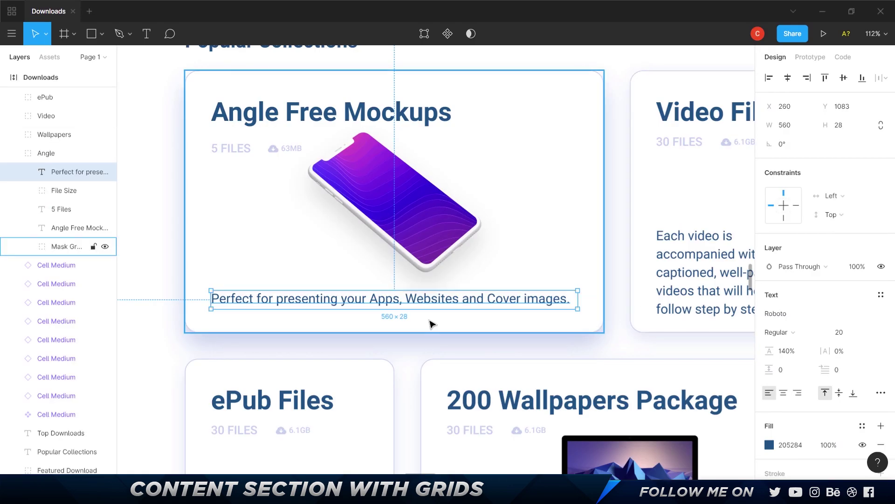
double_click(428, 304)
key("ctrl+c")
key("alt+Tab")
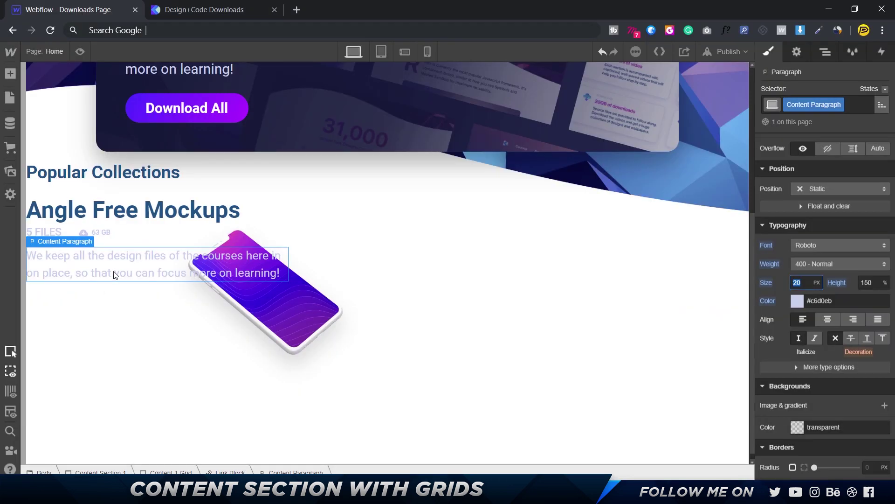
double_click(113, 270)
key("ctrl+v")
left_click(121, 285)
Step: Copy the description's fill colour 205284 from Figma and apply it as the Content Paragraph's text colour in Webflow
key("alt+Tab")
left_click(791, 444)
key("alt+Tab")
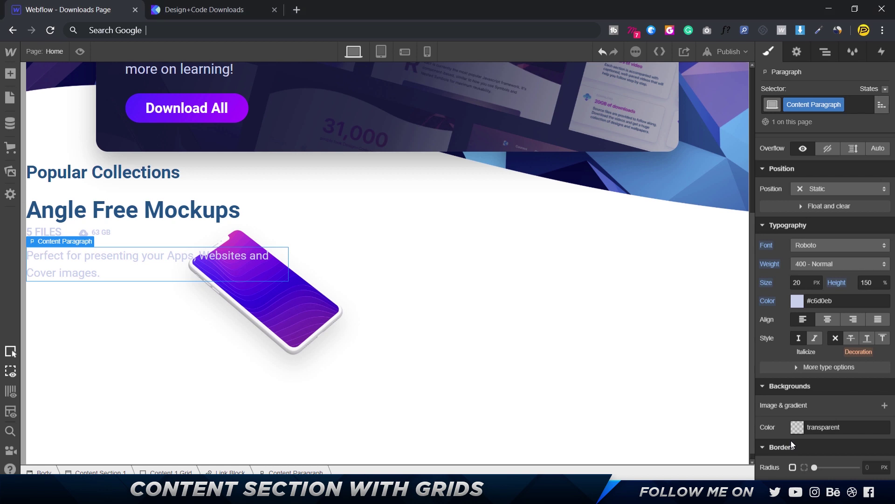
double_click(827, 301)
key("ctrl+v")
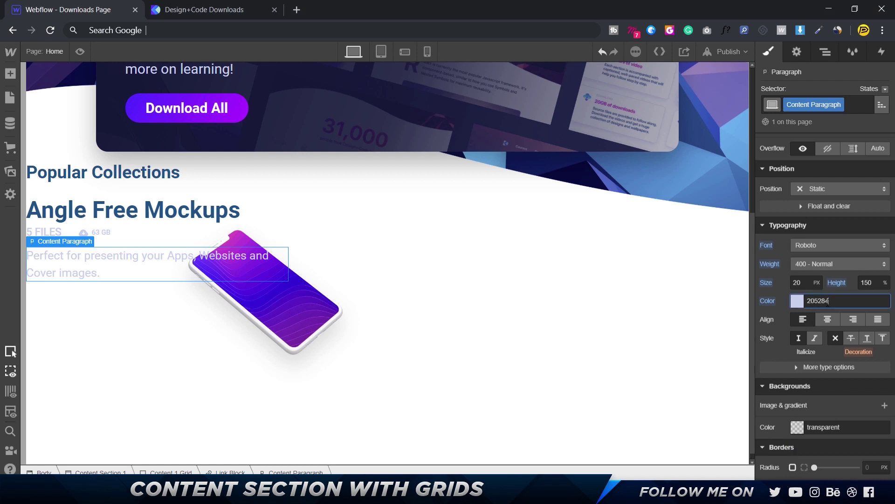
Step: Reset the Content Paragraph's fixed width to Auto
scroll(834, 392, "down", 3)
scroll(821, 376, "up", 7)
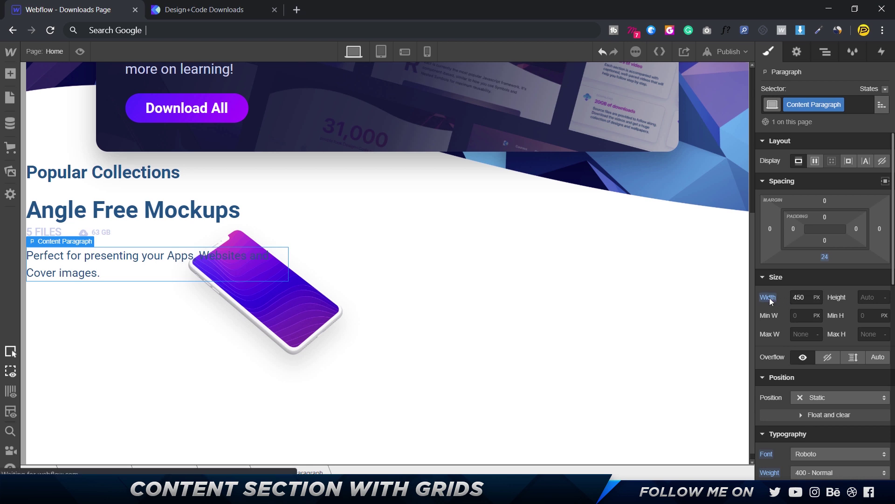
left_click(769, 298)
left_click(774, 311)
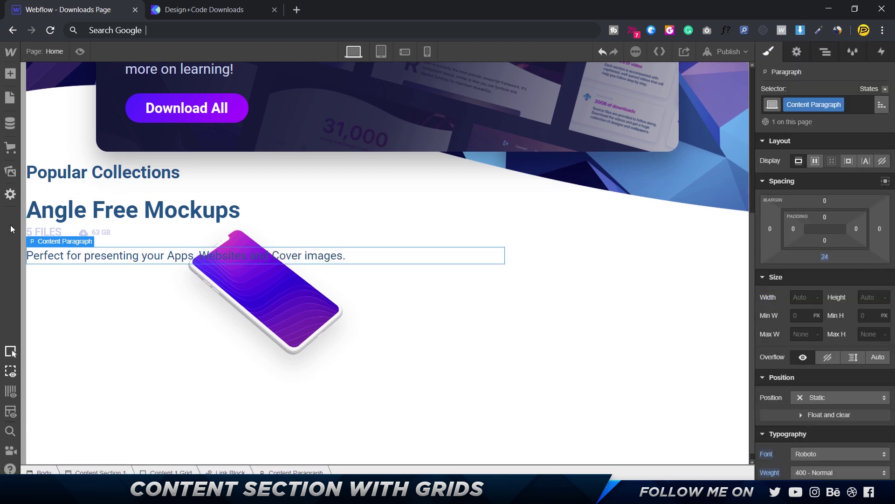
left_click(431, 337)
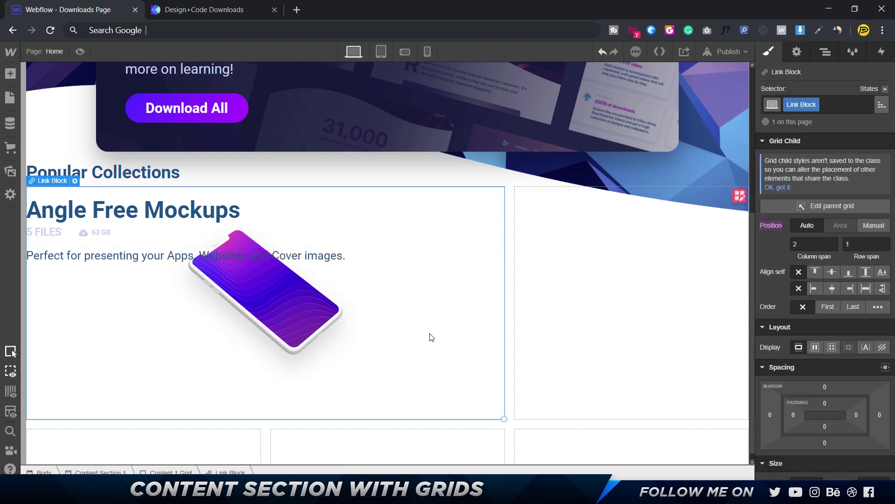
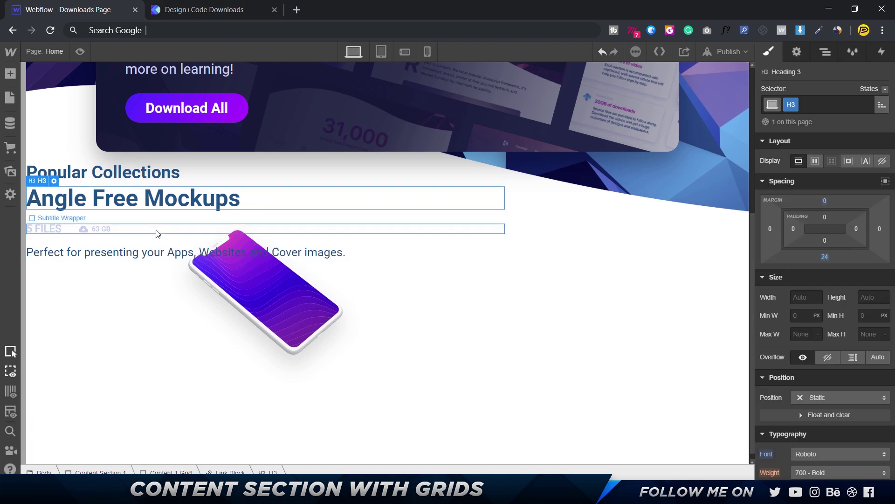
Step: Add a Div Block under the card's "Angle Free Mockups" heading and nest the H3 inside it
key("ctrl+k")
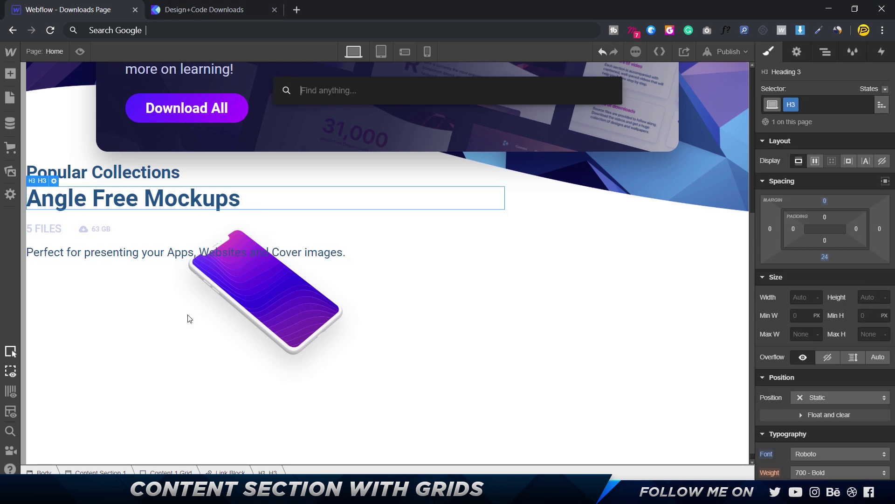
type("div")
key("Return")
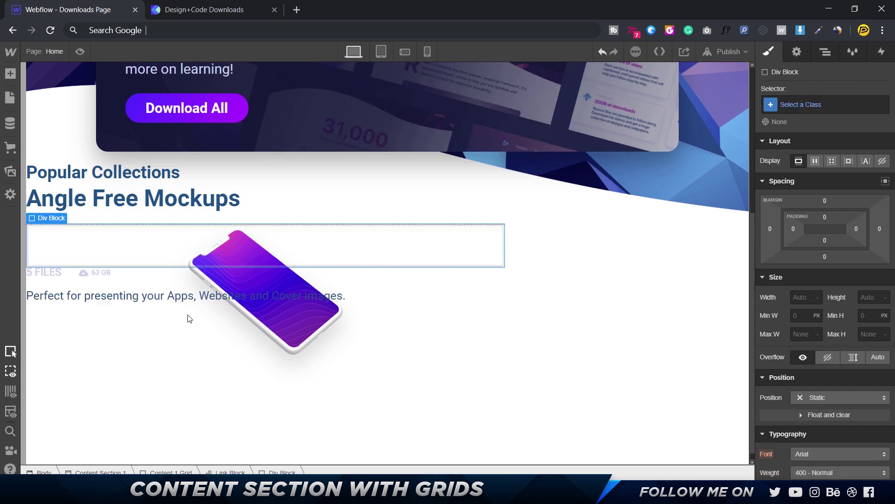
key("z")
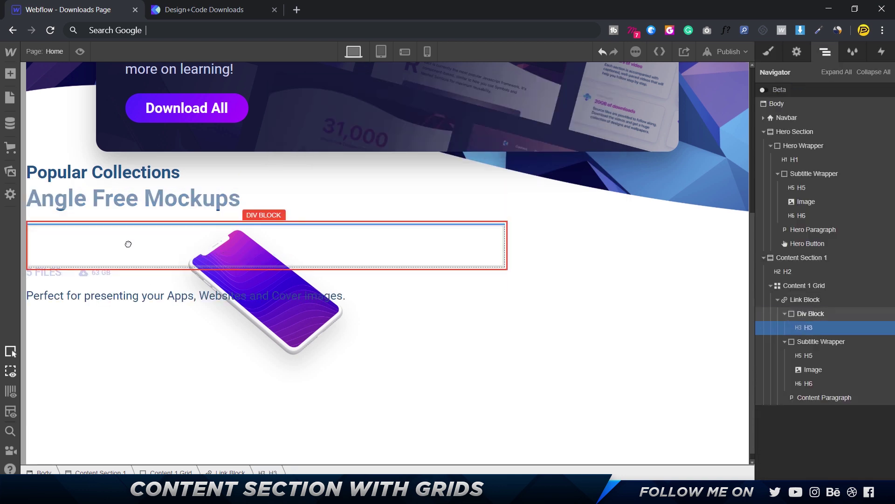
key("Delete")
left_click(70, 231)
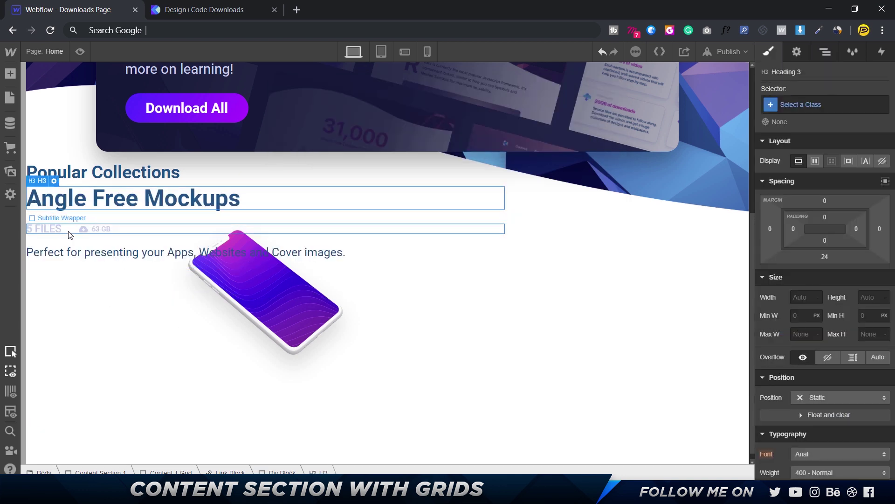
key("z")
key("z")
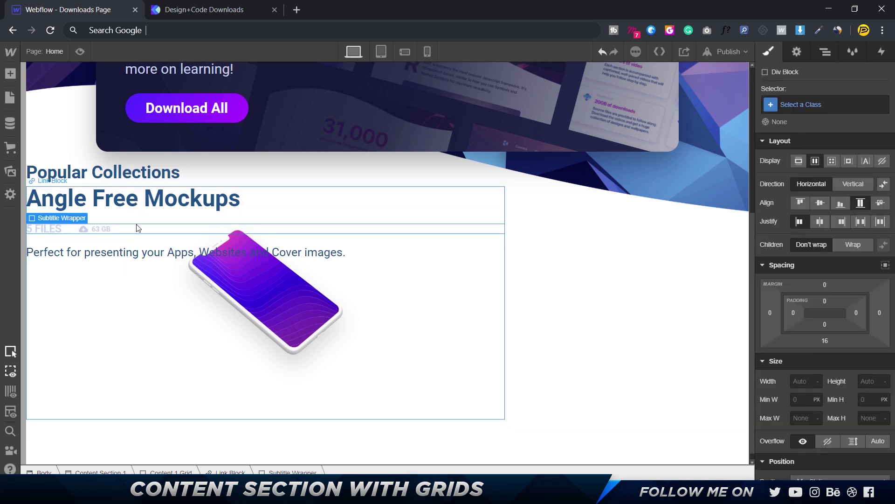
Step: Move the card's Subtitle Wrapper into the Div Block below the H3, leaving the Content Paragraph outside it
left_click(826, 53)
left_click(803, 314)
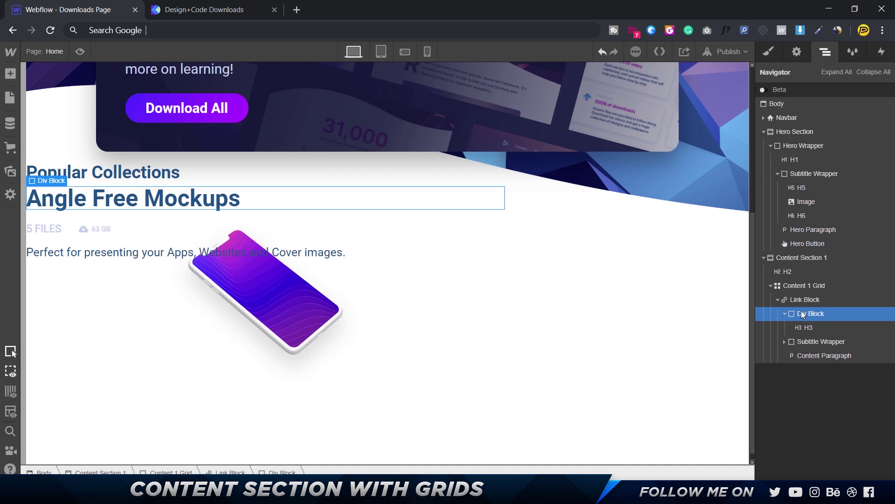
left_click(805, 329)
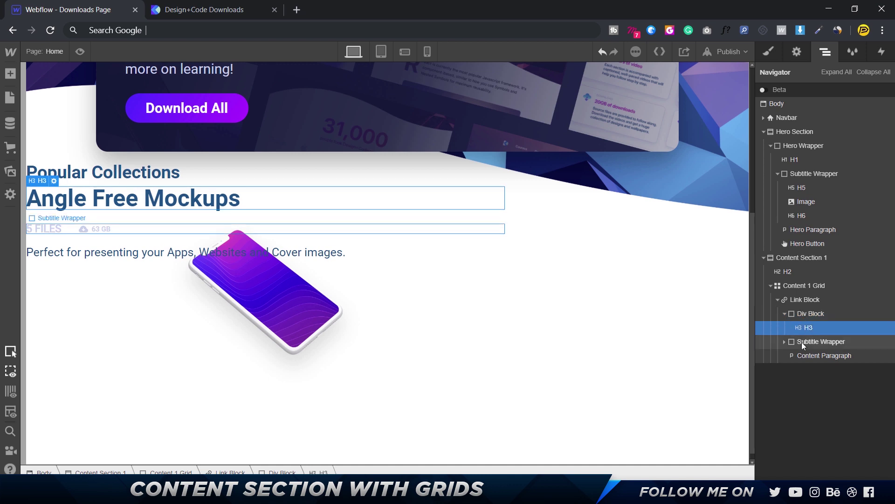
mouse_move(801, 343)
left_mouse_down()
mouse_move(814, 328)
mouse_move(815, 345)
left_mouse_up()
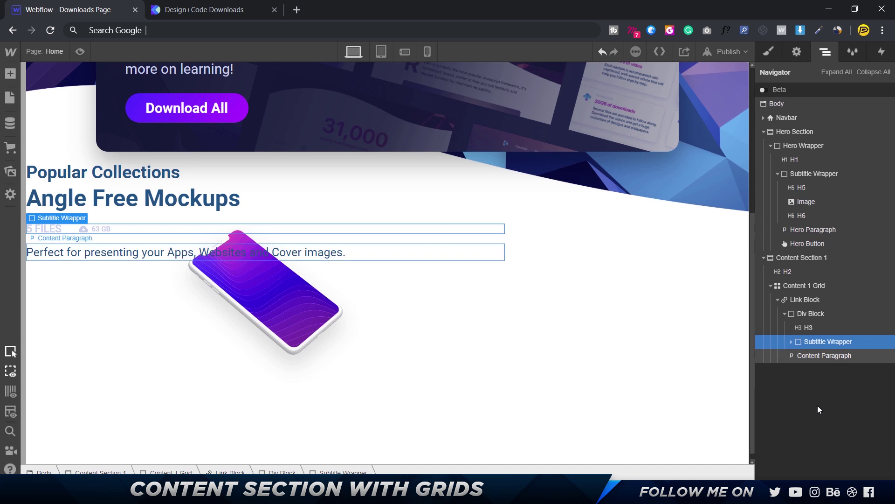
left_click(817, 357)
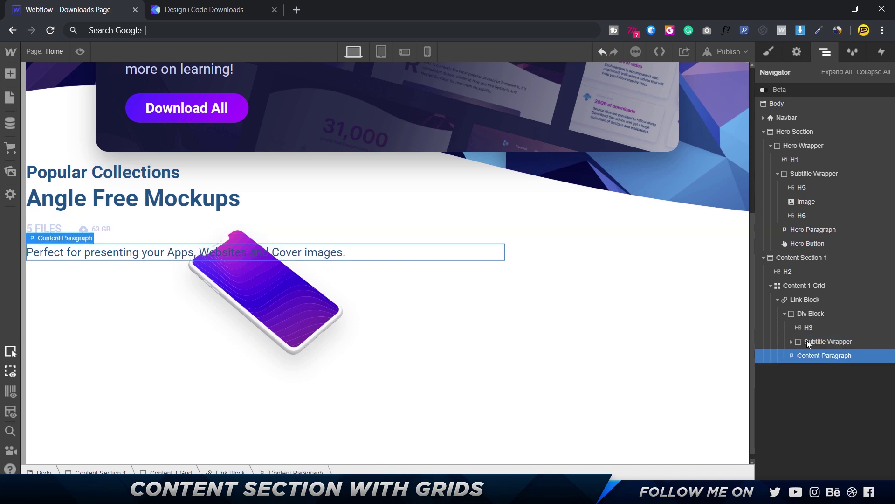
left_click_drag(817, 356, 805, 338)
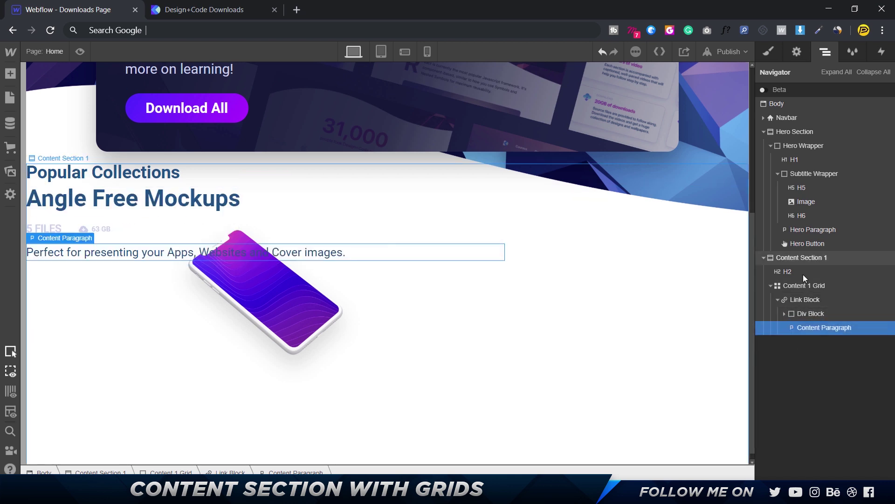
Step: Examine how the Link Block's contents are nested between the Div Block and the Content Paragraph
left_click(232, 226)
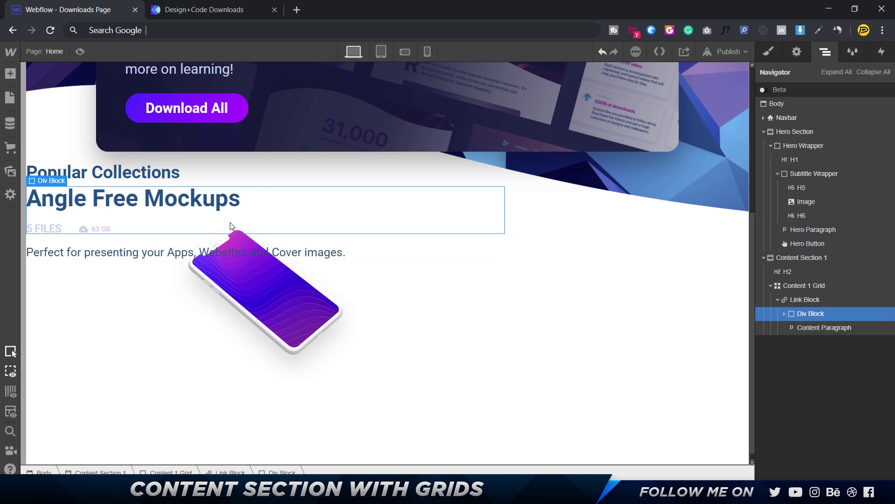
left_click(803, 300)
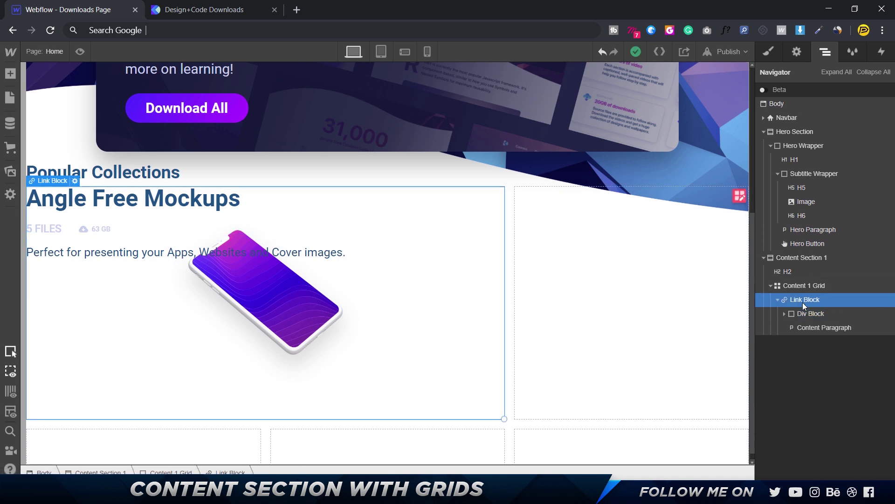
left_click(811, 316)
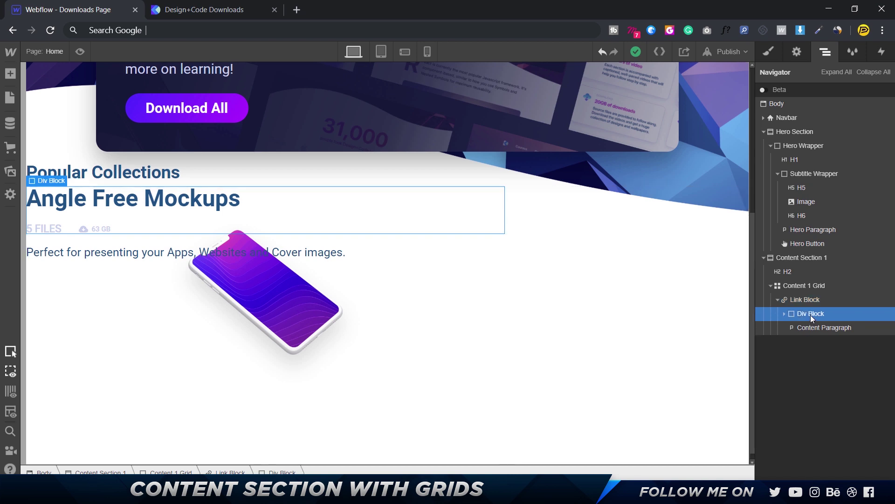
left_click(784, 314)
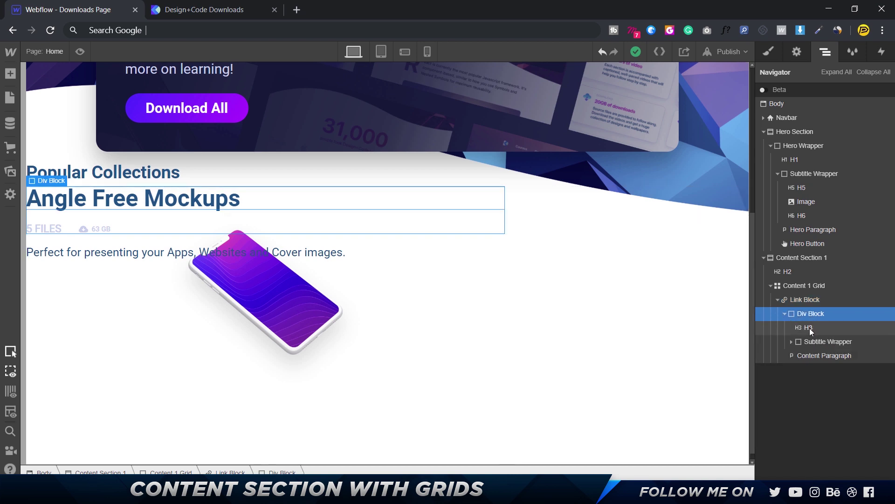
left_click(814, 337)
left_click(797, 313)
left_click(785, 314)
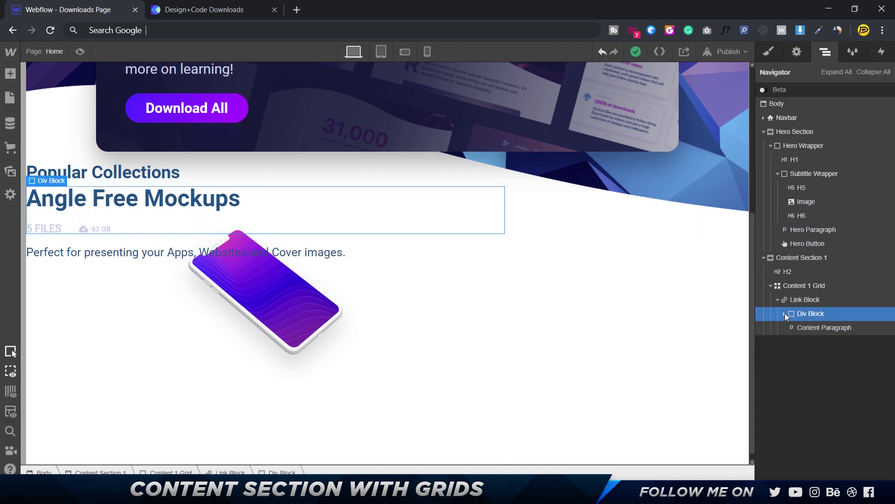
left_click(810, 326)
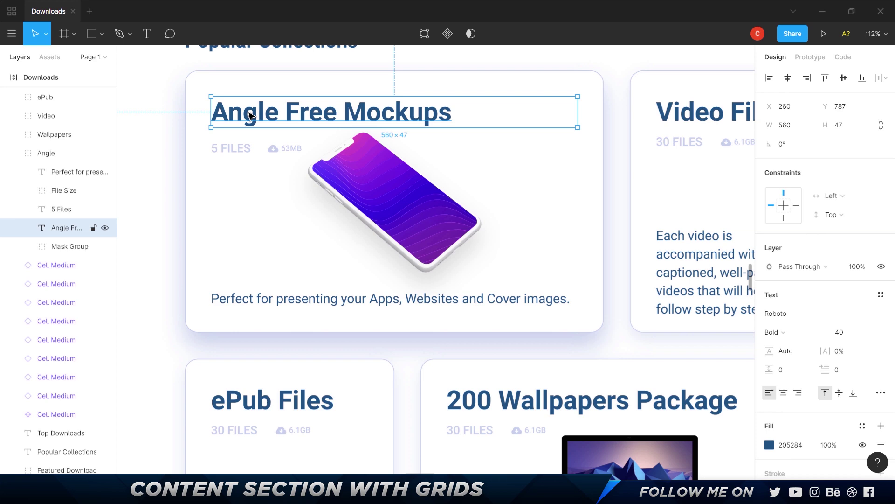
Step: Back in Webflow, set the Link Block to a vertical flex layout with its content justified as space between
key("alt+Tab")
left_click(457, 312)
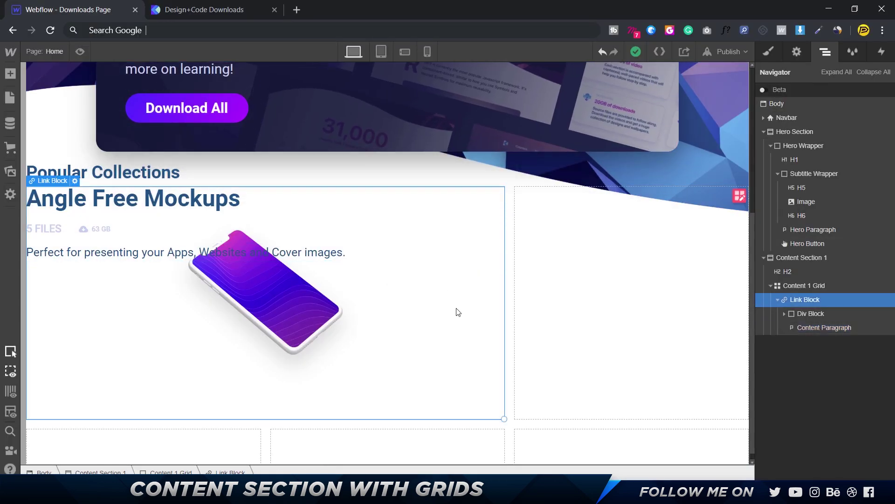
left_click(777, 51)
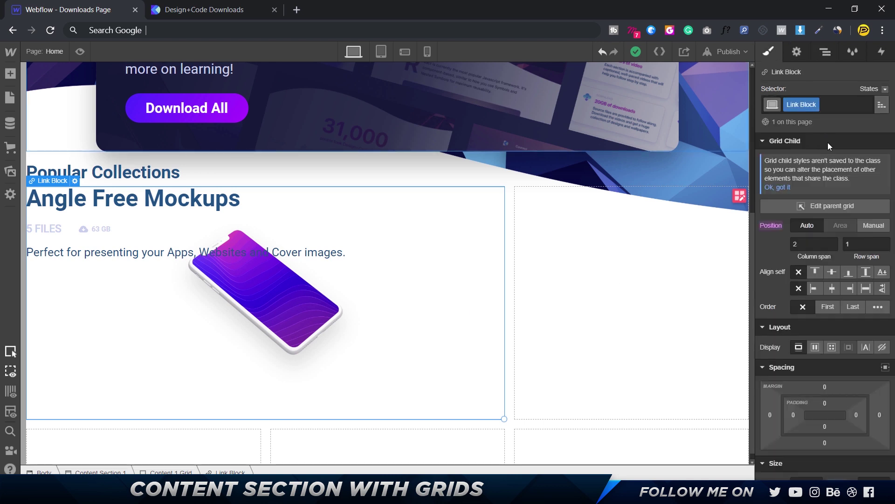
left_click(815, 347)
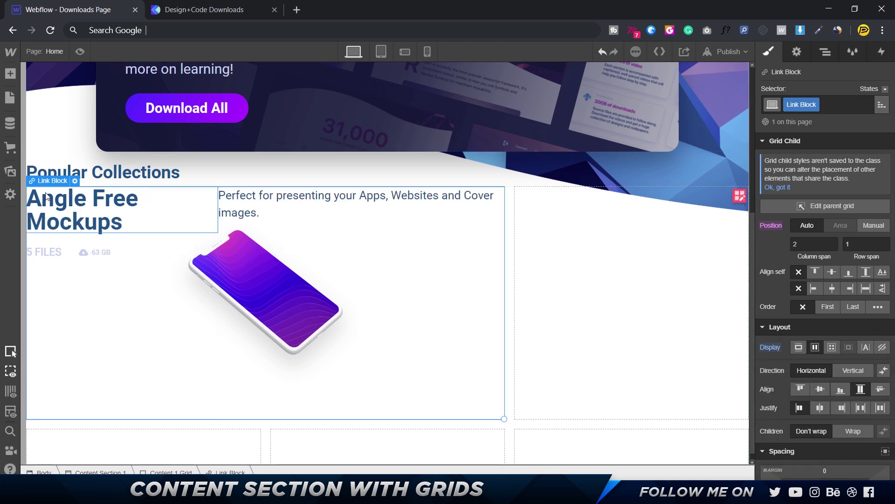
scroll(864, 342, "down", 3)
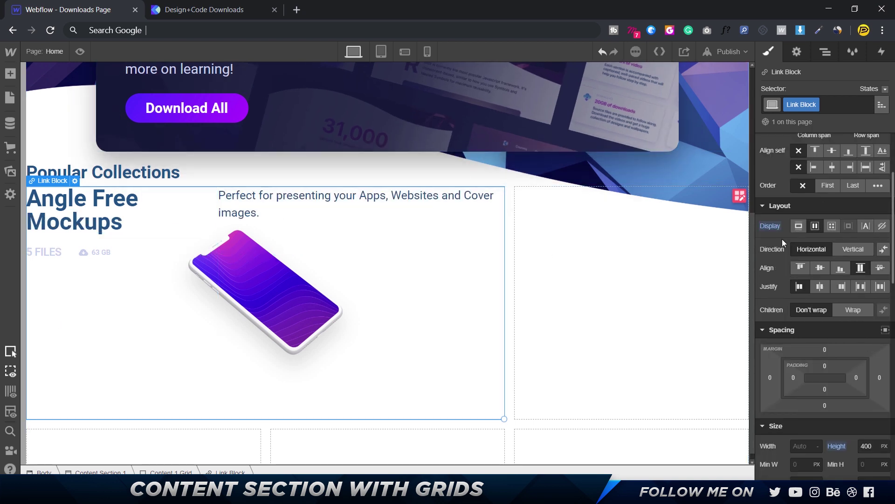
left_click(859, 250)
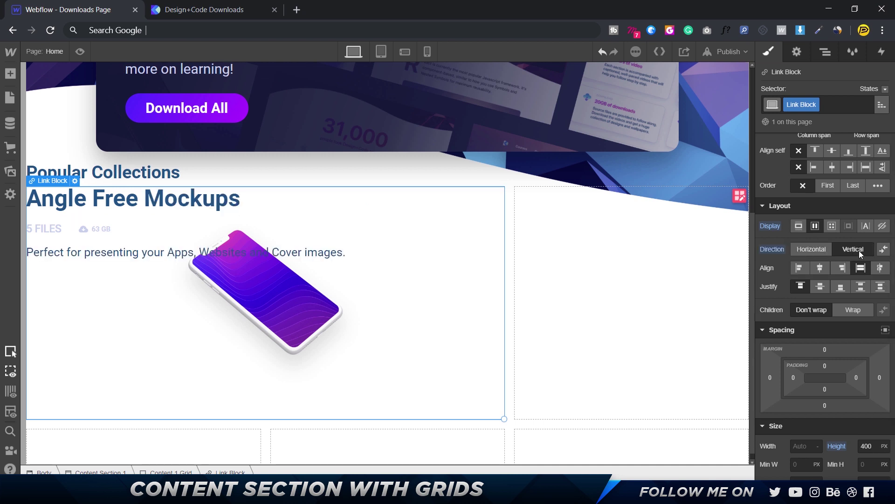
left_click(865, 287)
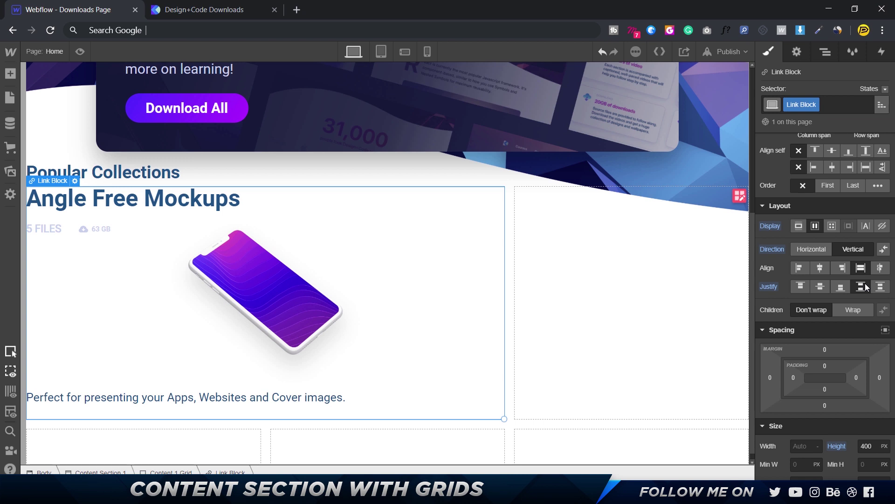
Step: Set the Content Paragraph's bottom margin to 0 px
left_click(359, 398)
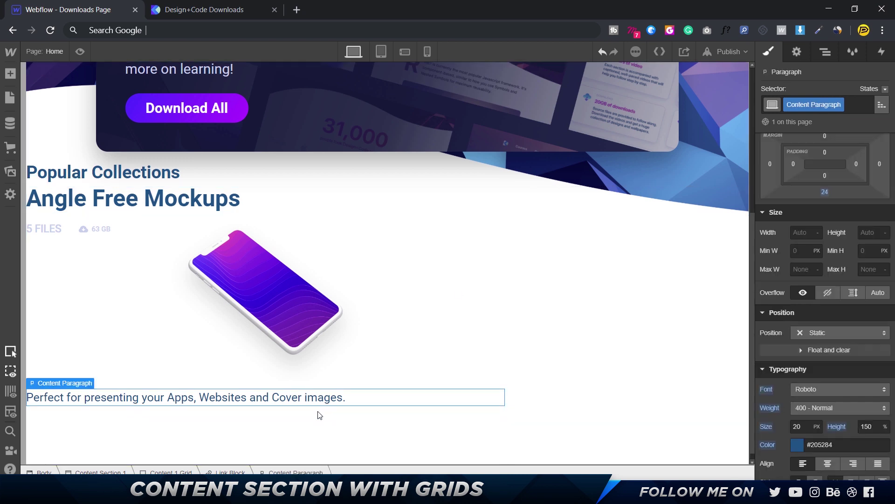
left_click(828, 192)
type("0")
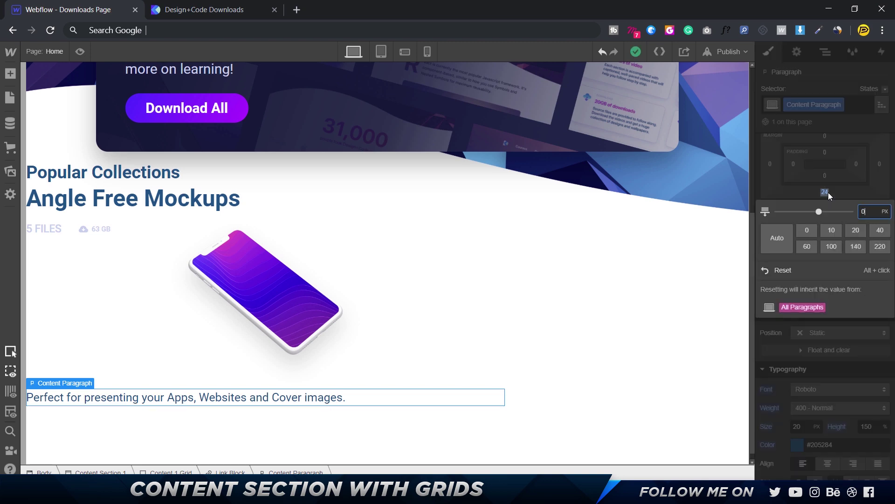
key("Return")
left_click(434, 329)
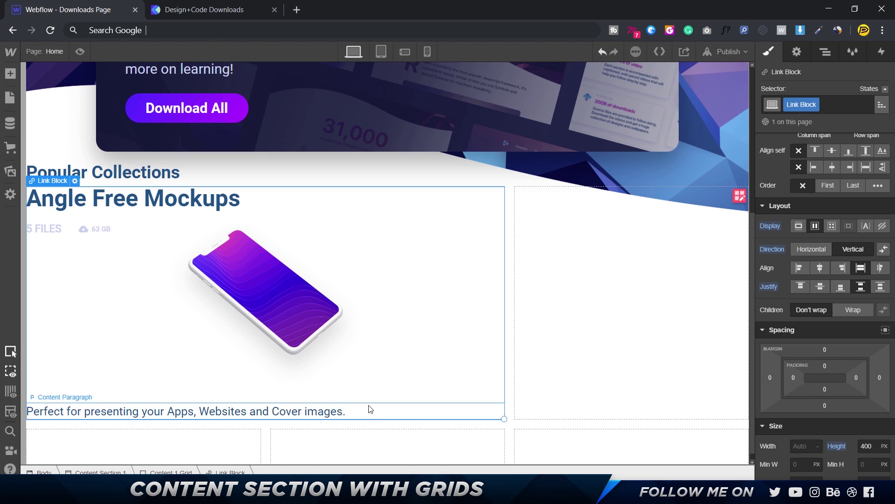
Step: Check the heading's spacing from the card edges in Figma, then set the Link Block's left padding to 40 px in Webflow
key("alt+Tab")
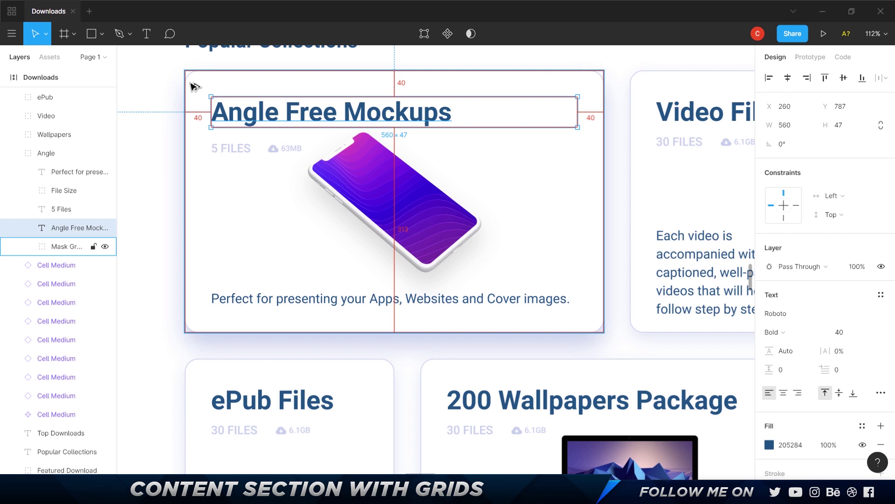
key("alt+Tab")
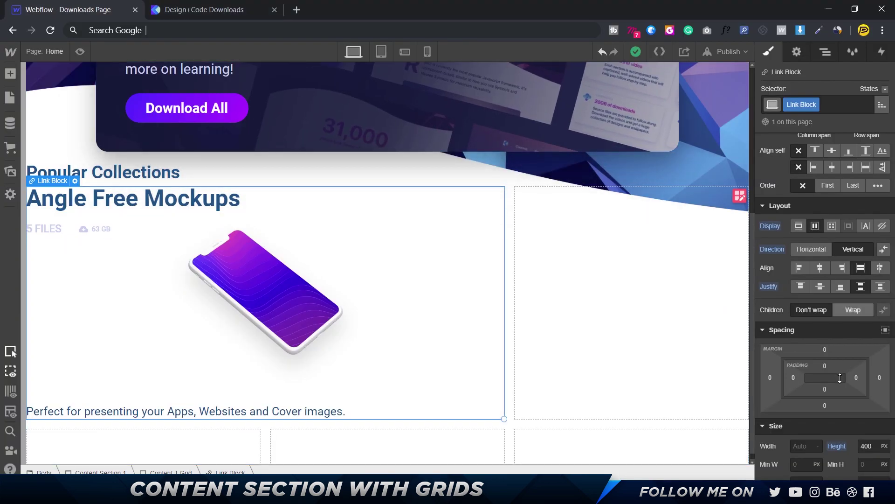
left_click(794, 378)
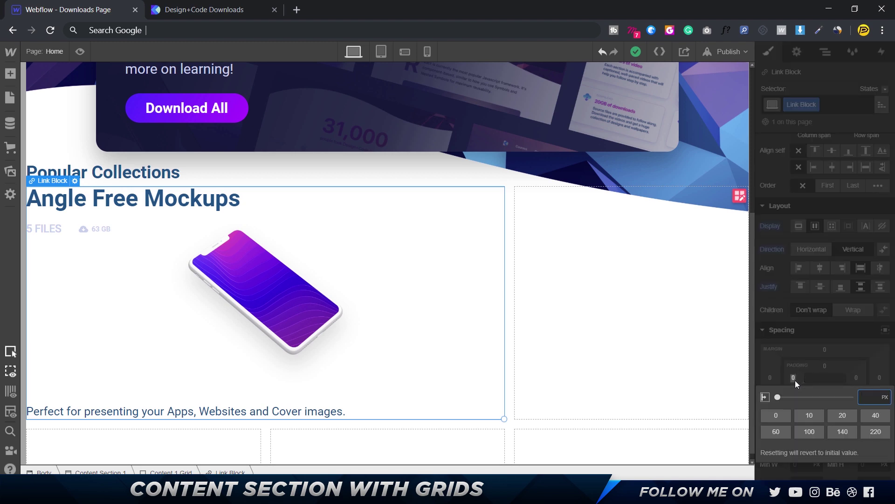
type("40")
key("Return")
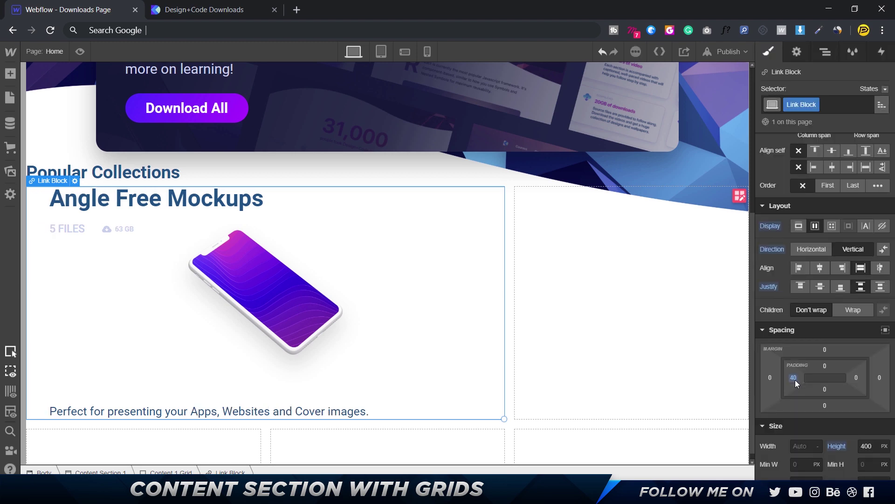
Step: Set the Link Block's top, right and bottom padding to 40 px each
left_click(826, 368)
type("40")
key("Return")
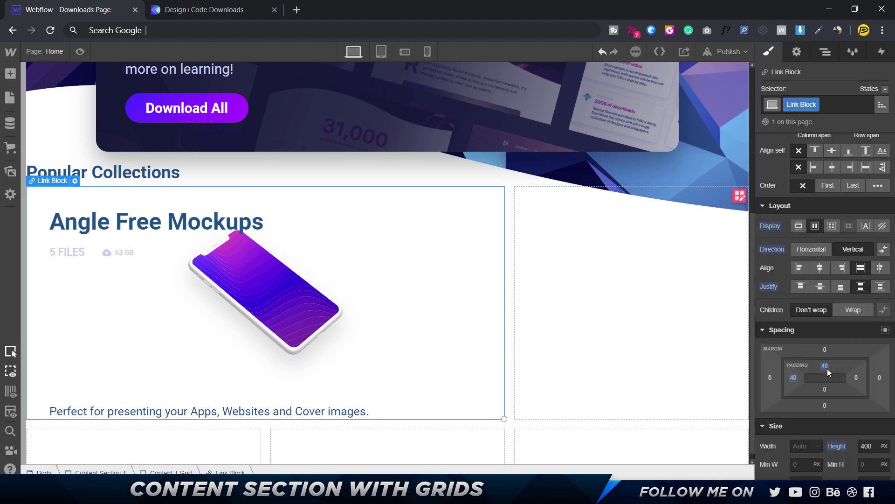
left_click(856, 378)
key("Return")
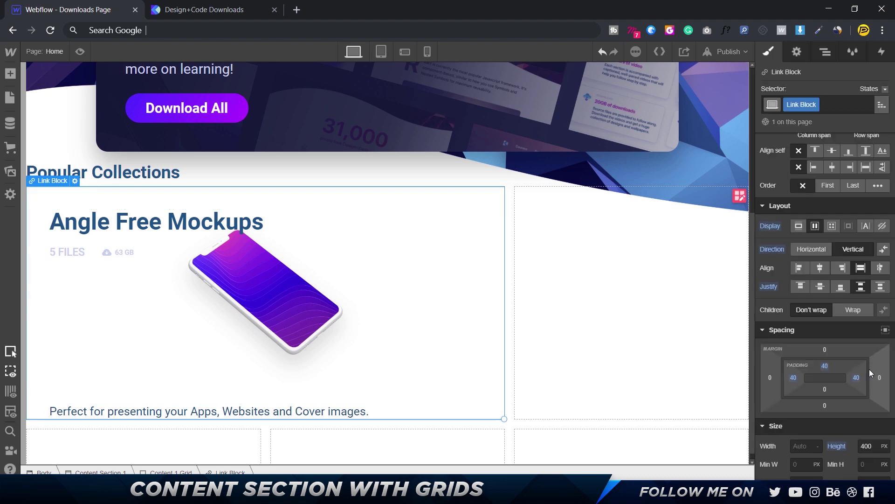
left_click(821, 389)
type("40")
key("Return")
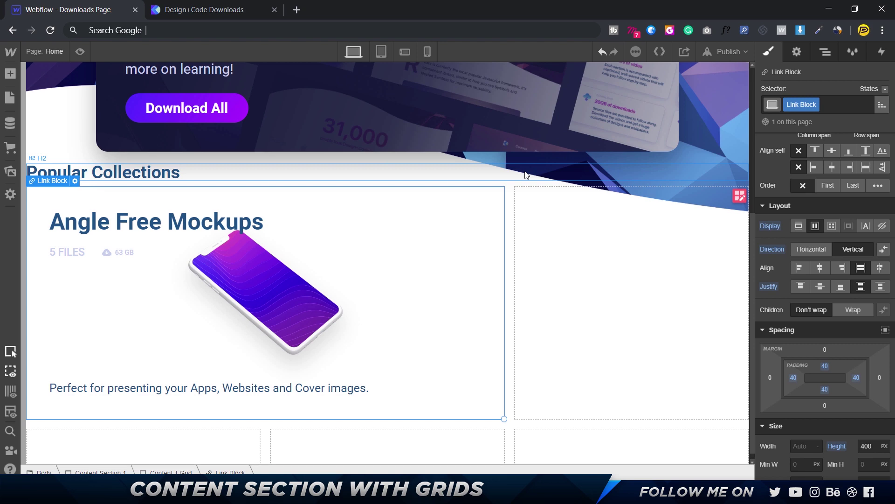
Step: Switch to Figma, select the Base rectangle of the Angle Free Mockups card and pick up its stroke colour C6D0EB
key("alt+Tab")
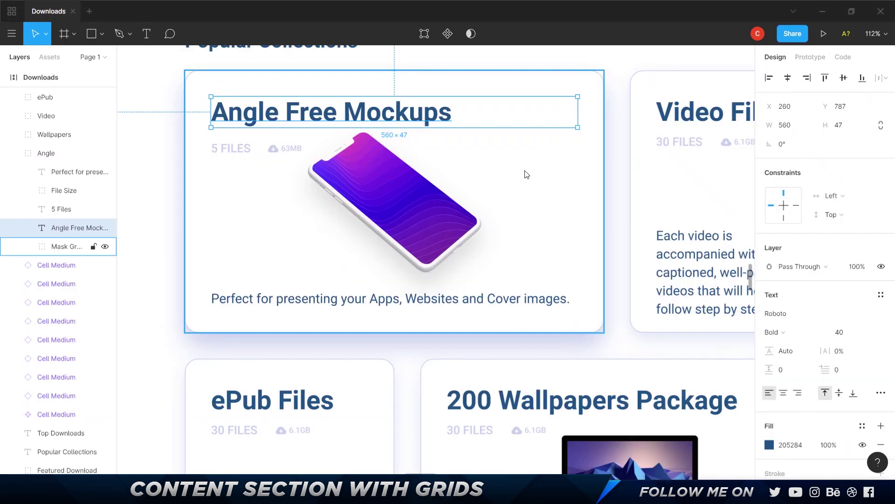
left_click(195, 201)
left_click(617, 80)
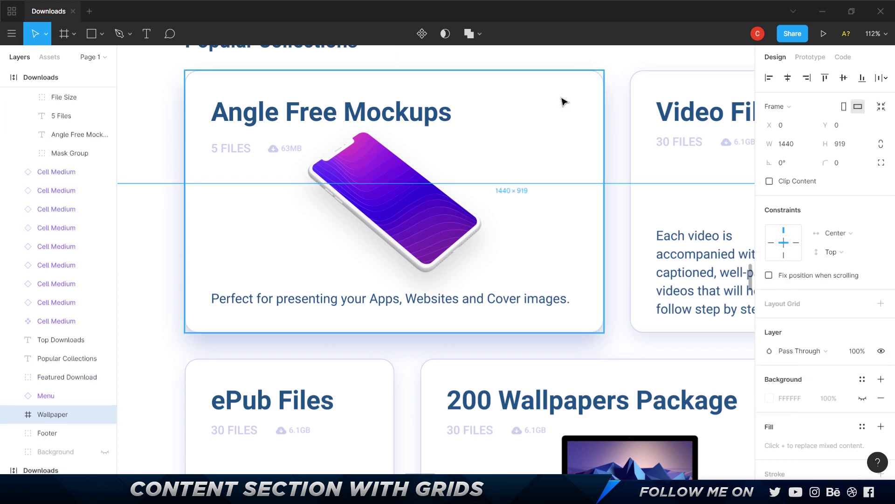
left_click(564, 102)
double_click(593, 188)
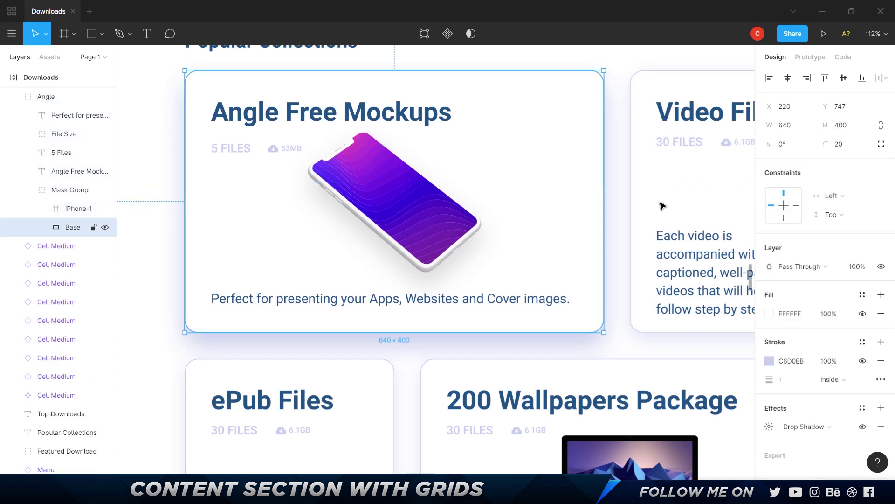
left_click(791, 360)
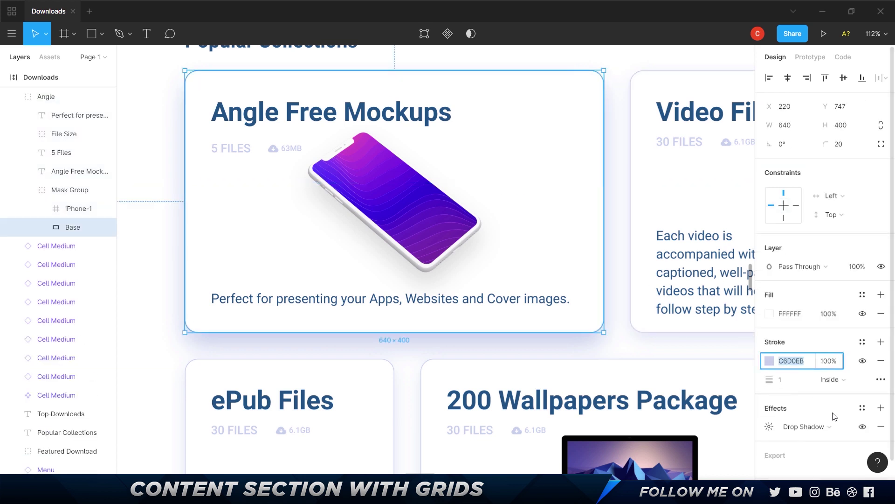
Step: Back in Webflow, give the Link Block a solid 1 px border on all sides in colour #c6d0eb
key("alt+Tab")
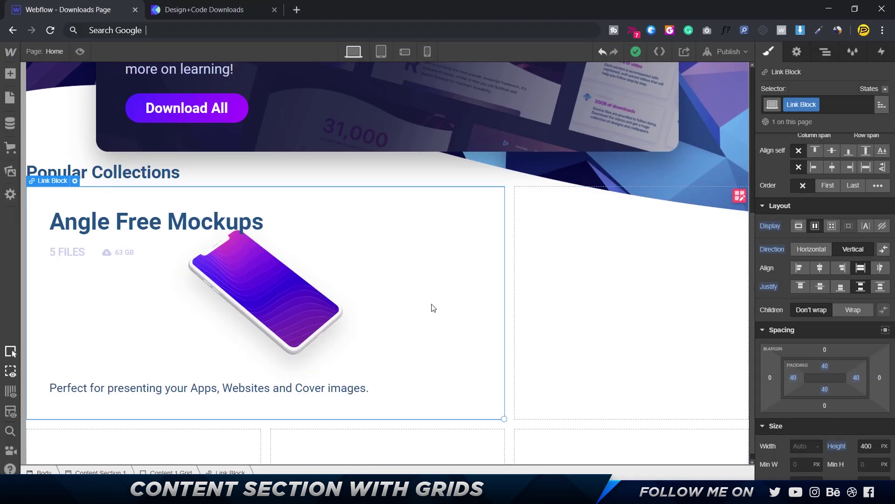
scroll(802, 308, "down", 15)
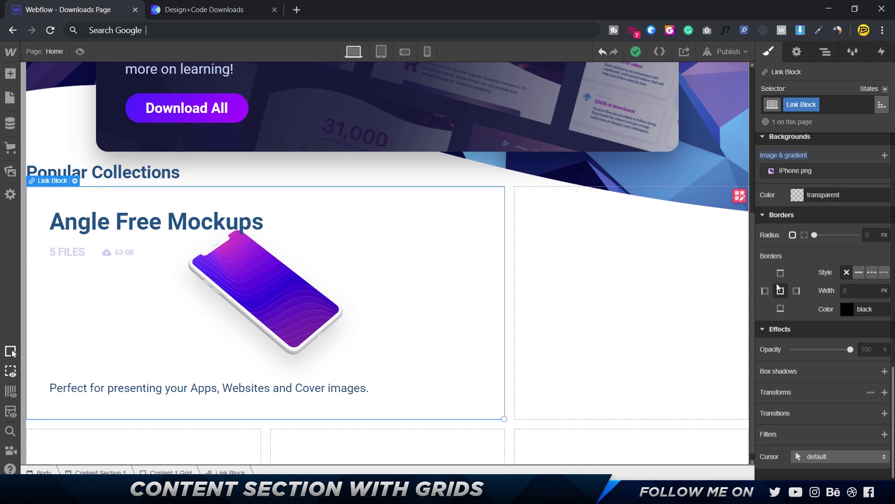
left_click(850, 290)
type("1")
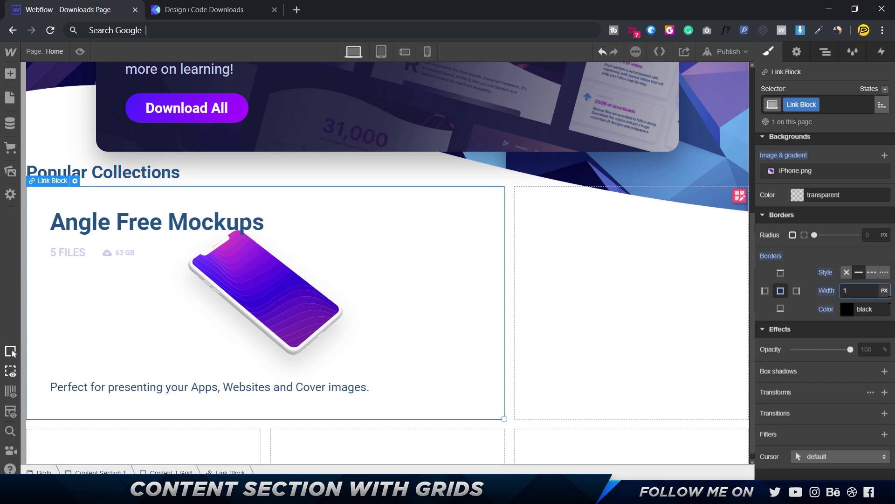
left_click(867, 309)
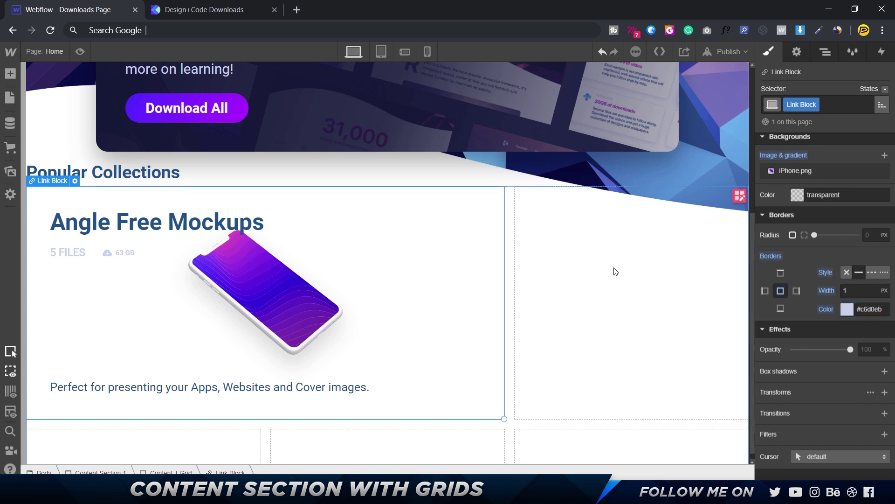
left_click(684, 375)
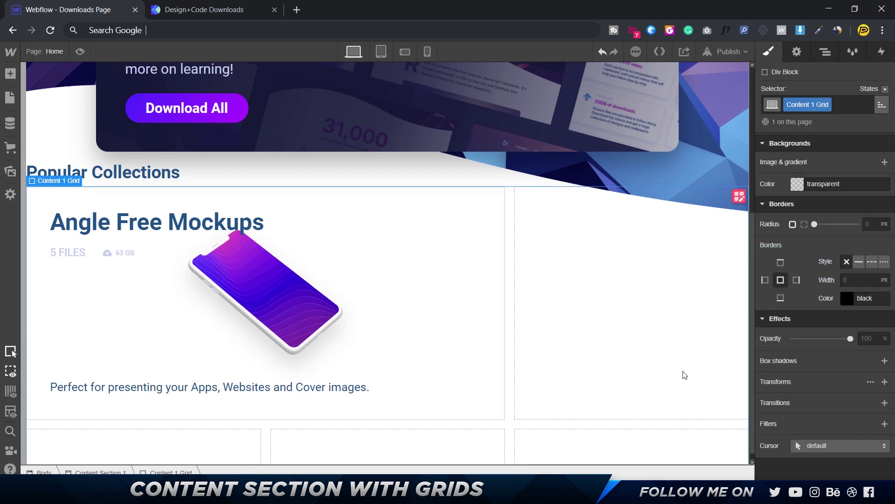
Step: Set the Link Block's border width to 2 px
left_click(530, 170)
left_click(457, 309)
left_click(858, 291)
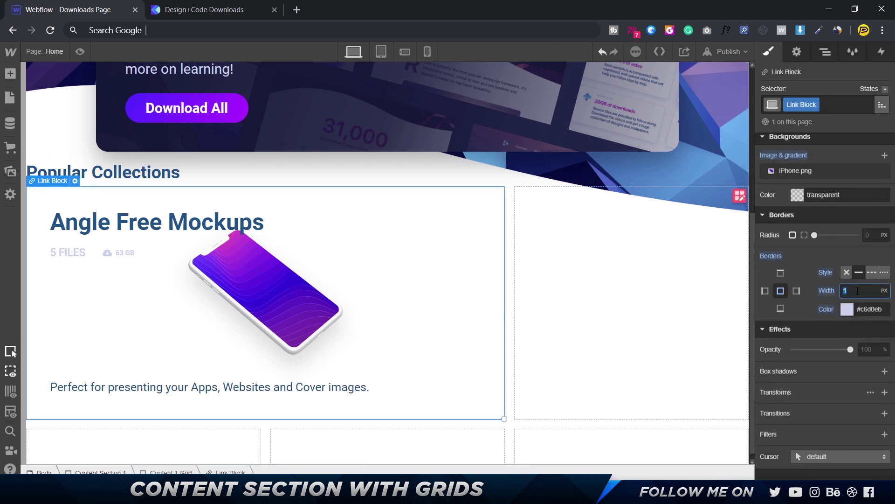
type("2")
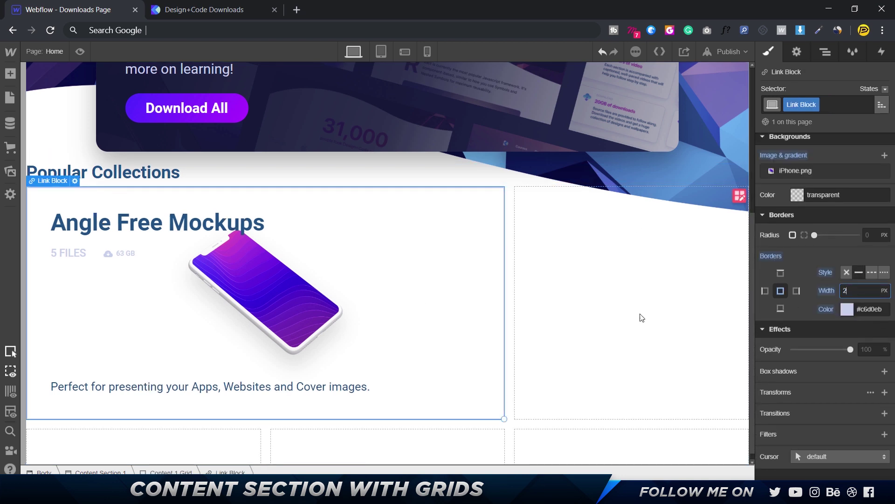
left_click(469, 239)
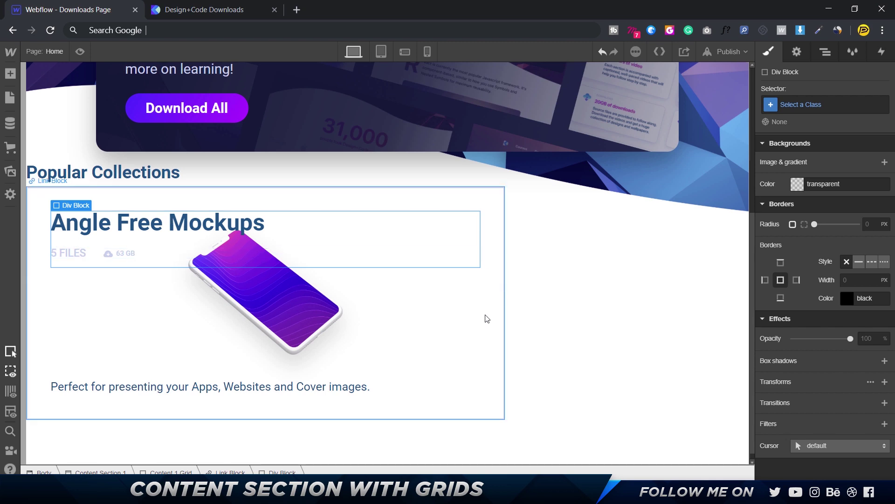
Step: Check the card's corner radius in Figma, then set the Link Block's border radius to 20 px in Webflow
key("alt+Tab")
left_click(558, 110)
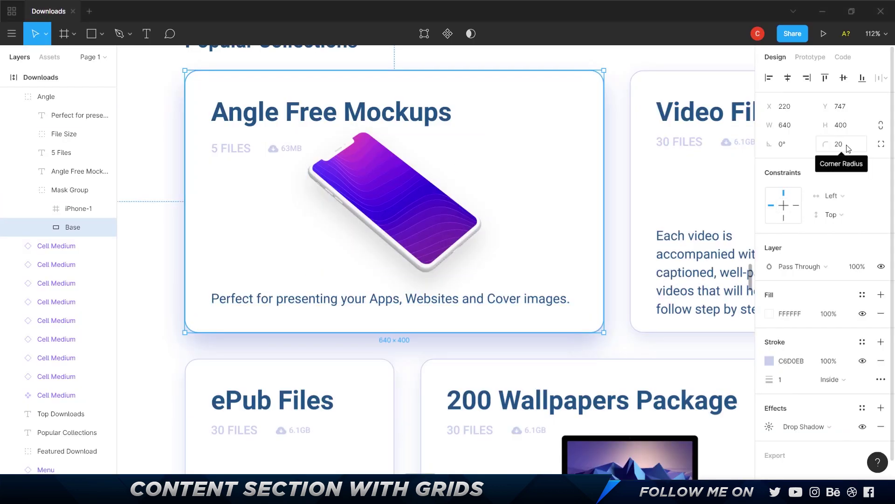
key("alt+Tab")
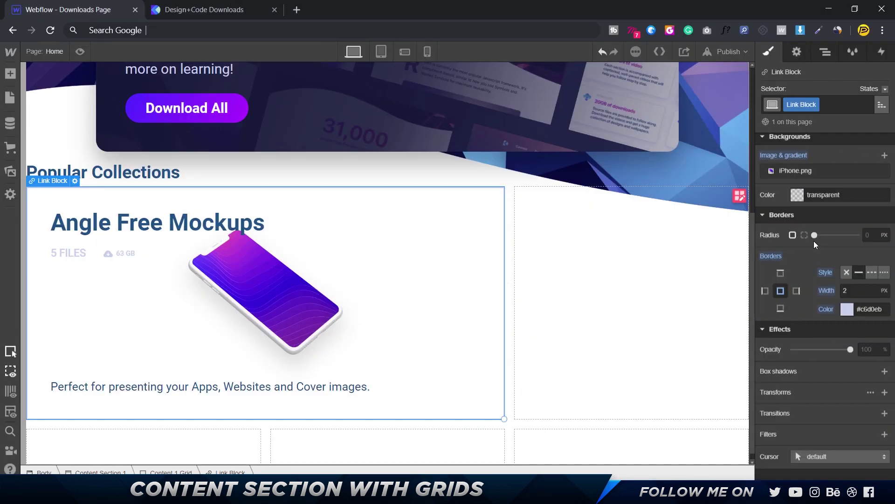
left_click(872, 235)
type("20")
key("Return")
Step: Preview the page and compare its Popular Collections card with the live Design+Code downloads page
left_click(671, 240)
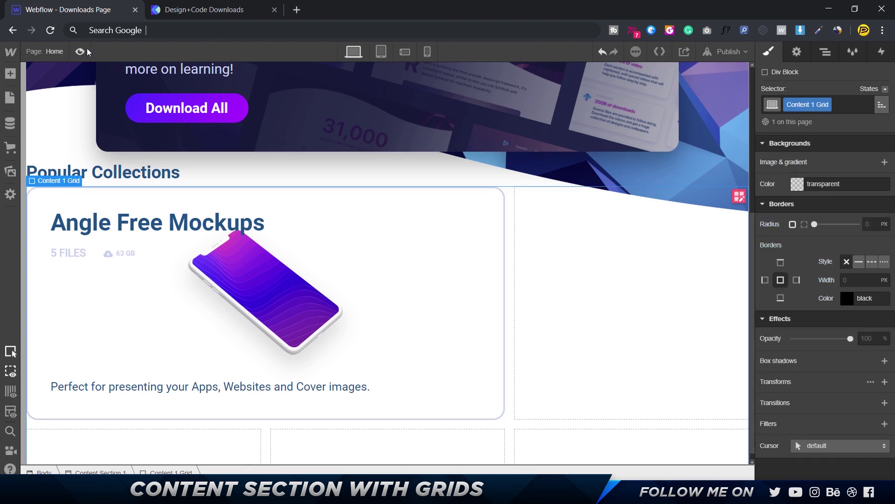
left_click(83, 52)
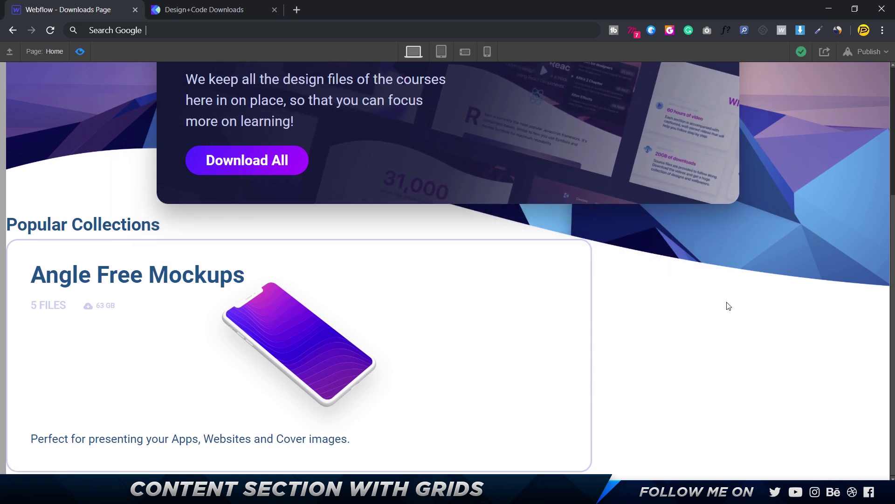
left_click(208, 12)
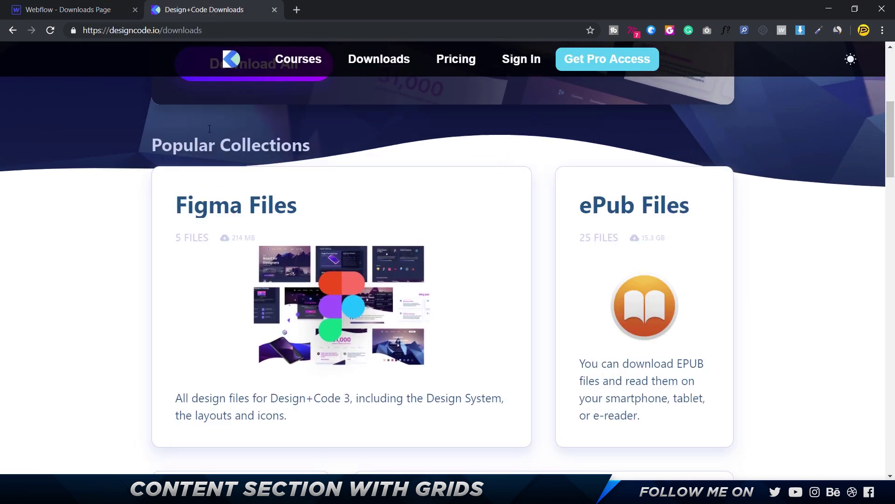
Step: In Figma, measure the gap between the Popular Collections heading and the featured banner above it
mouse_move(684, 494)
left_click(684, 450)
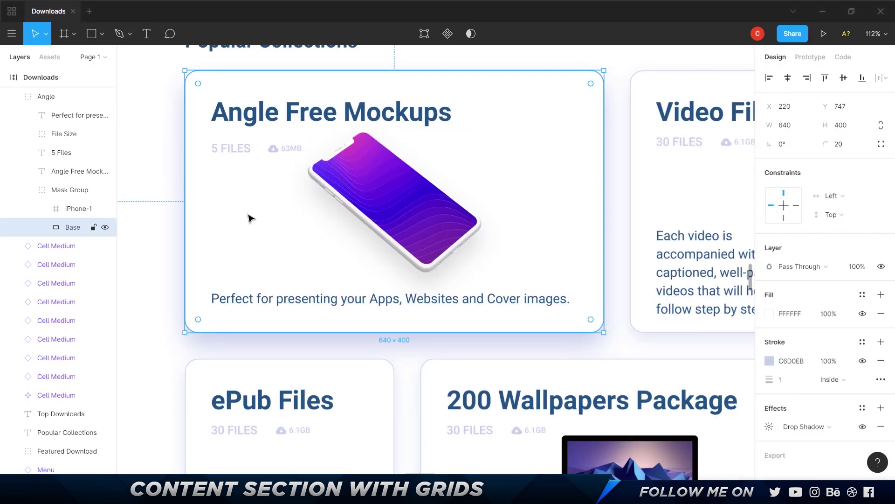
scroll(250, 216, "up", 5)
left_click(261, 208)
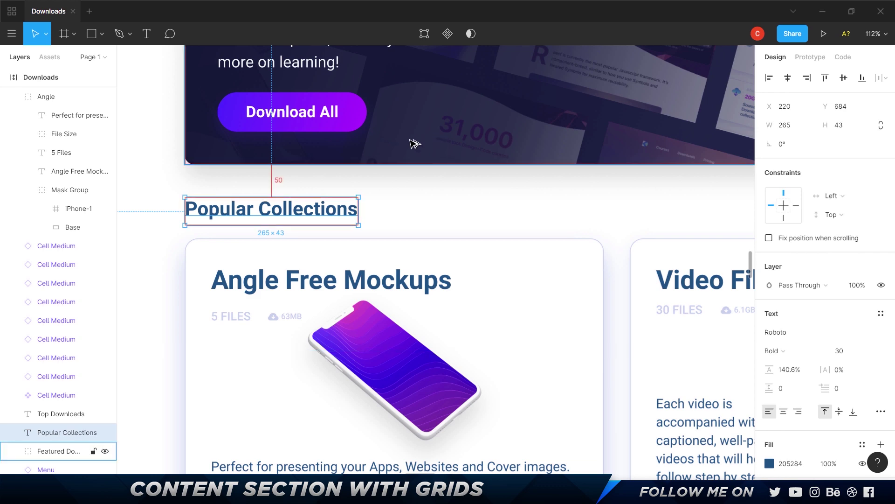
Step: Back in Webflow, exit the preview and set Content Section 1's top padding to 50 px
key("alt+Tab")
left_click(54, 14)
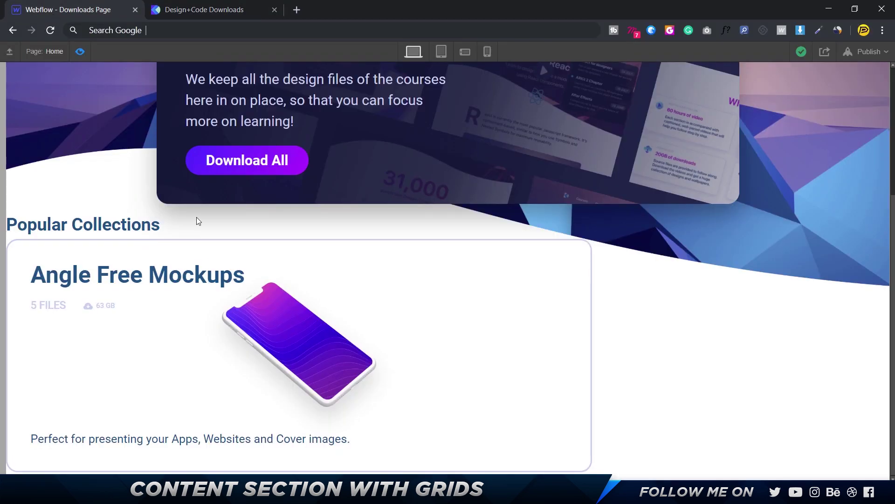
key("ctrl+shift+p")
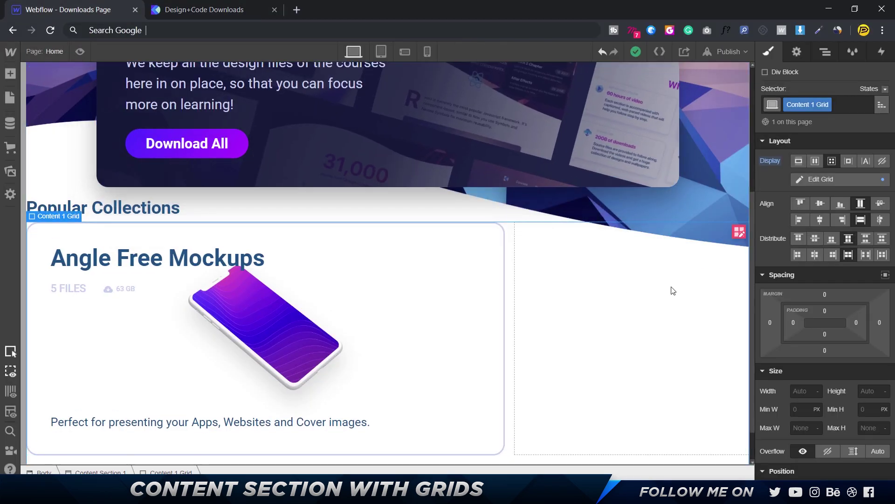
left_click(497, 214)
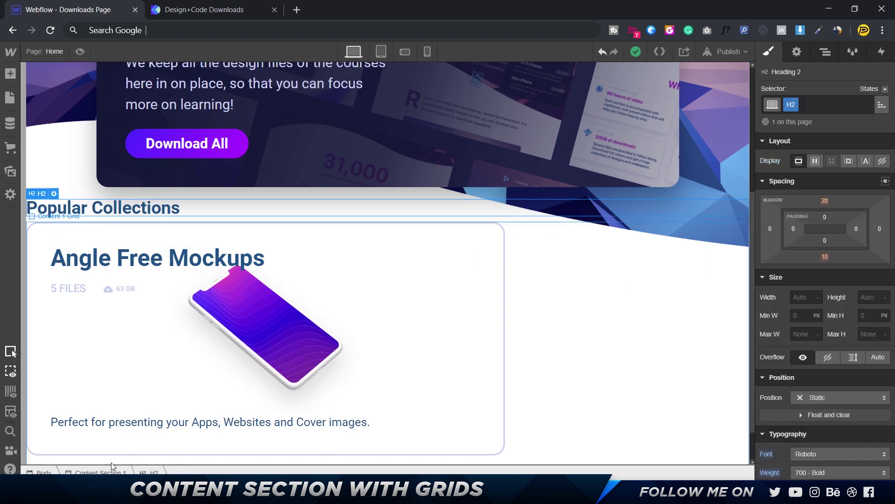
left_click(229, 220)
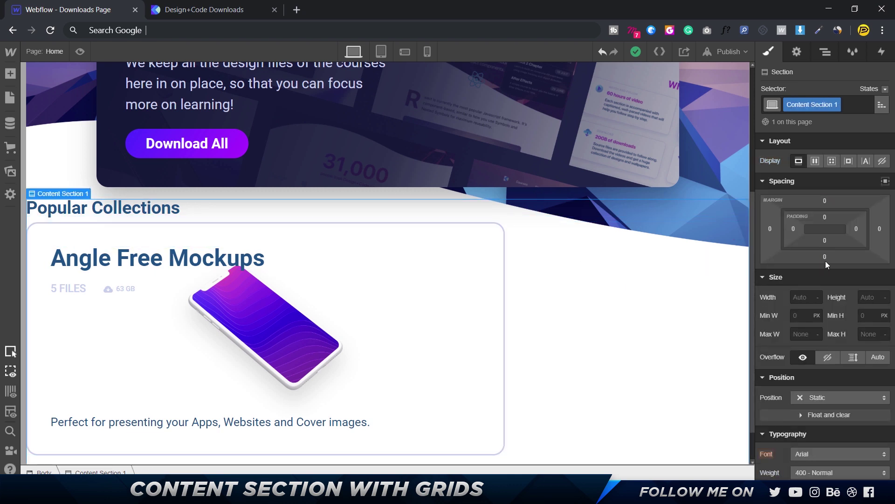
left_click(825, 217)
type("50")
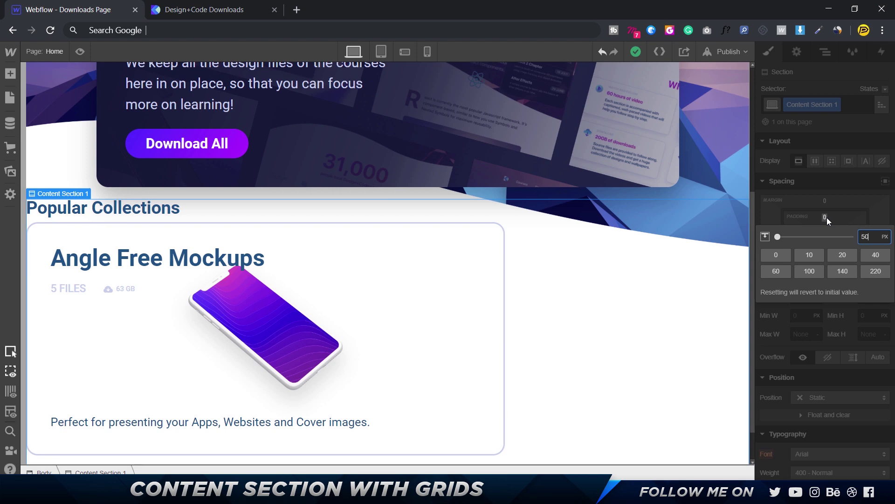
key("Return")
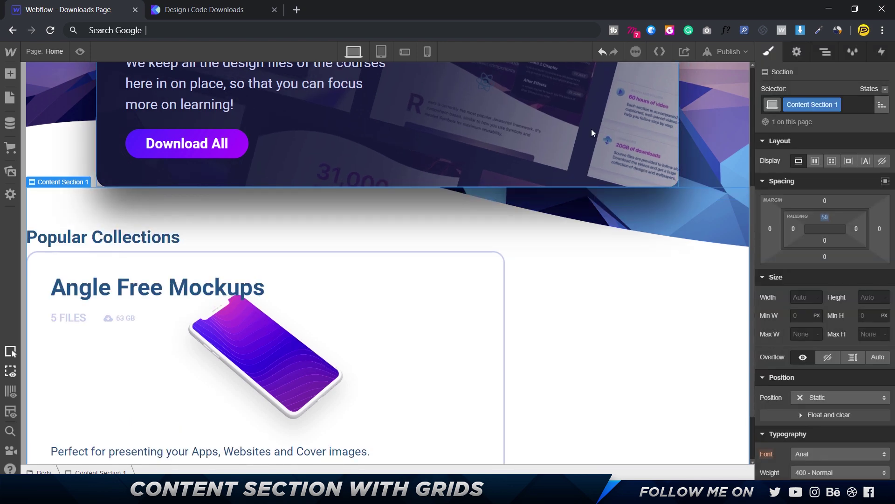
Step: Check the Popular Collections heading's gap to the card in Figma, then set its top margin to 0 and bottom margin to 24 px in Webflow
key("alt+Tab")
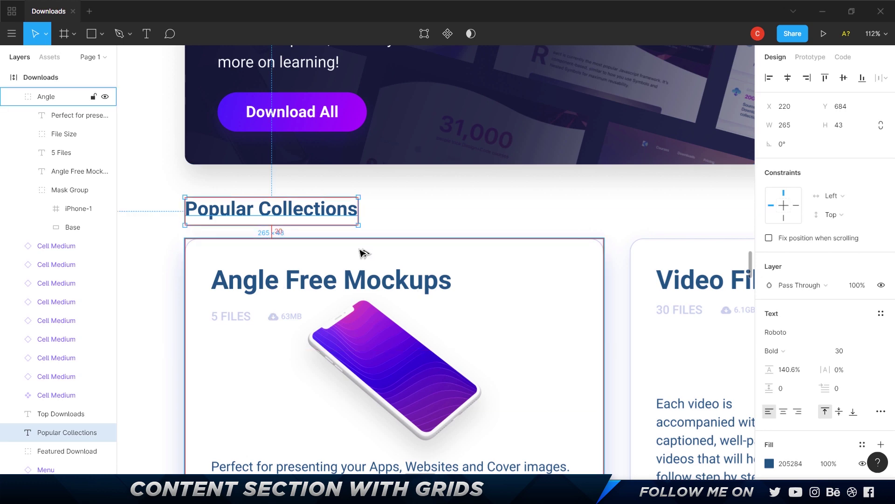
key("alt+Tab")
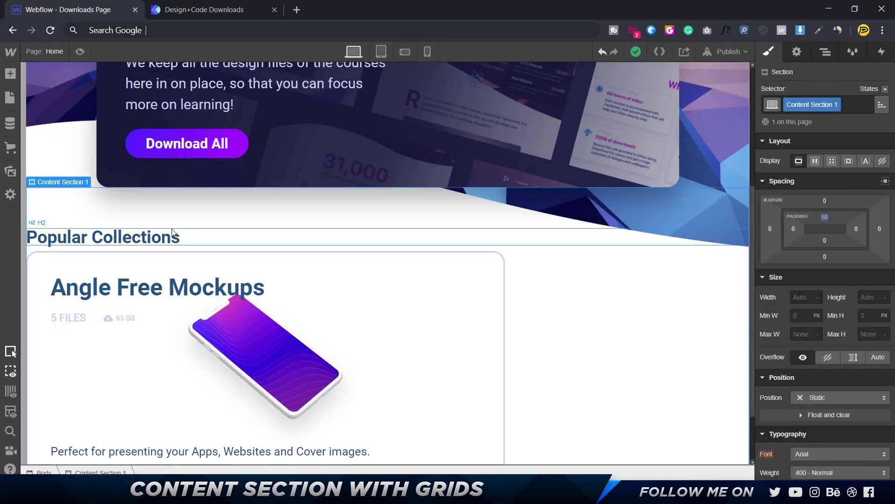
left_click(216, 236)
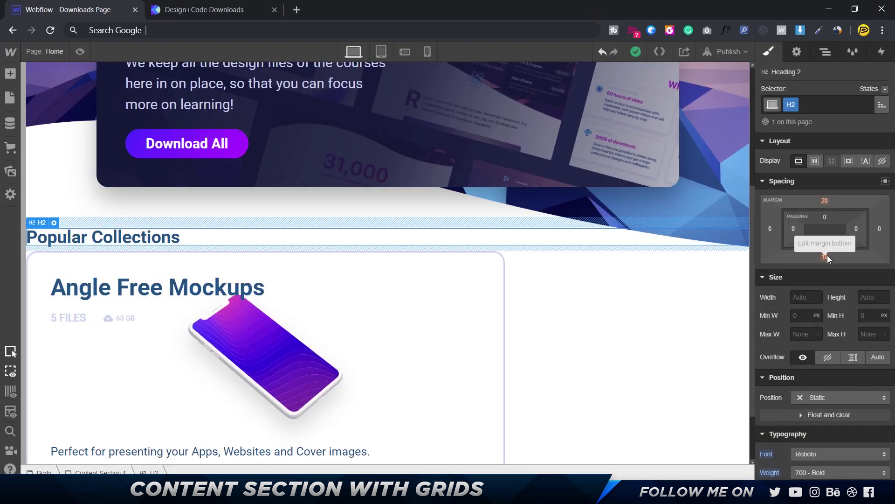
left_click(824, 200)
type("0")
key("Return")
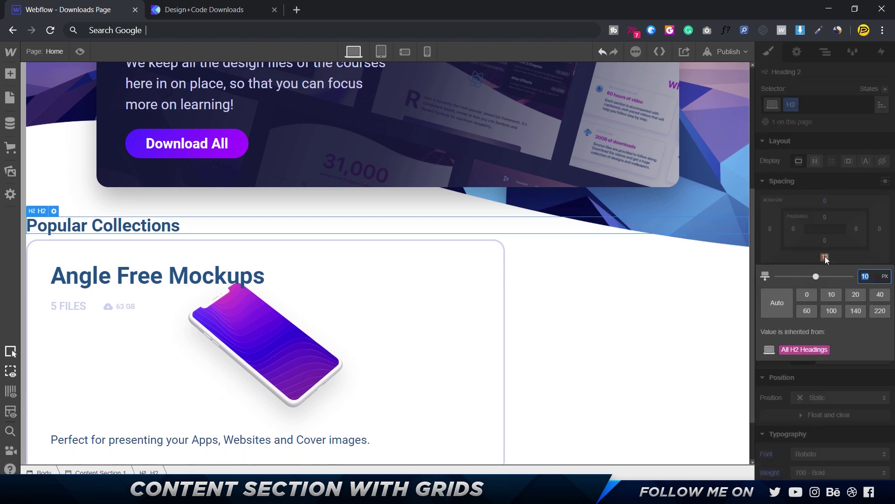
left_click(824, 256)
type("20")
key("Return")
left_click(497, 285)
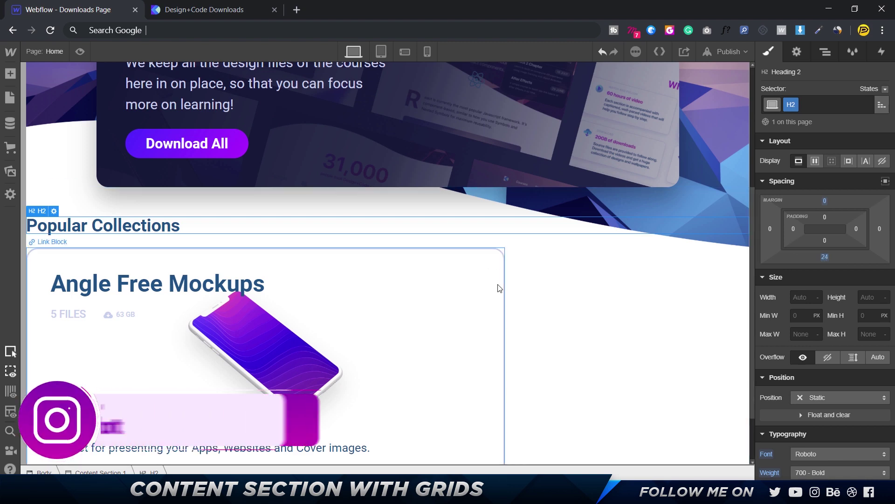
Step: Set the border width of the Angle Free Mockups link block to 1 px
scroll(636, 308, "down", 2)
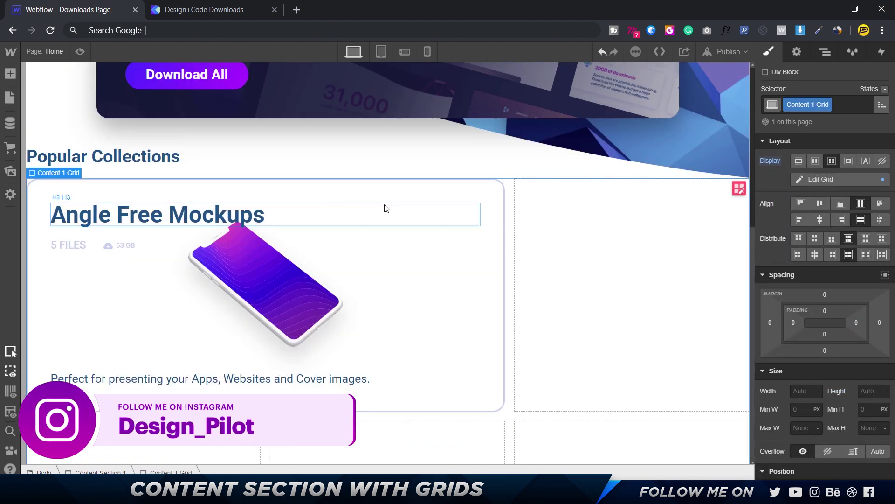
left_click(386, 207)
left_click(485, 282)
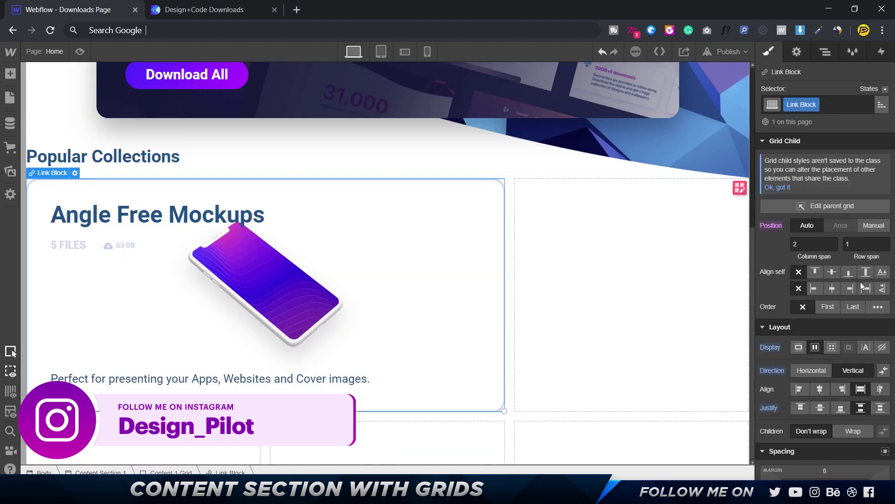
scroll(850, 423, "down", 15)
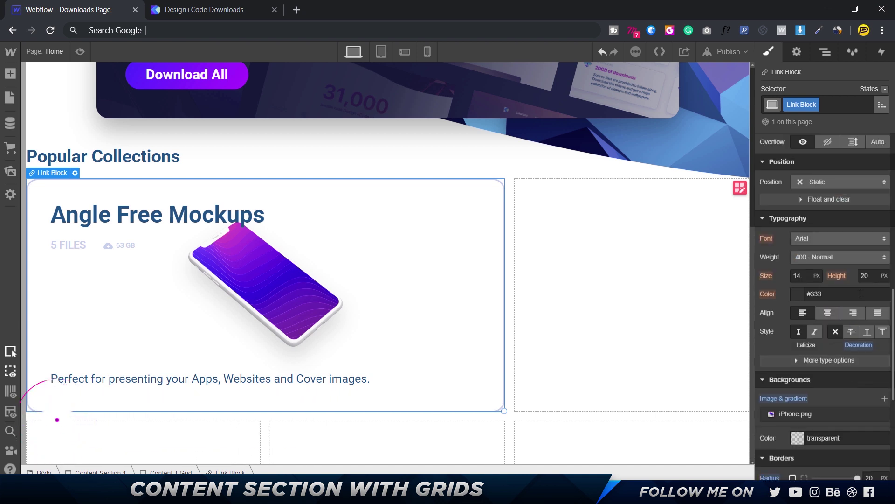
left_click(852, 412)
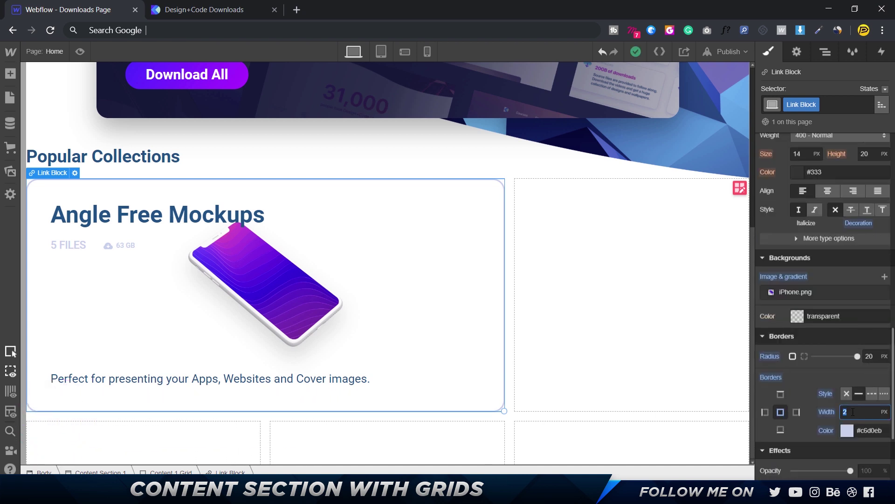
key("BackSpace")
type("1")
left_click(634, 236)
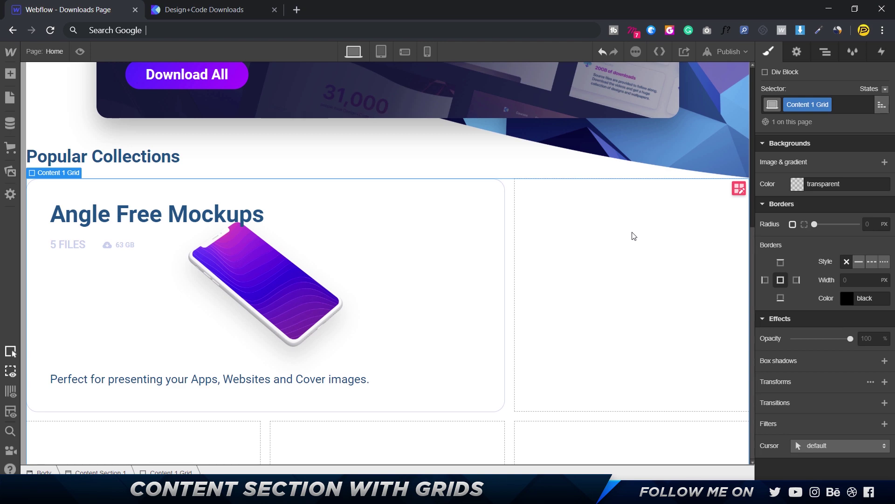
Step: Switch to Figma to review the Popular Collections layout against the featured banner, then return to the Webflow page
key("alt+Tab")
scroll(163, 158, "down", 5)
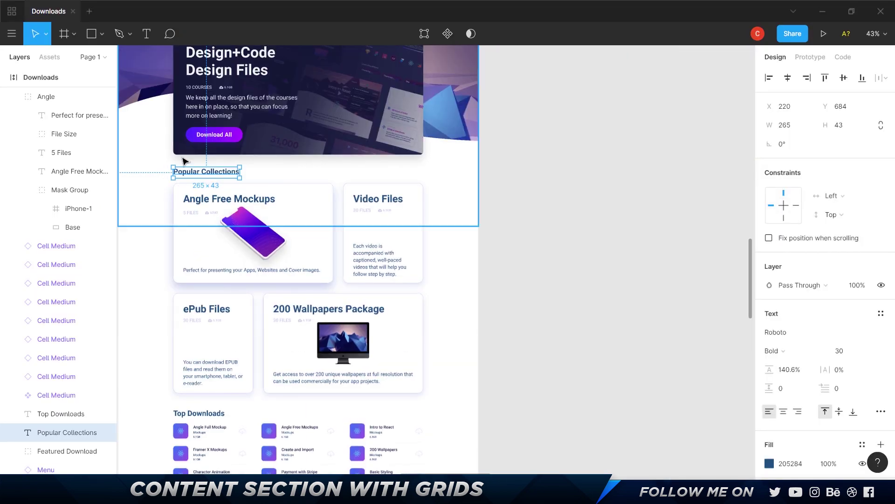
scroll(280, 154, "up", 2)
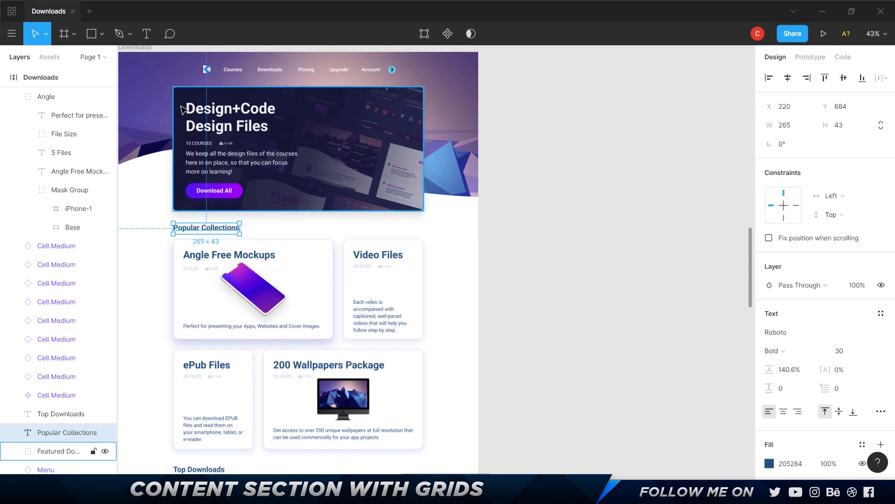
key("alt+Tab")
scroll(151, 251, "up", 3)
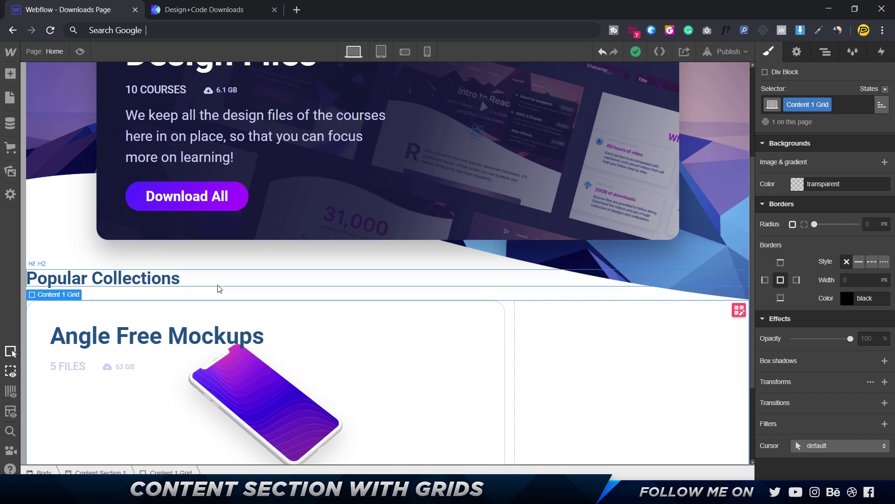
Step: Add a Div Block inside Content Section 1 and place it above the Popular Collections heading
left_click(825, 52)
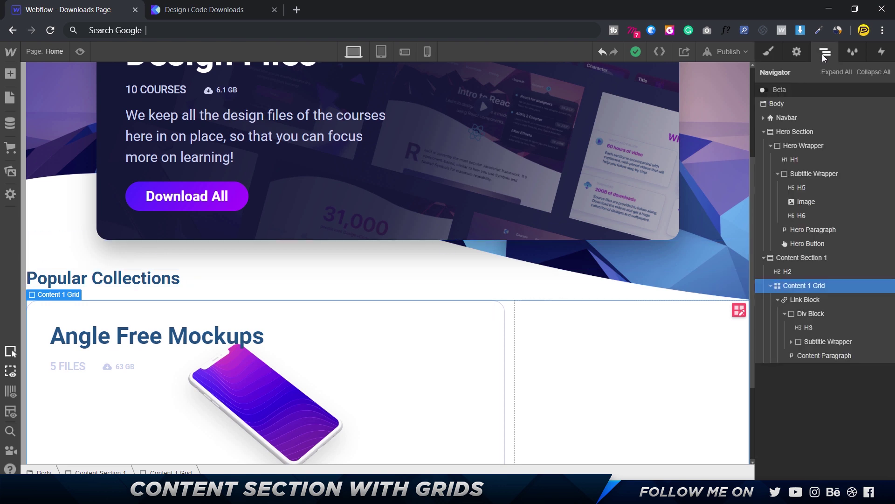
left_click(778, 300)
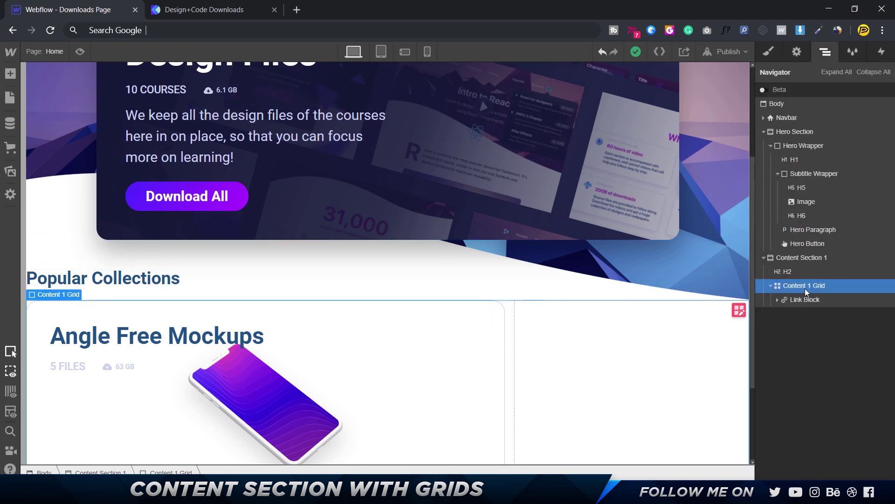
left_click(806, 260)
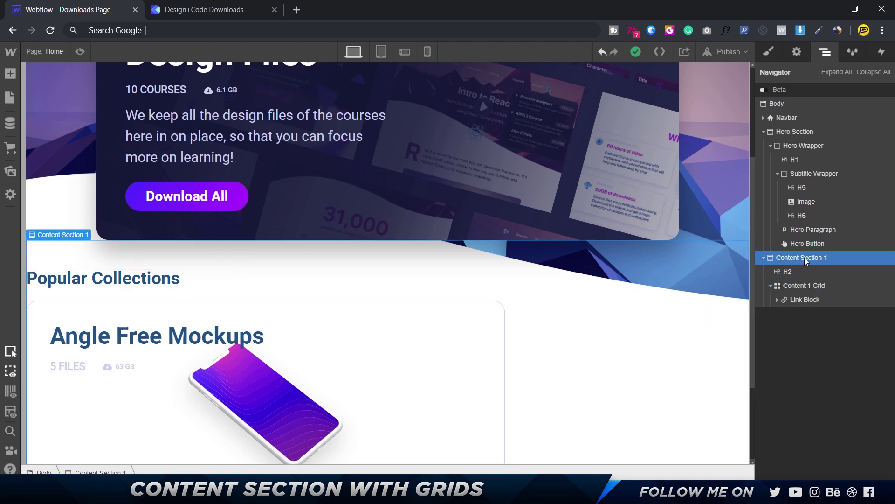
key("ctrl+e")
type("div")
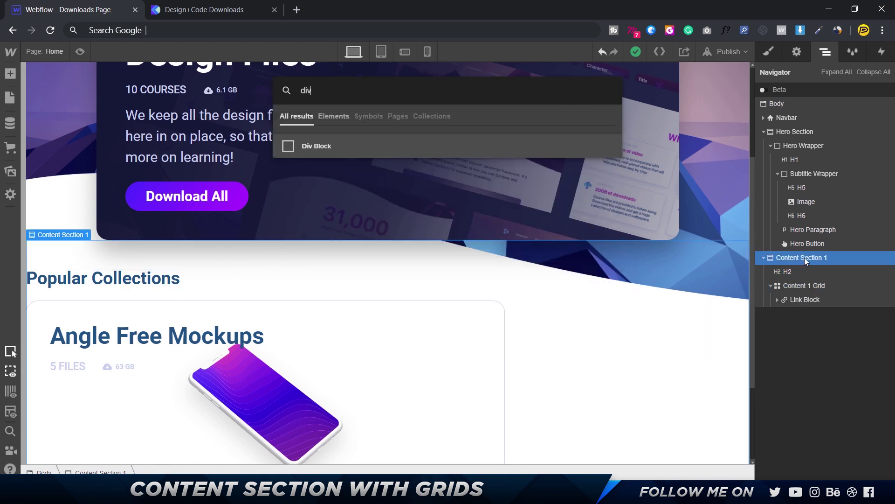
key("Return")
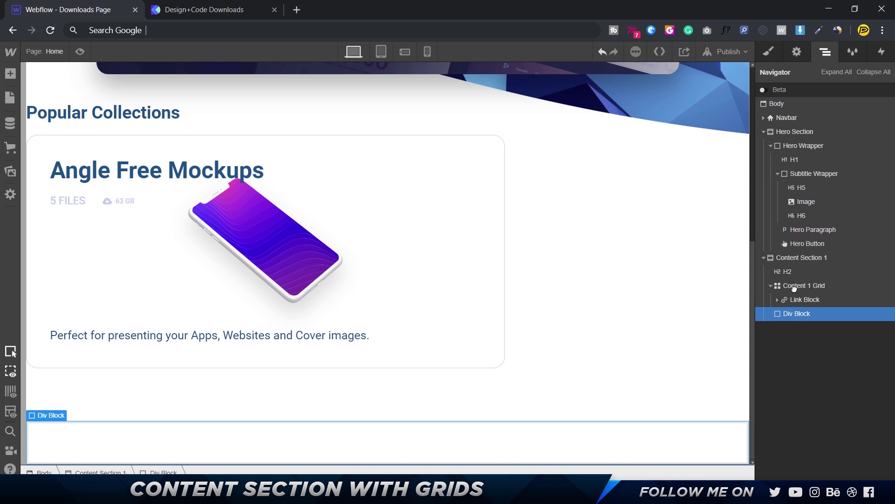
left_click_drag(794, 287, 794, 275)
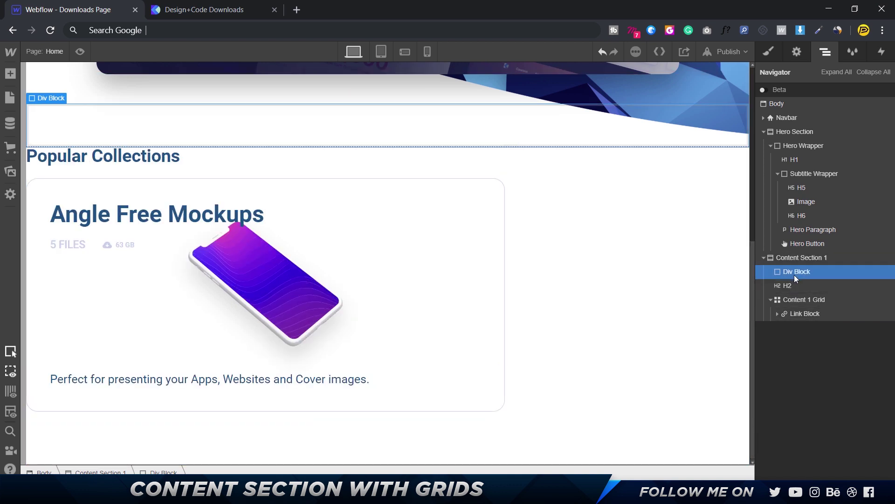
Step: Give the new Div Block the class Content 1 Wrapper
left_click(777, 52)
left_click(804, 105)
type("Content 1")
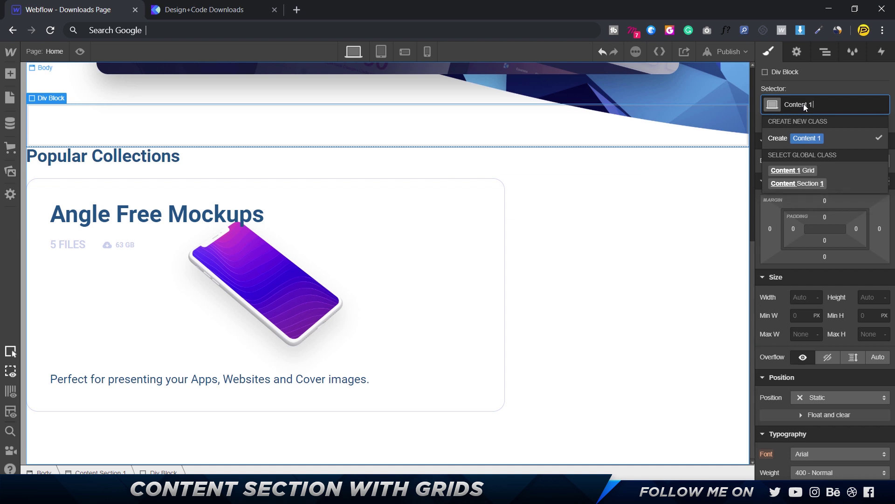
type(" Wrapper")
key("Return")
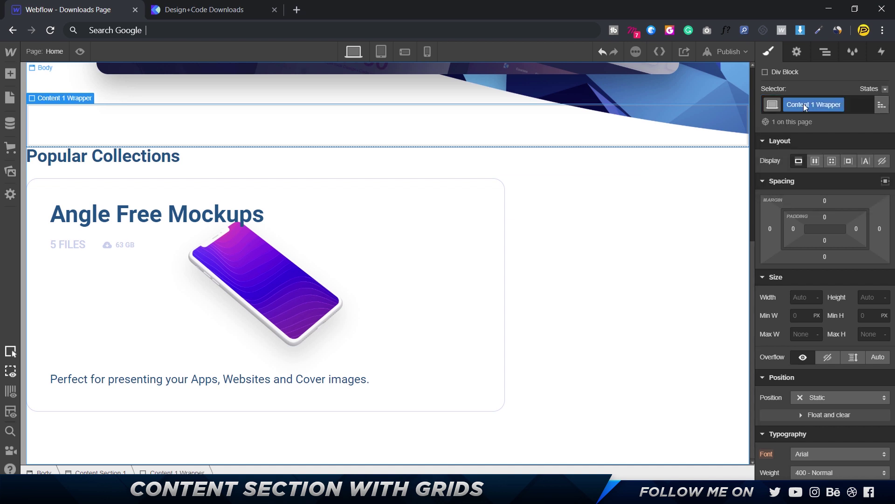
Step: Nest the Popular Collections H2 and Content 1 Grid inside Content 1 Wrapper
left_click(826, 51)
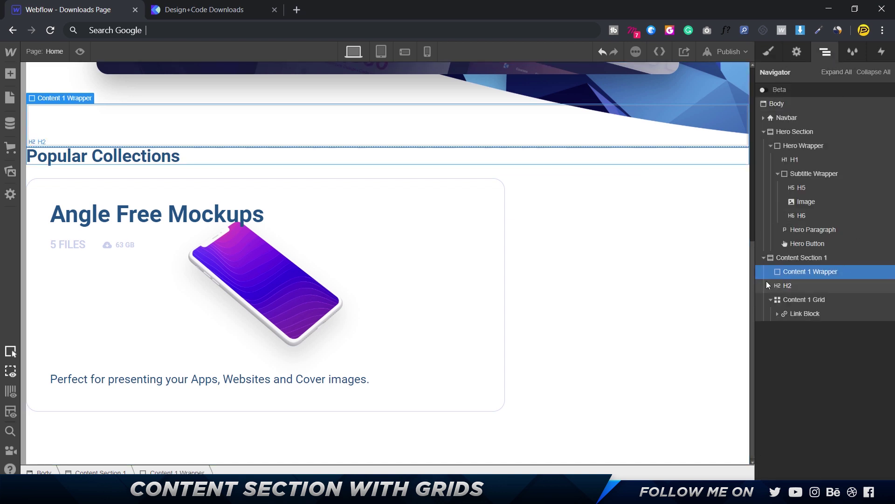
left_click_drag(766, 281, 811, 276)
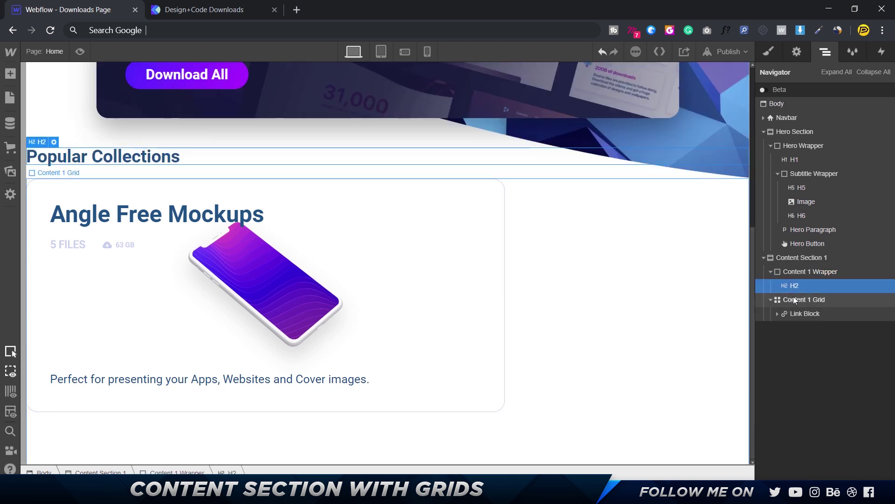
left_click(823, 299)
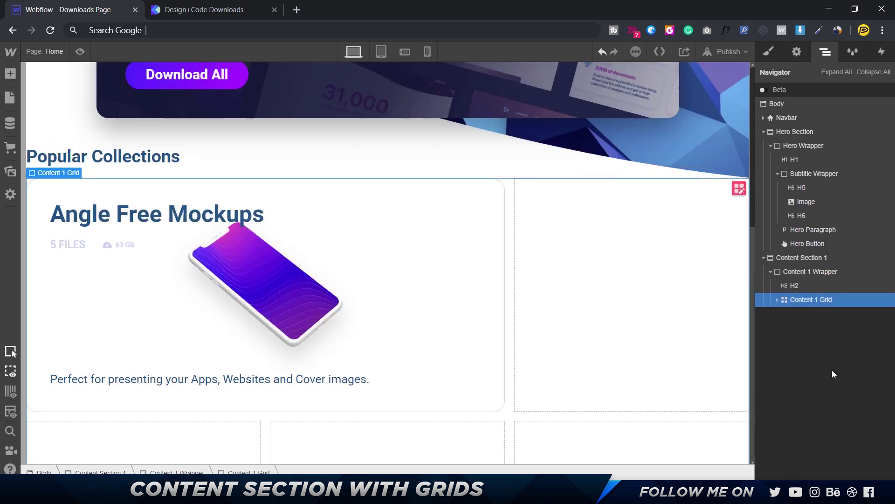
Step: Select Content 1 Wrapper for styling and check the featured banner's width in Figma
left_click(811, 273)
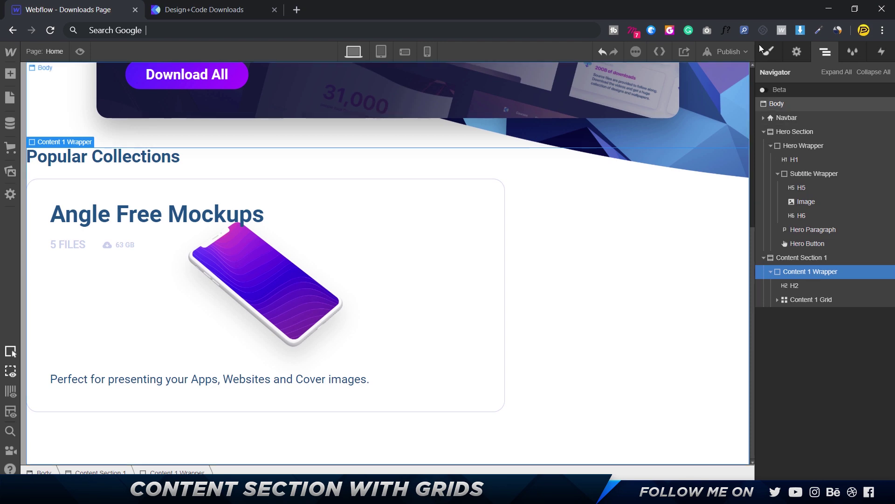
left_click(774, 54)
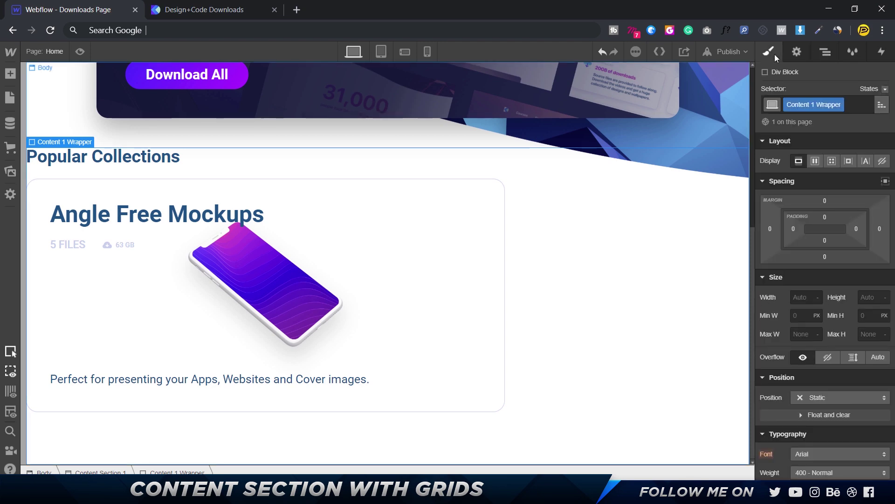
key("alt+Tab")
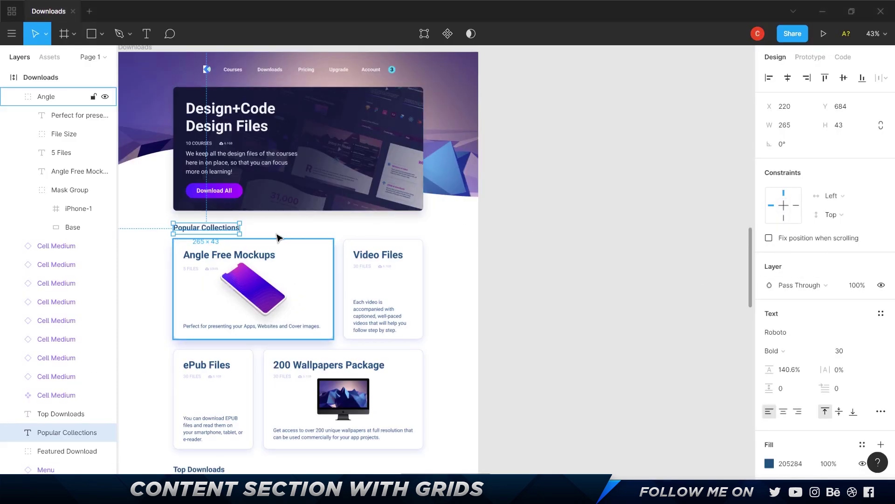
left_click(320, 242)
left_click(329, 163)
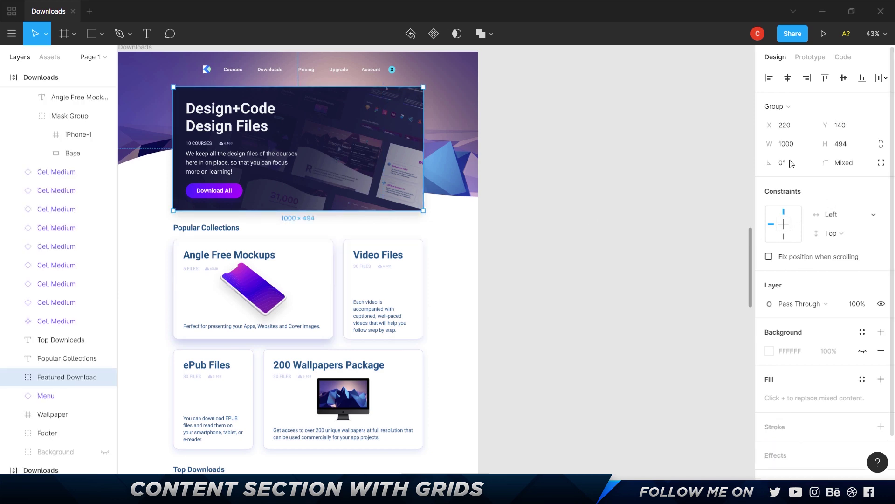
Step: Back in Webflow, set Content 1 Wrapper's width to 1000 px and center it horizontally
key("alt+Tab")
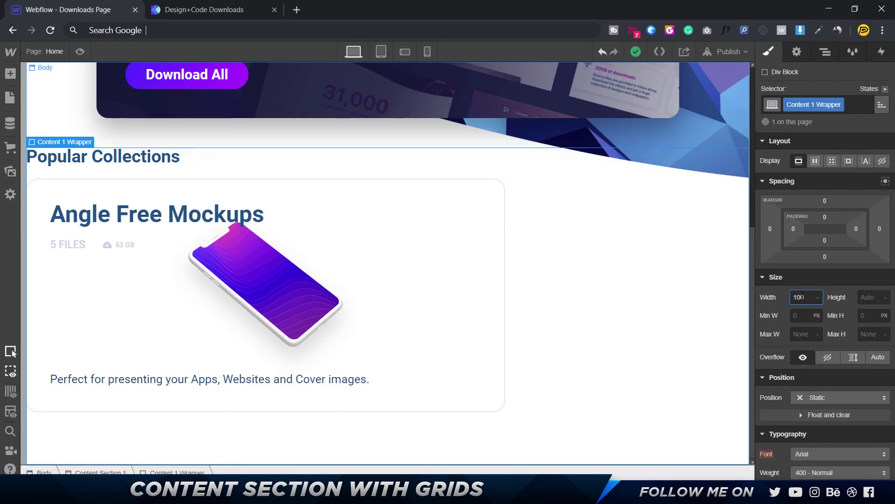
type("0")
key("Return")
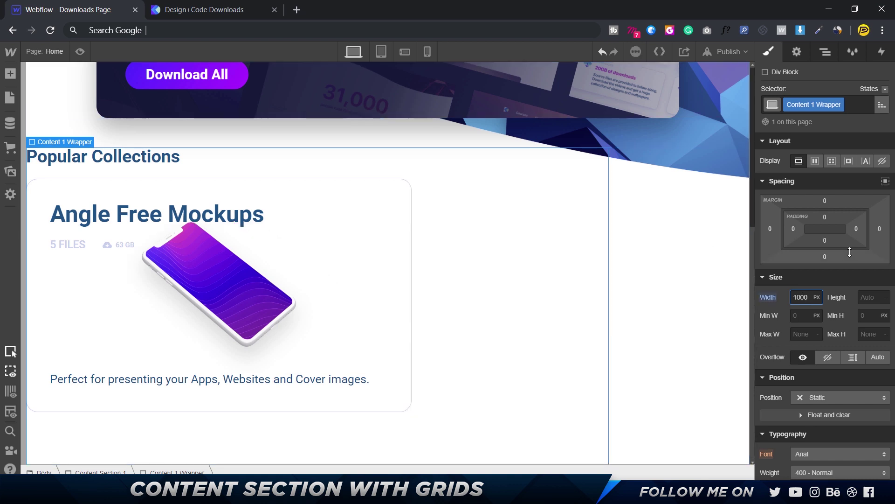
left_click(886, 181)
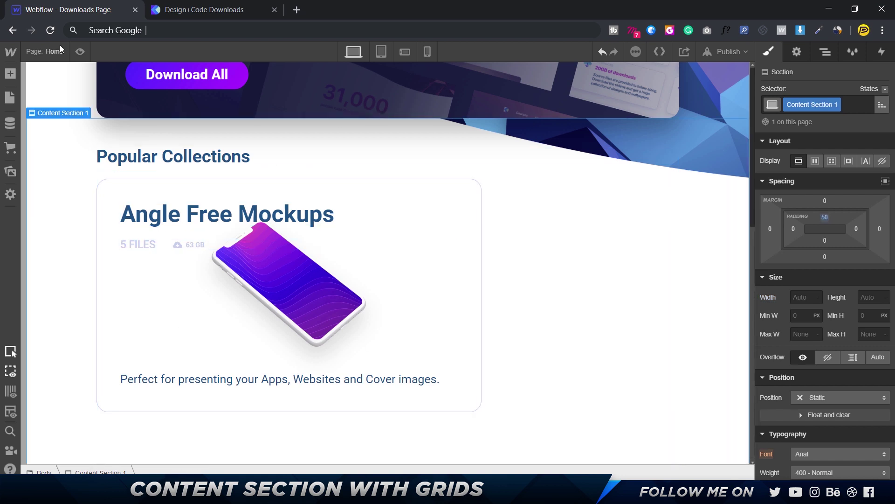
Step: Preview the centered section, exit the preview, and compare it with the collection cards in the Figma design
left_click(82, 54)
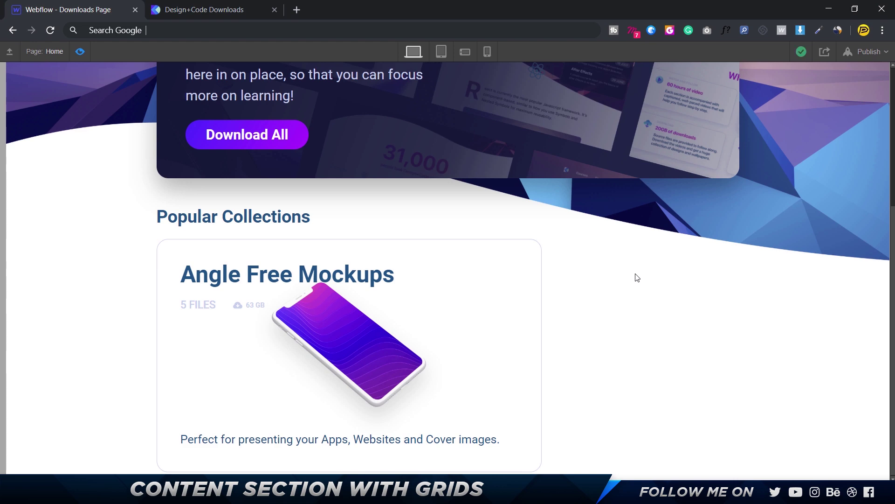
key("Escape")
key("alt+Tab")
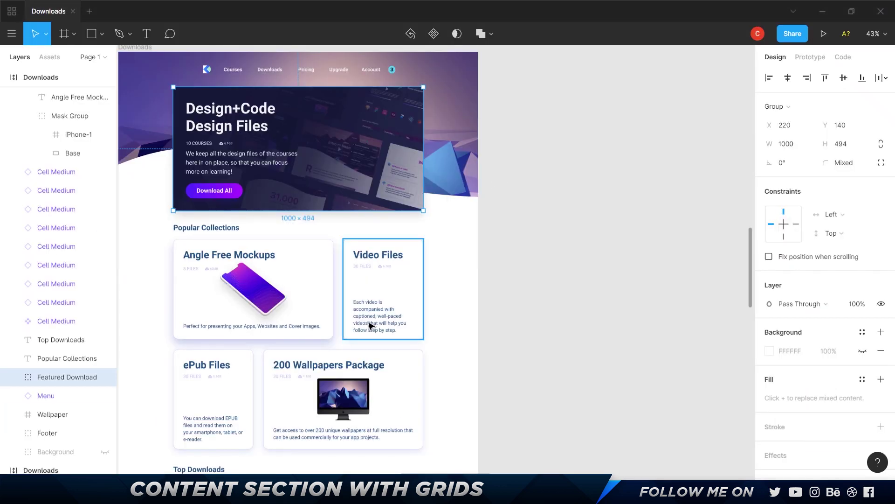
scroll(370, 325, "up", 3)
key("alt+Tab")
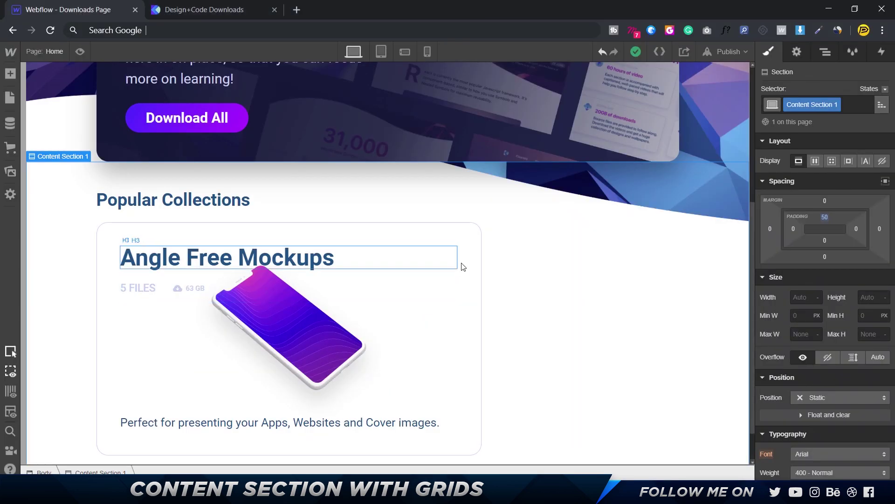
Step: Duplicate the Angle Free Mockups link block within Content 1 Grid
left_click(414, 245)
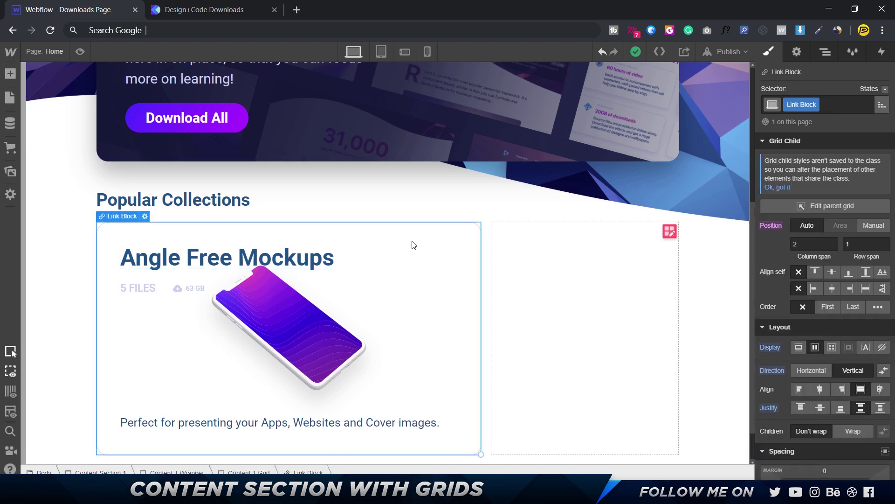
key("ctrl+d")
scroll(516, 245, "down", 5)
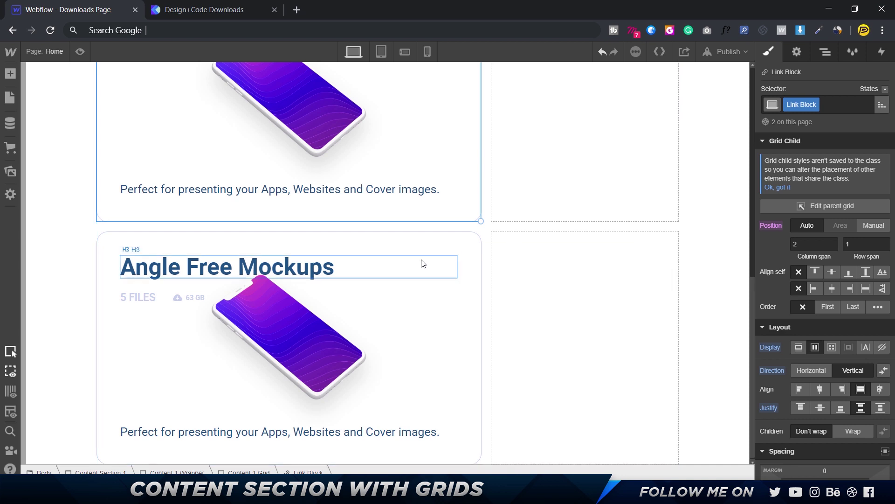
Step: Select the duplicated Angle Free Mockups link block in Content 1 Grid and set its column span to 1
left_click(829, 53)
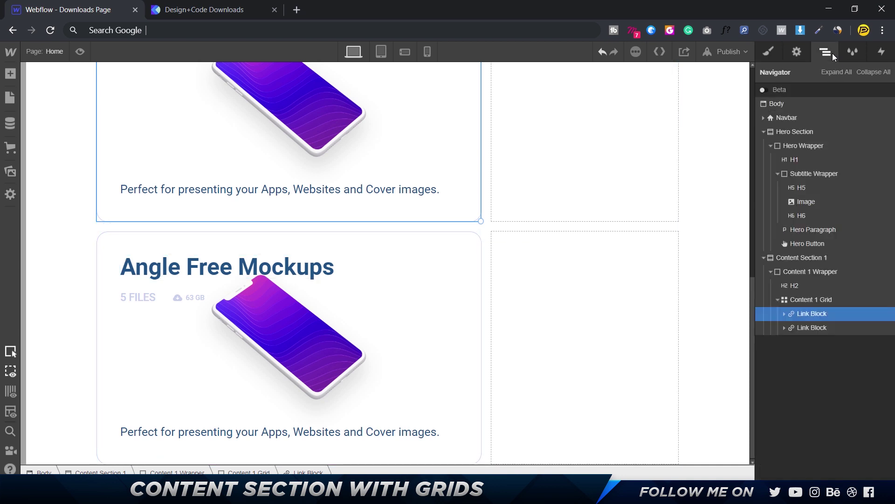
left_click(811, 328)
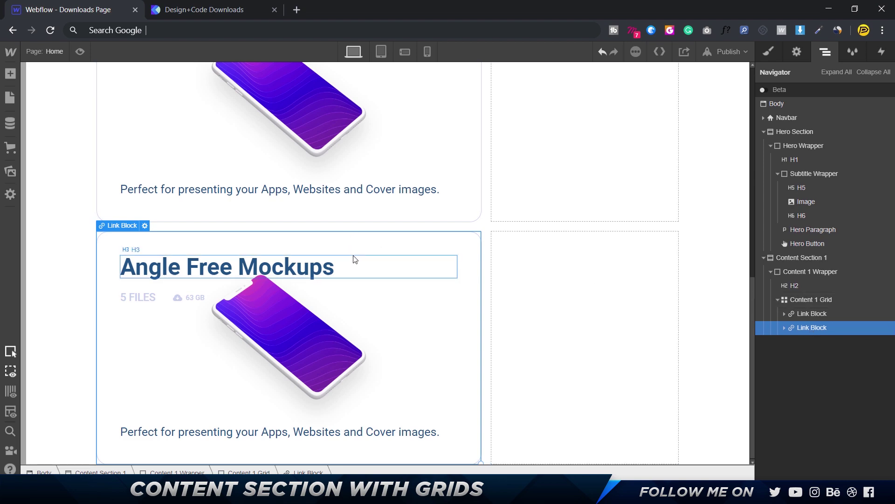
scroll(350, 247, "up", 5)
scroll(577, 274, "down", 1)
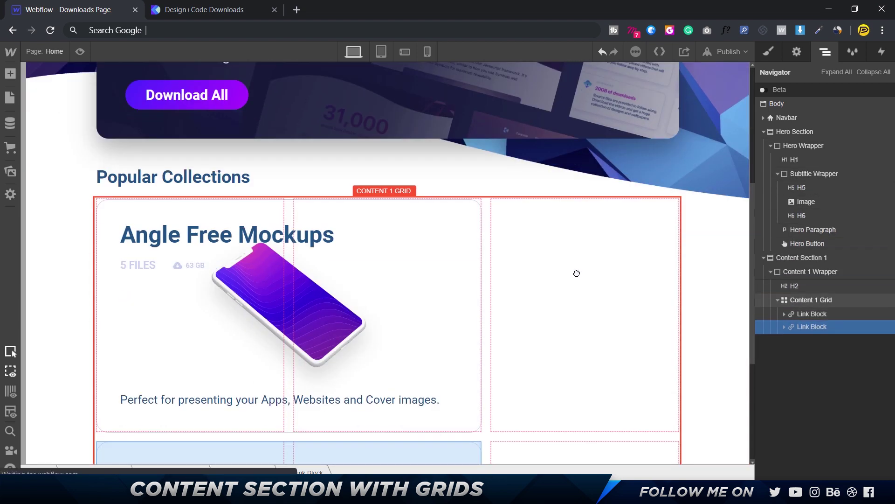
scroll(596, 322, "down", 3)
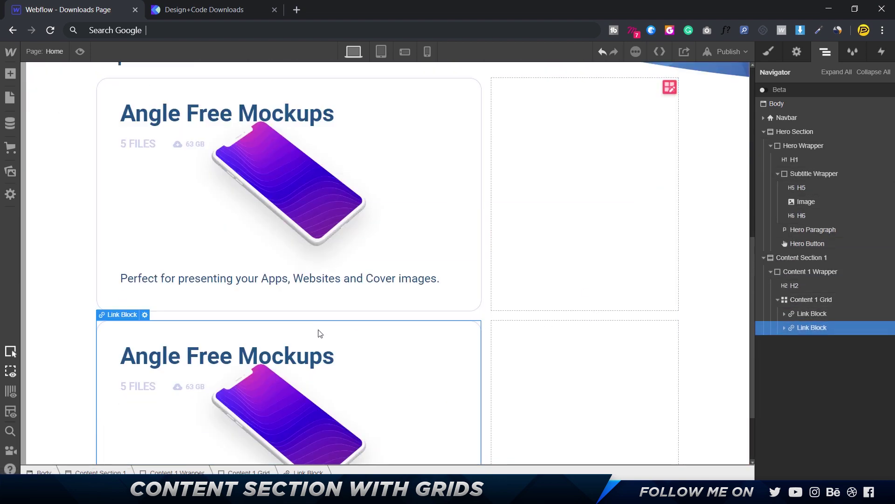
left_click(768, 49)
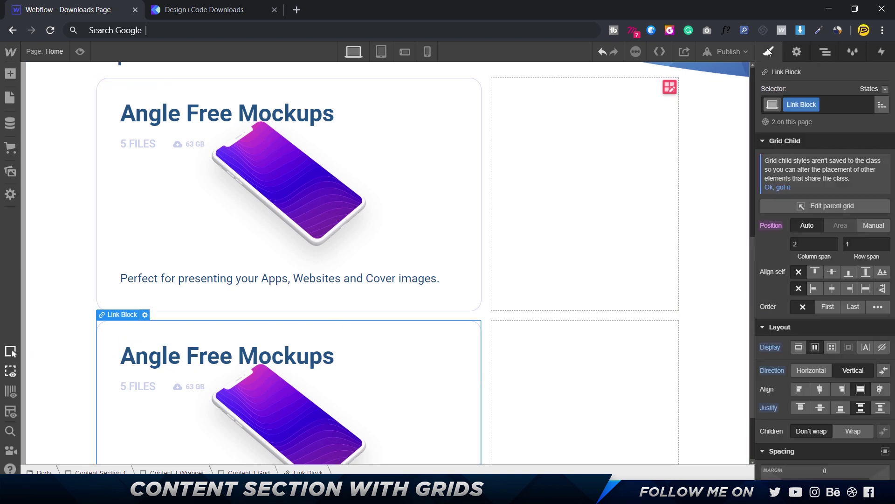
left_click(816, 242)
key("BackSpace")
type("3")
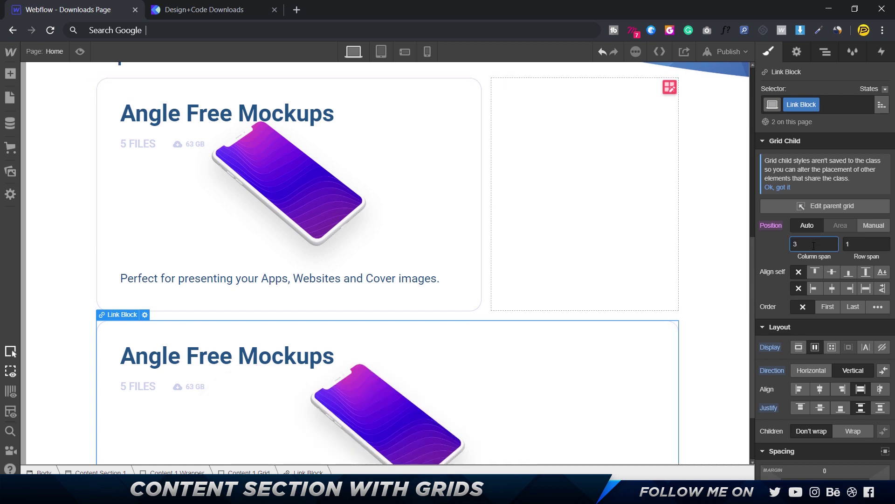
key("BackSpace")
type("1")
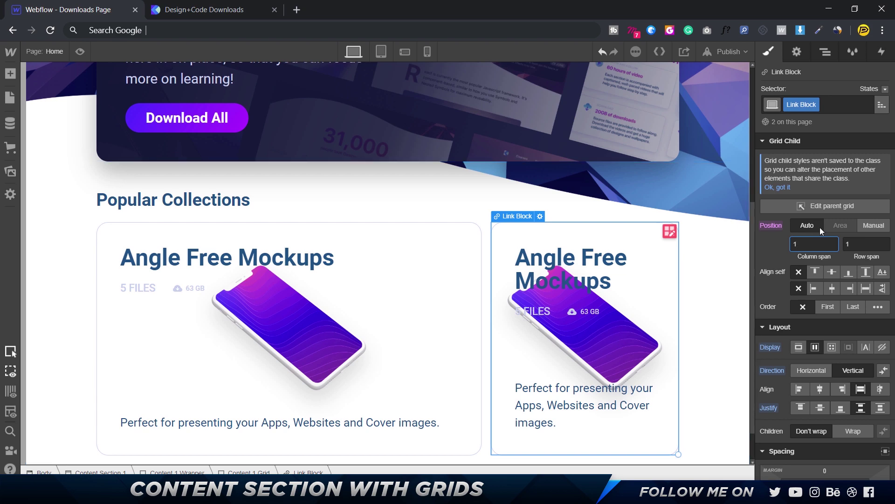
scroll(620, 260, "down", 1)
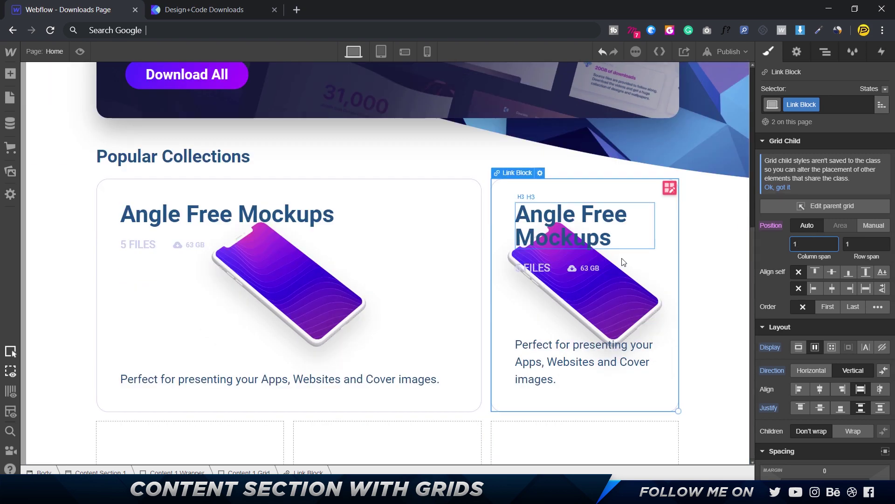
Step: Copy the "Video Files" title from the Figma design and paste it over the narrow card's heading in Webflow
key("alt+Tab")
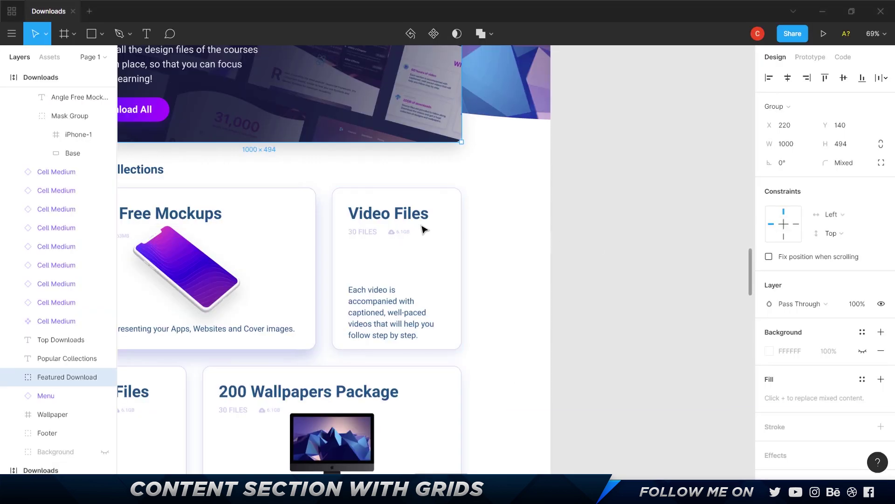
scroll(372, 225, "up", 5)
double_click(380, 213)
key("ctrl+c")
key("alt+Tab")
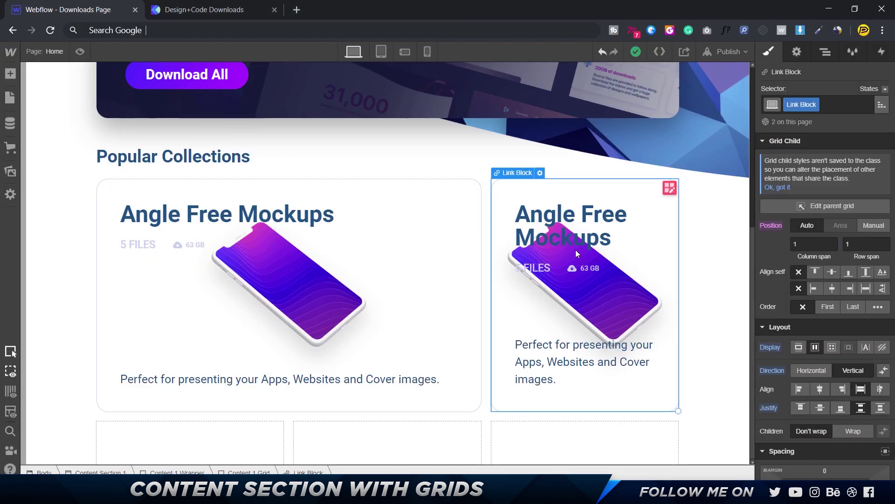
double_click(571, 216)
key("ctrl+v")
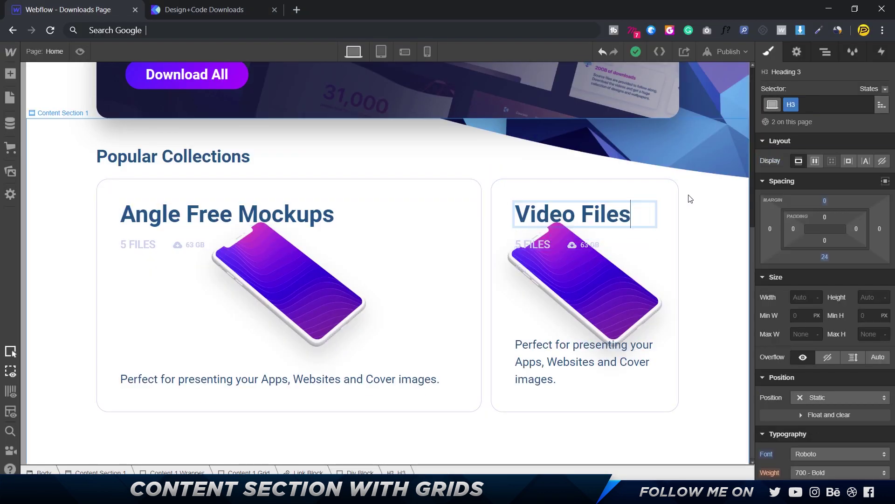
Step: Change the Video Files card's file count to 30 FILES and its file size to 6.1 GB, matching Figma
key("alt+Tab")
key("alt+Tab")
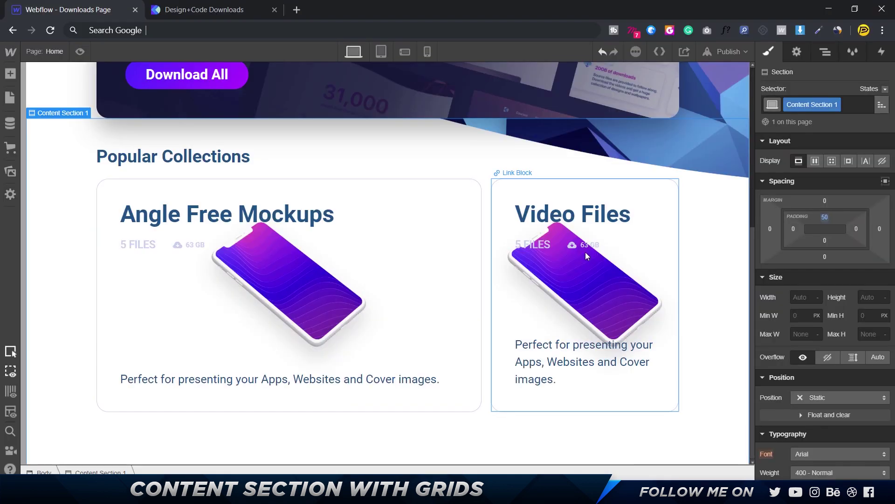
left_click(526, 247)
double_click(526, 246)
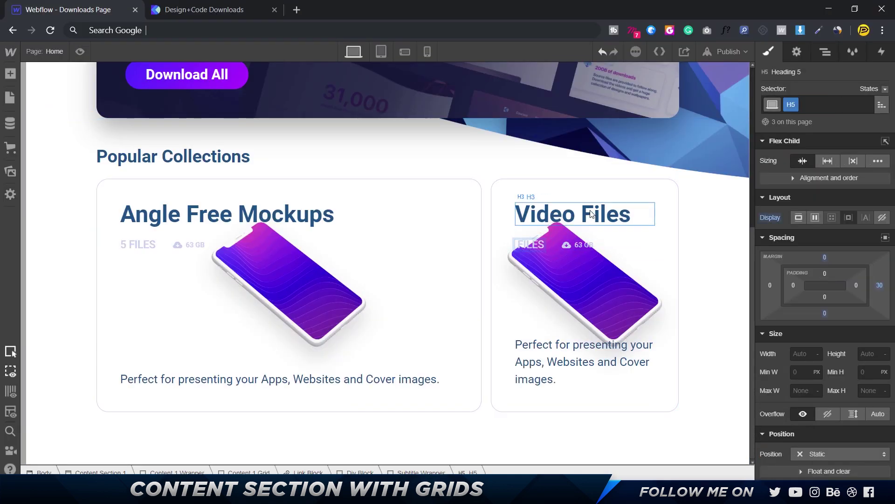
type("30")
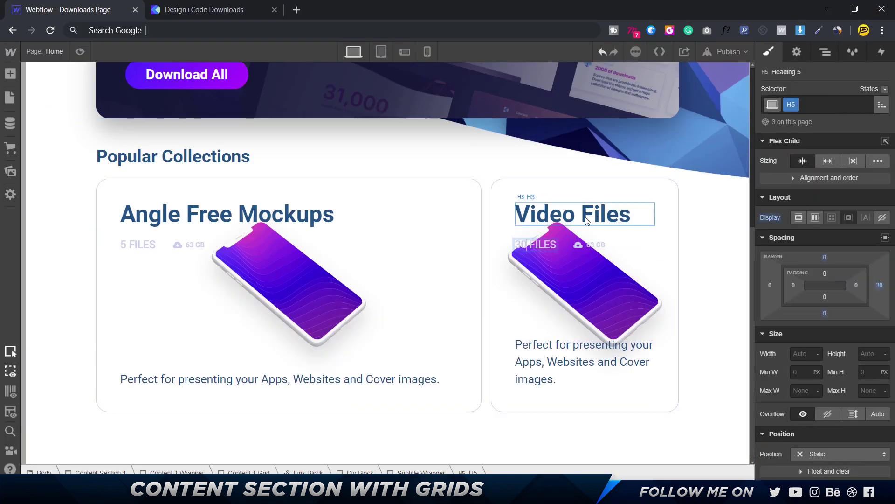
left_click(592, 246)
left_click(599, 244)
double_click(602, 245)
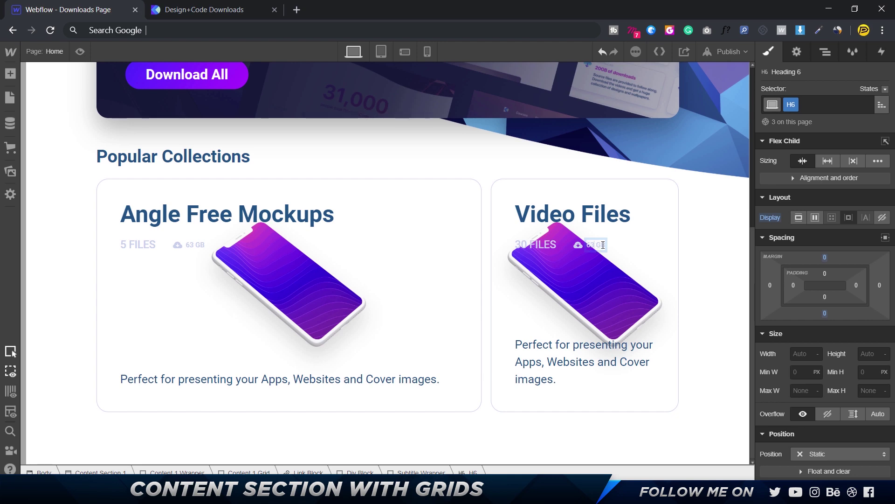
Step: Copy the Video Files description from Figma, paste it over the card's paragraph in Webflow, and compare the card with the design
key("alt+Tab")
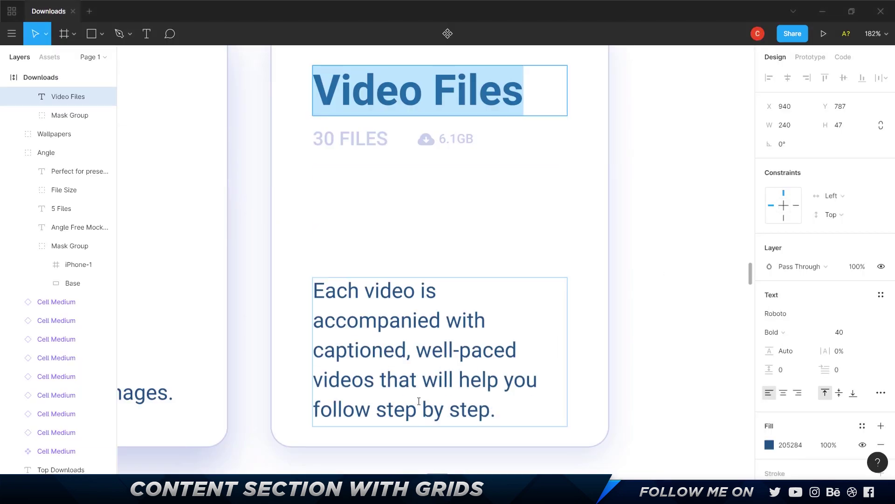
double_click(386, 349)
key("ctrl+a")
key("ctrl+c")
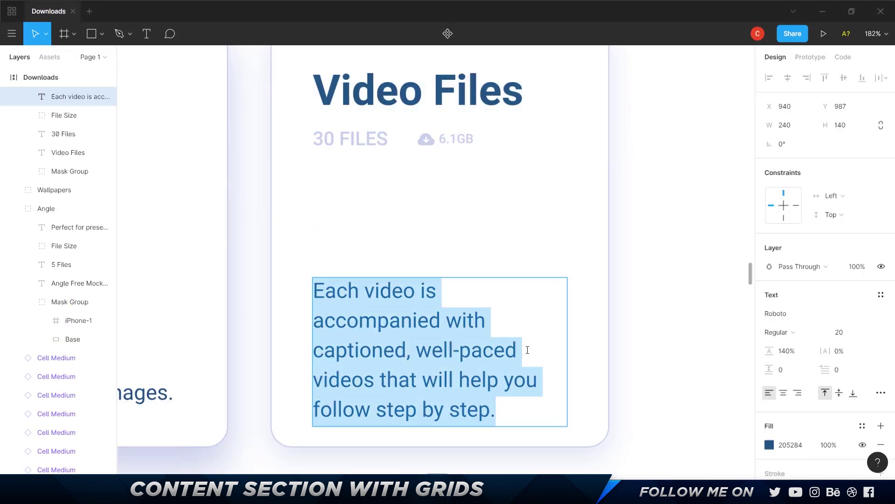
key("alt+Tab")
left_click(562, 368)
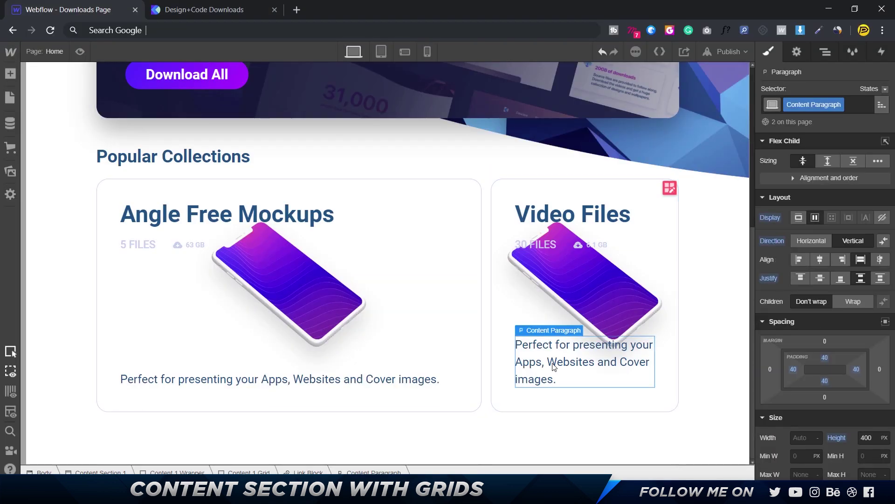
key("Return")
key("ctrl+v")
left_click(730, 334)
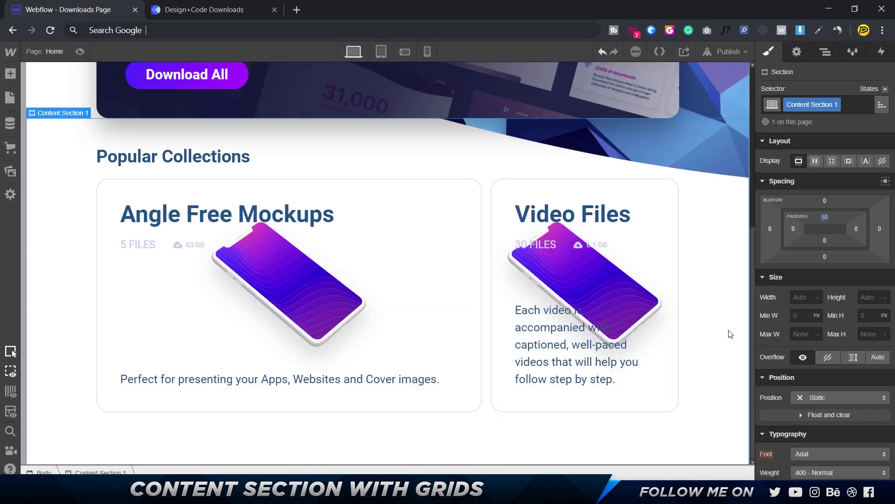
key("alt+Tab")
key("Escape")
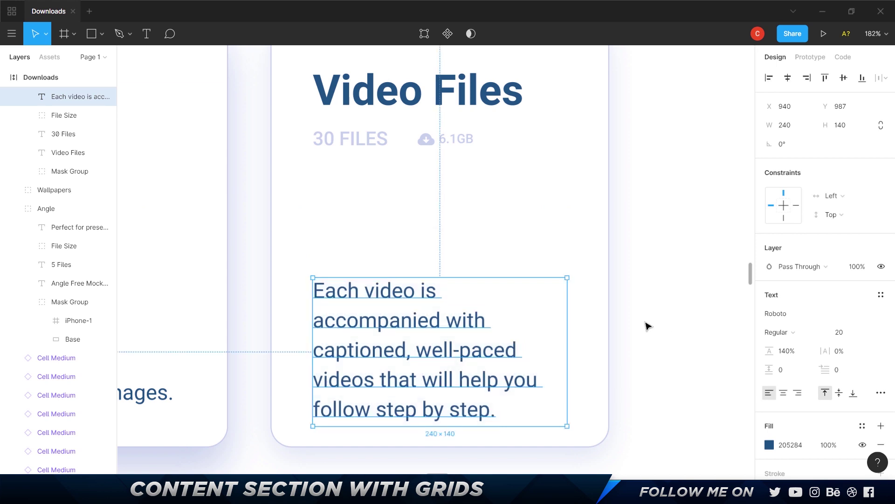
key("alt+Tab")
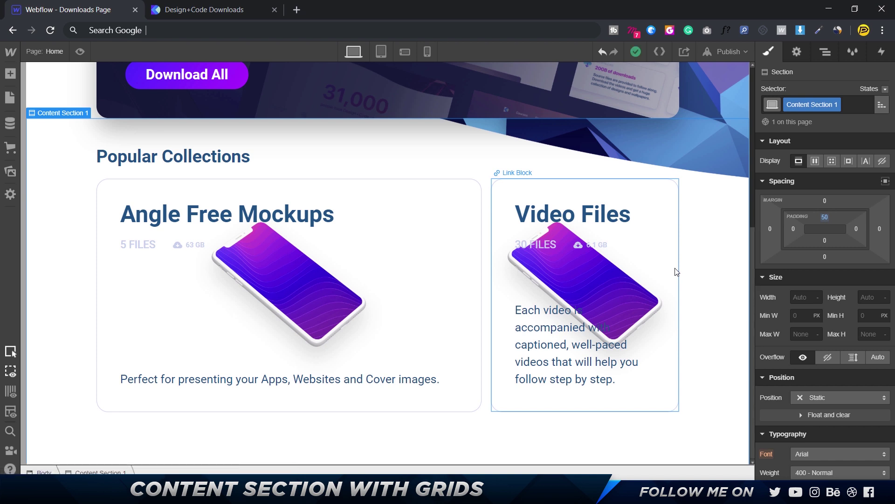
Step: Try replacing the Video Files link block's iPhone.png background with the play-button image and inspect both cards
left_click(677, 272)
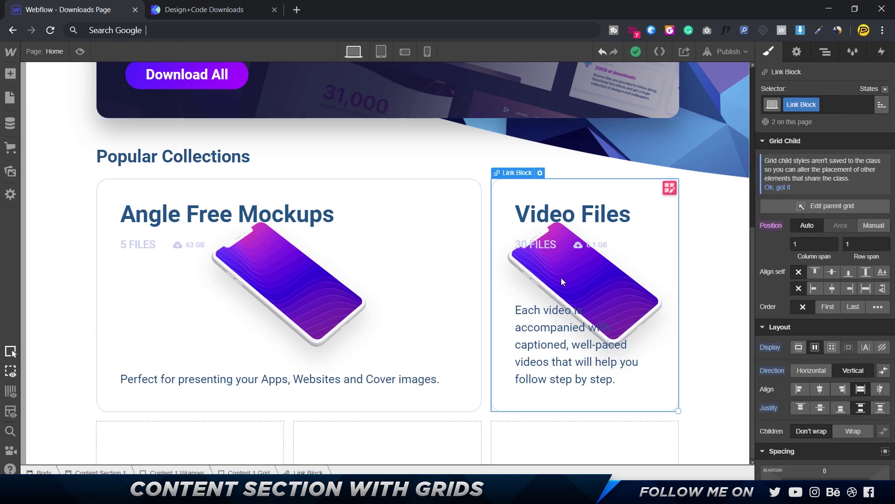
scroll(886, 314, "down", 5)
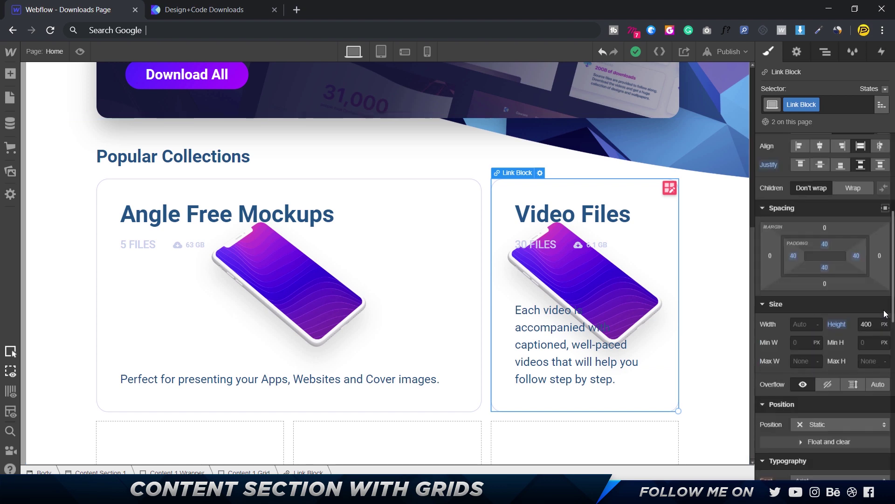
scroll(848, 360, "down", 5)
scroll(830, 350, "down", 3)
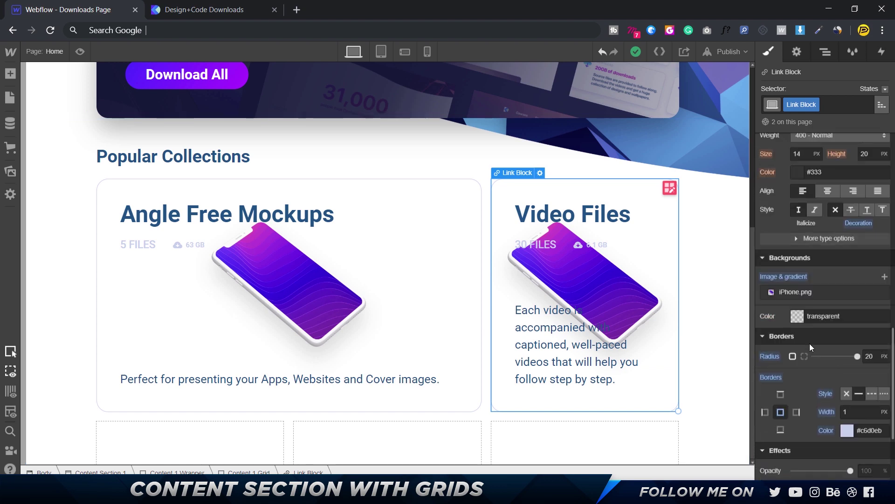
left_click(795, 290)
left_click(839, 330)
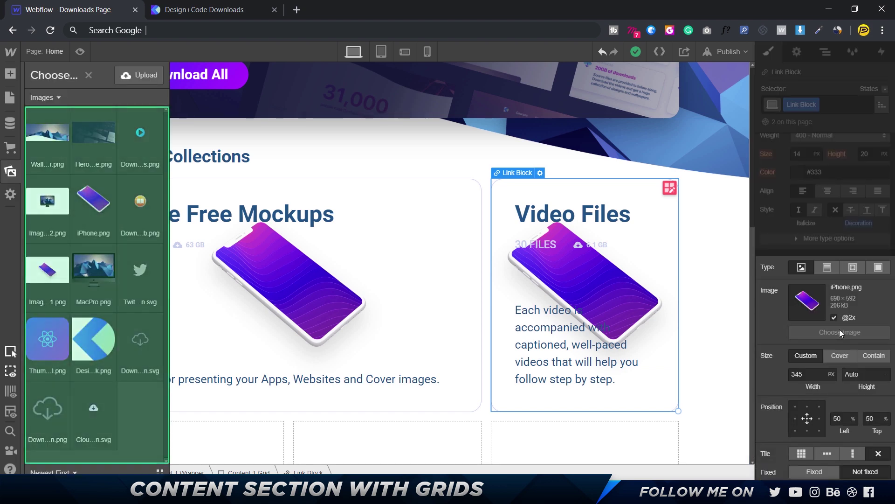
left_click(143, 136)
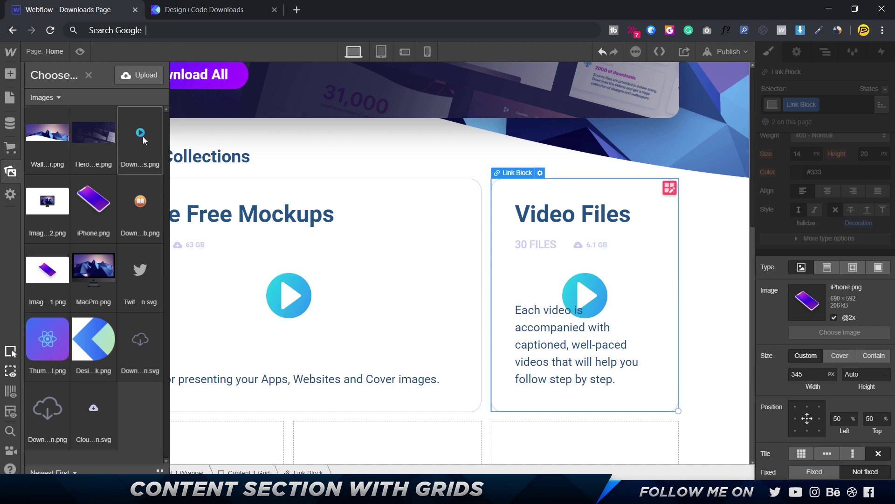
left_click(488, 175)
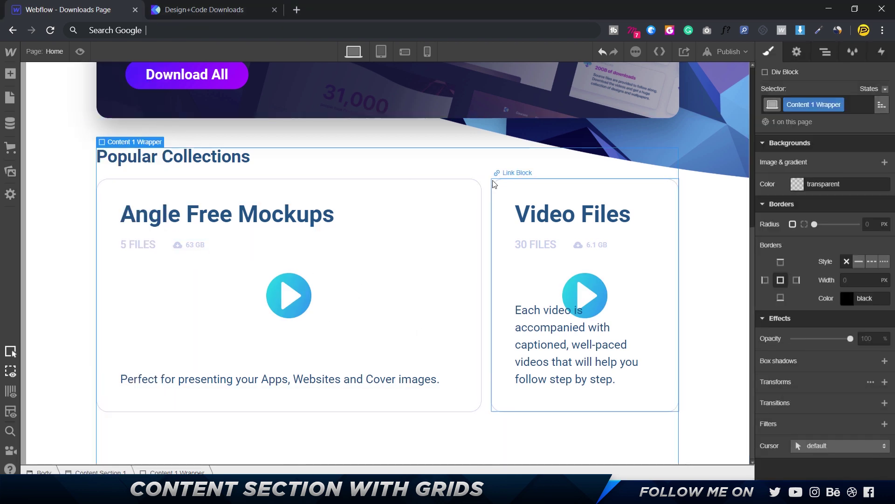
left_click(454, 196)
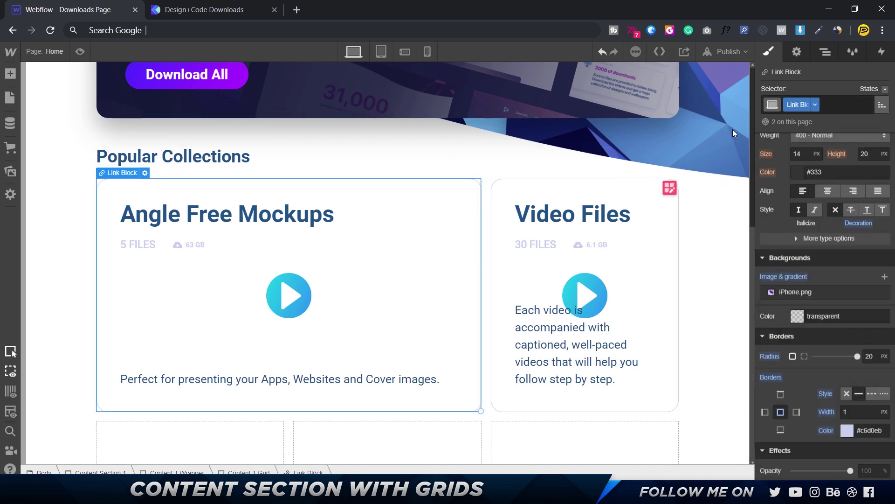
left_click(653, 205)
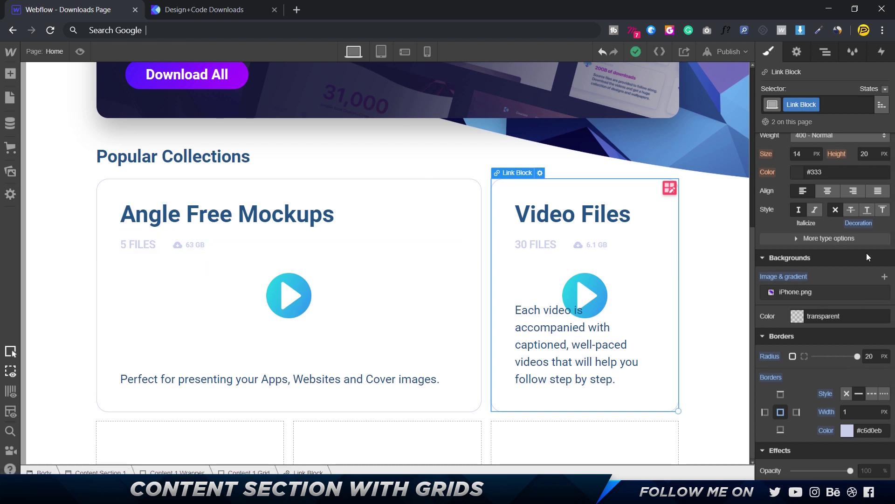
Step: Add a combo class named 1 to the Angle Free Mockups link block
left_click(461, 189)
left_click(856, 105)
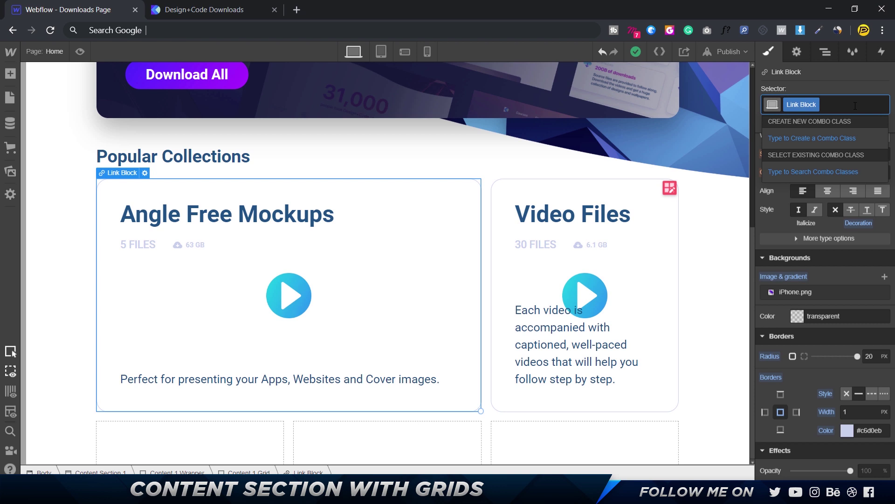
type("1")
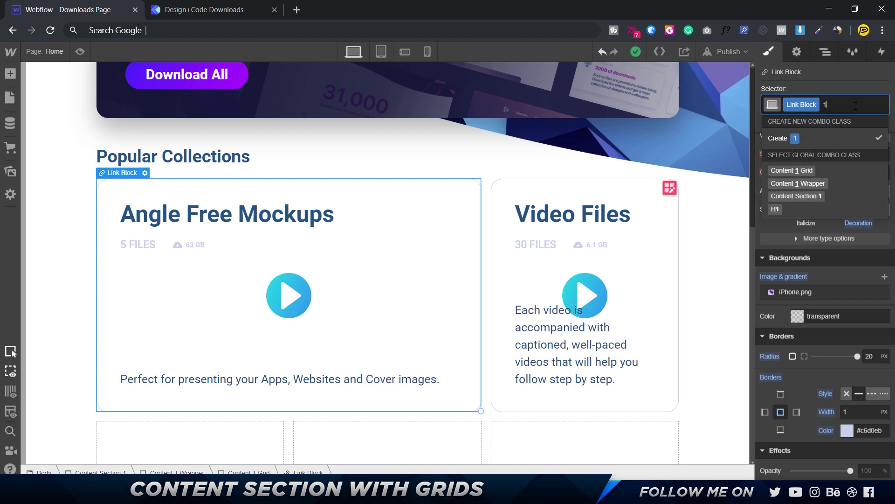
key("Return")
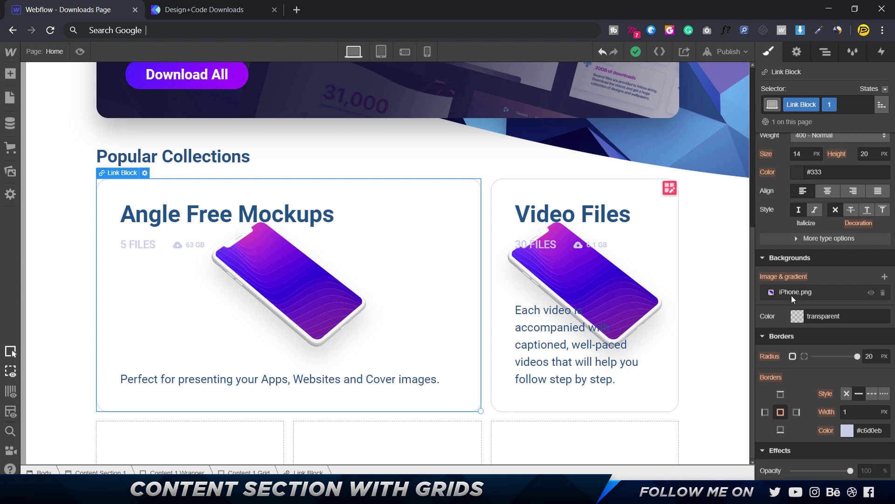
Step: Select the Video Files link block for styling
left_click(583, 233)
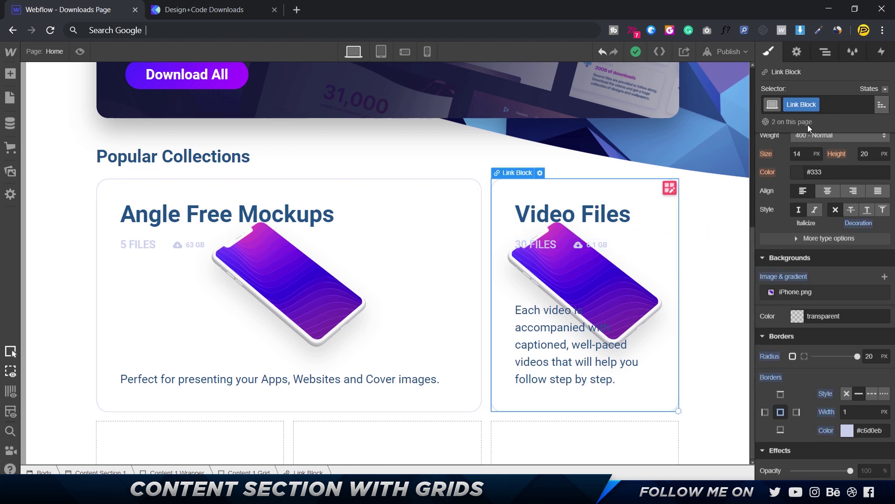